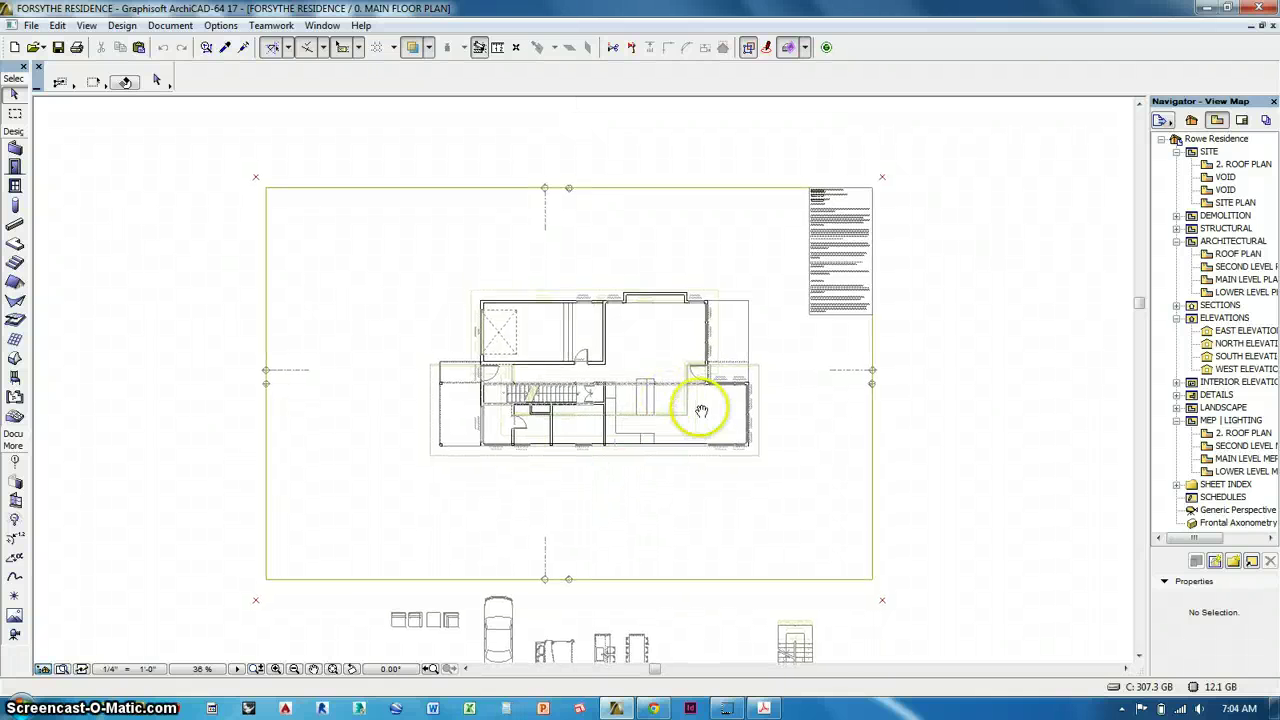
scroll(705, 411, up, 3)
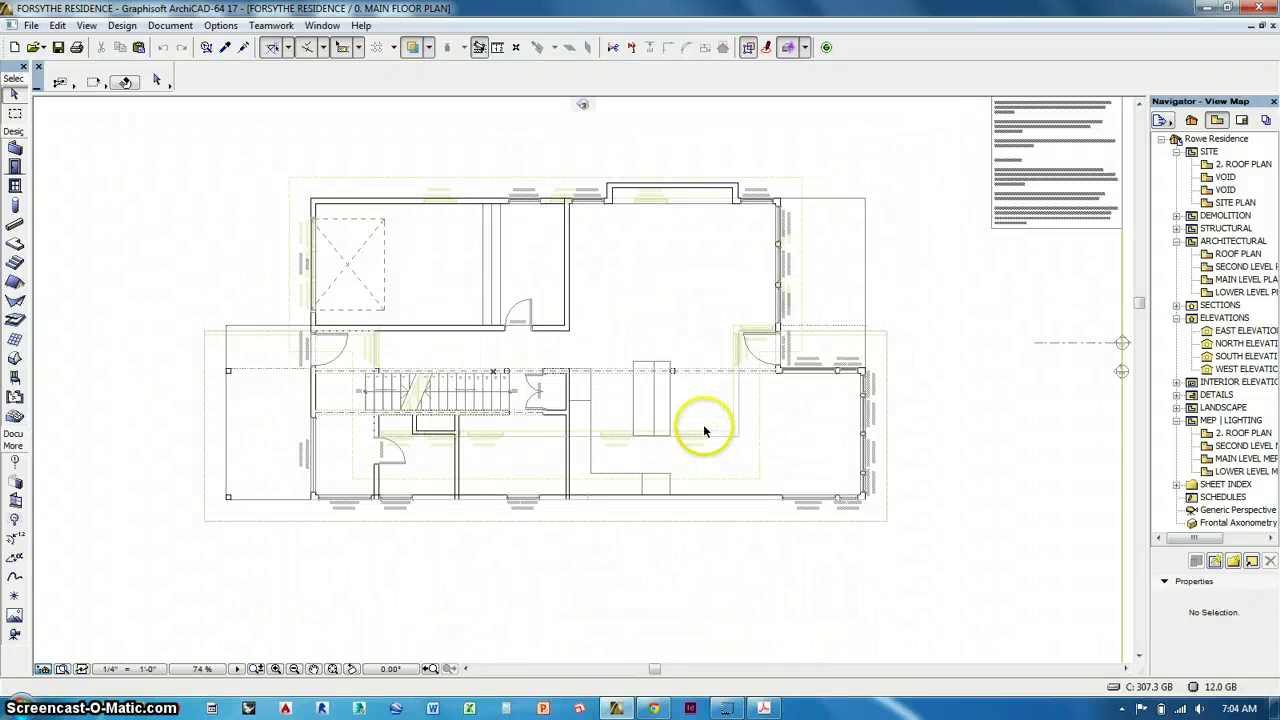
scroll(705, 430, down, 3)
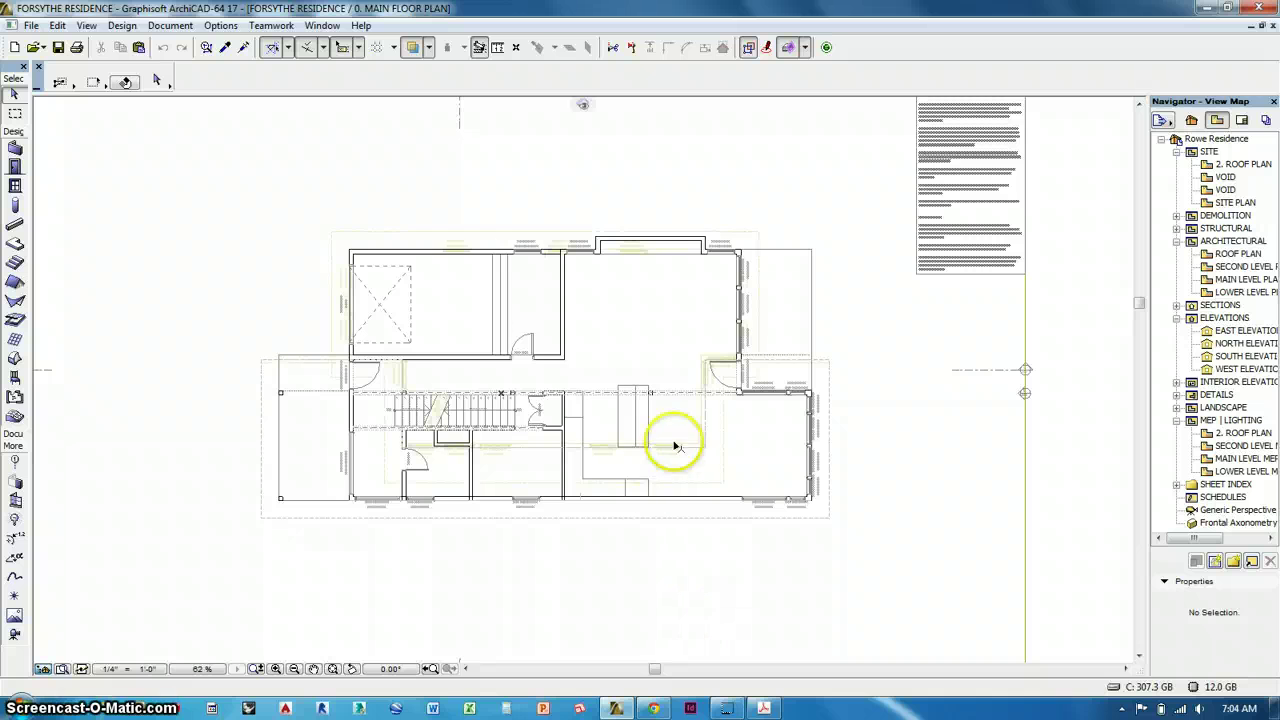
scroll(667, 486, down, 2)
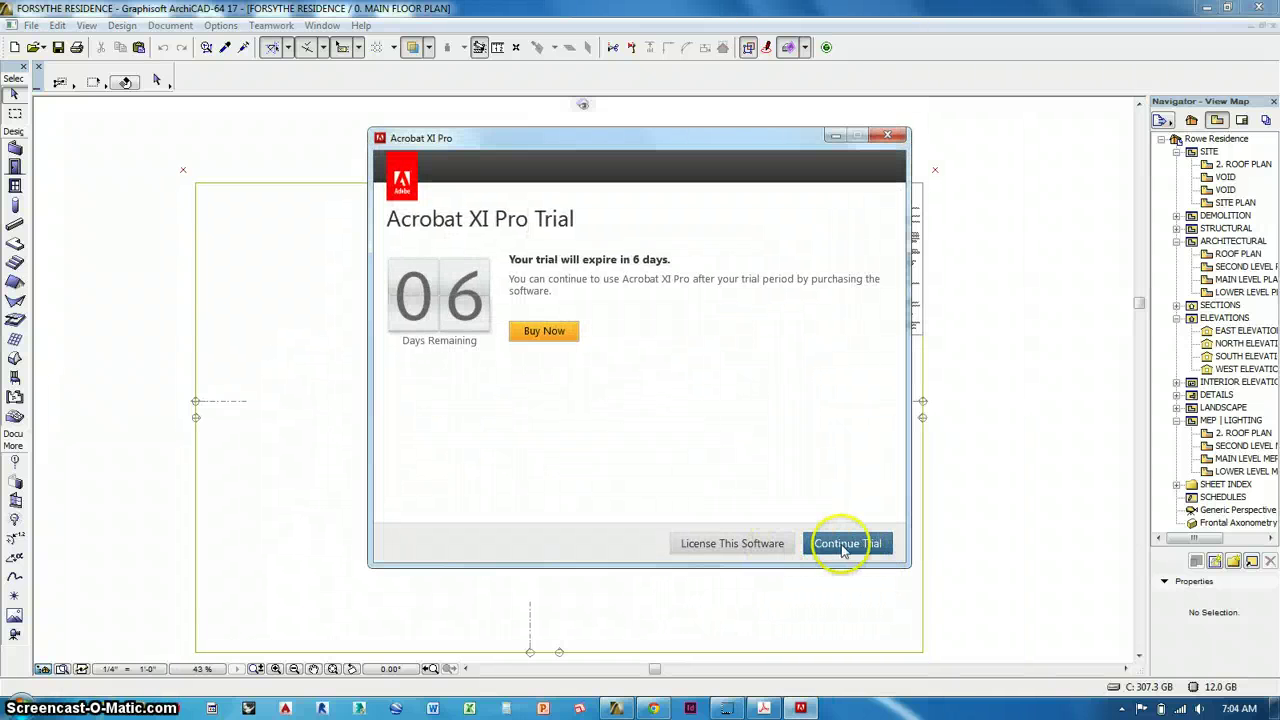
Switch to Adobe Acrobat, continue its trial, view the site plan in Forsythe Residence.pdf, and return to ArchiCAD
click(843, 548)
click(764, 708)
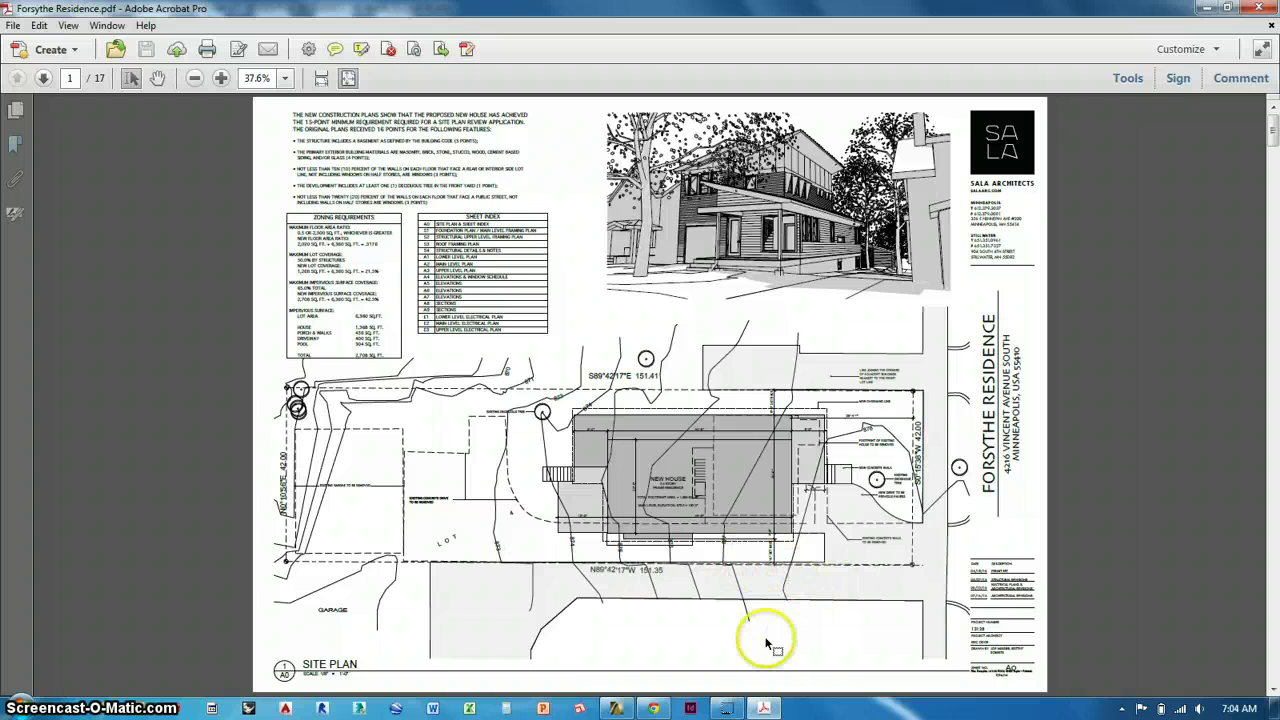
click(614, 706)
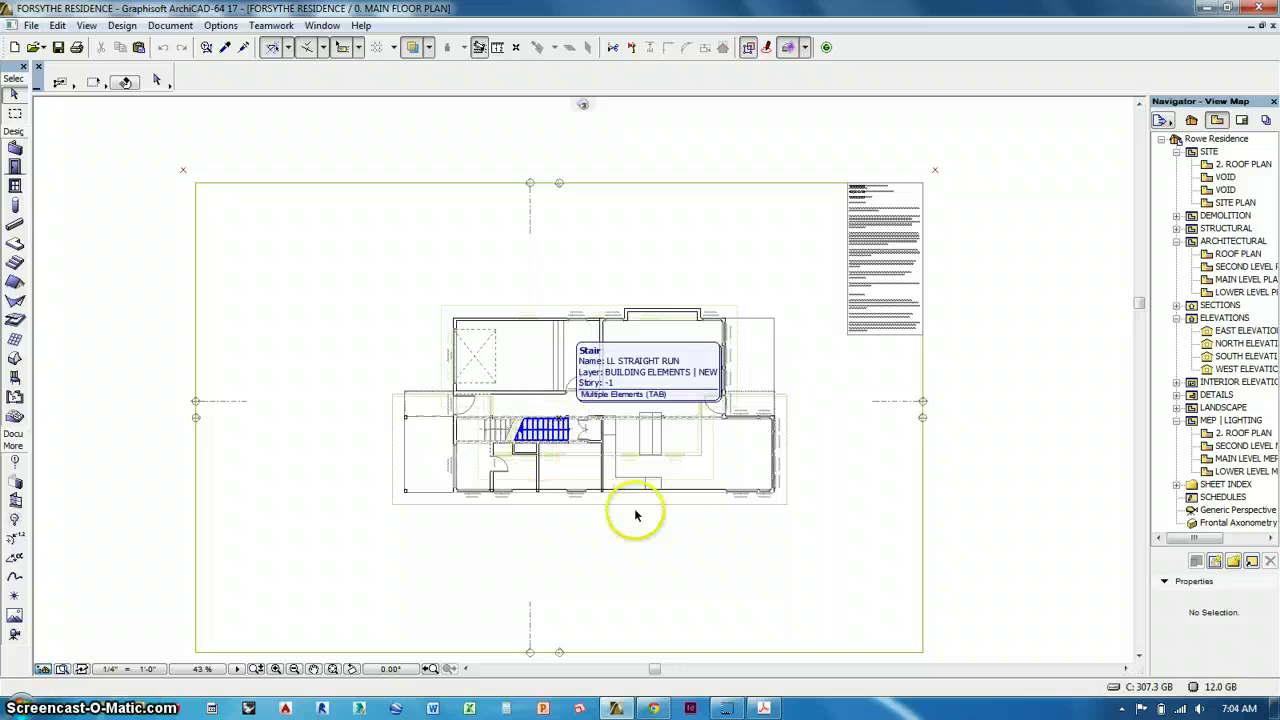
Place a 5 1/2" square column on the origin mark beside the staircase in the main floor plan and select it
scroll(563, 519, up, 3)
scroll(585, 447, up, 10)
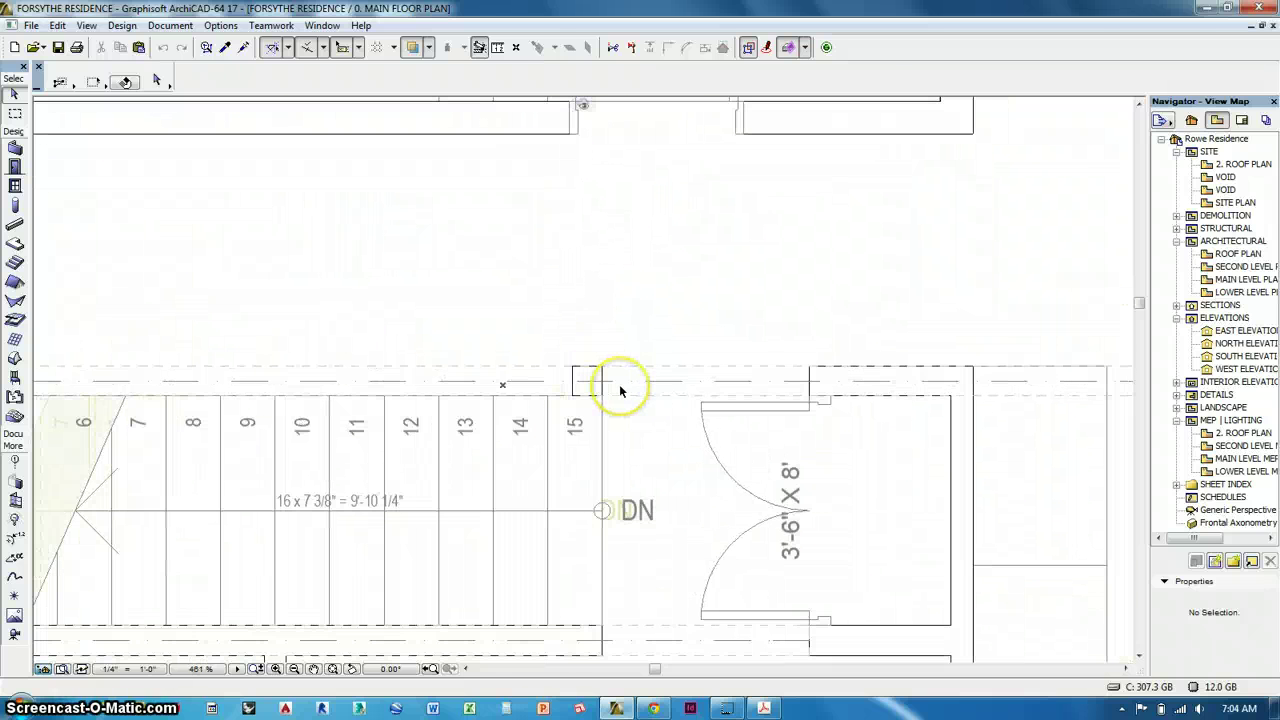
scroll(619, 390, down, 1)
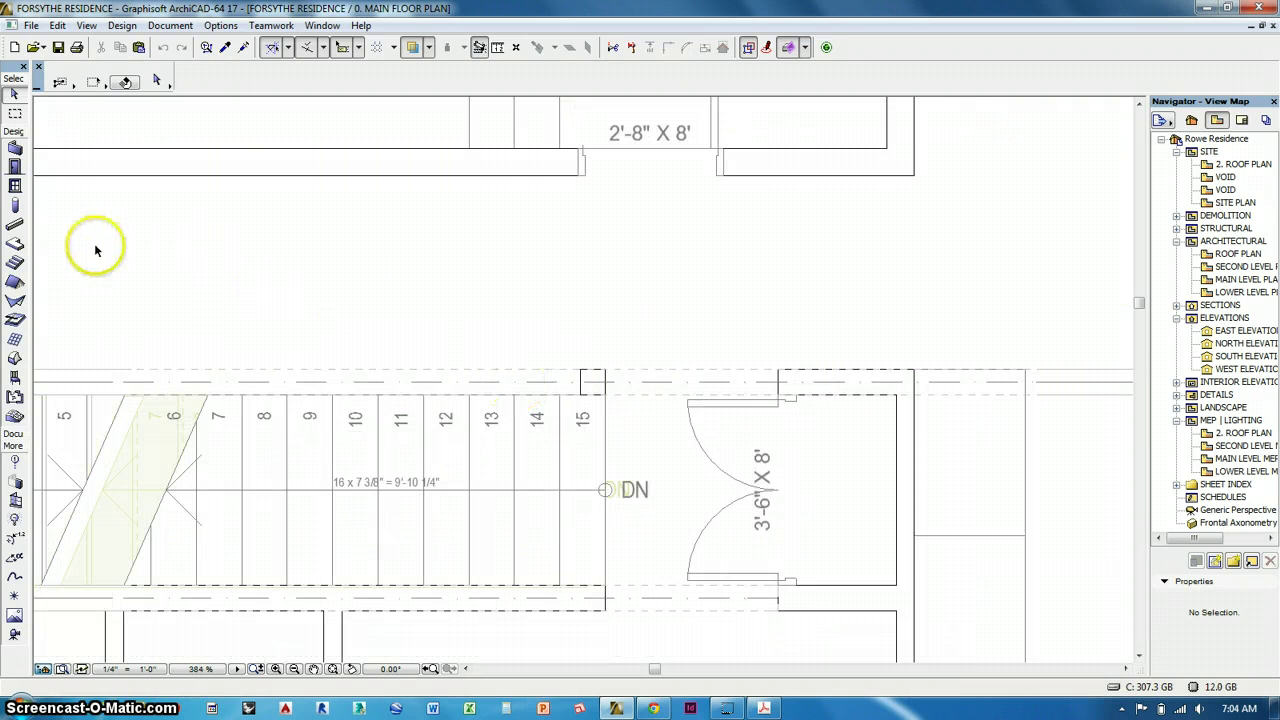
click(14, 206)
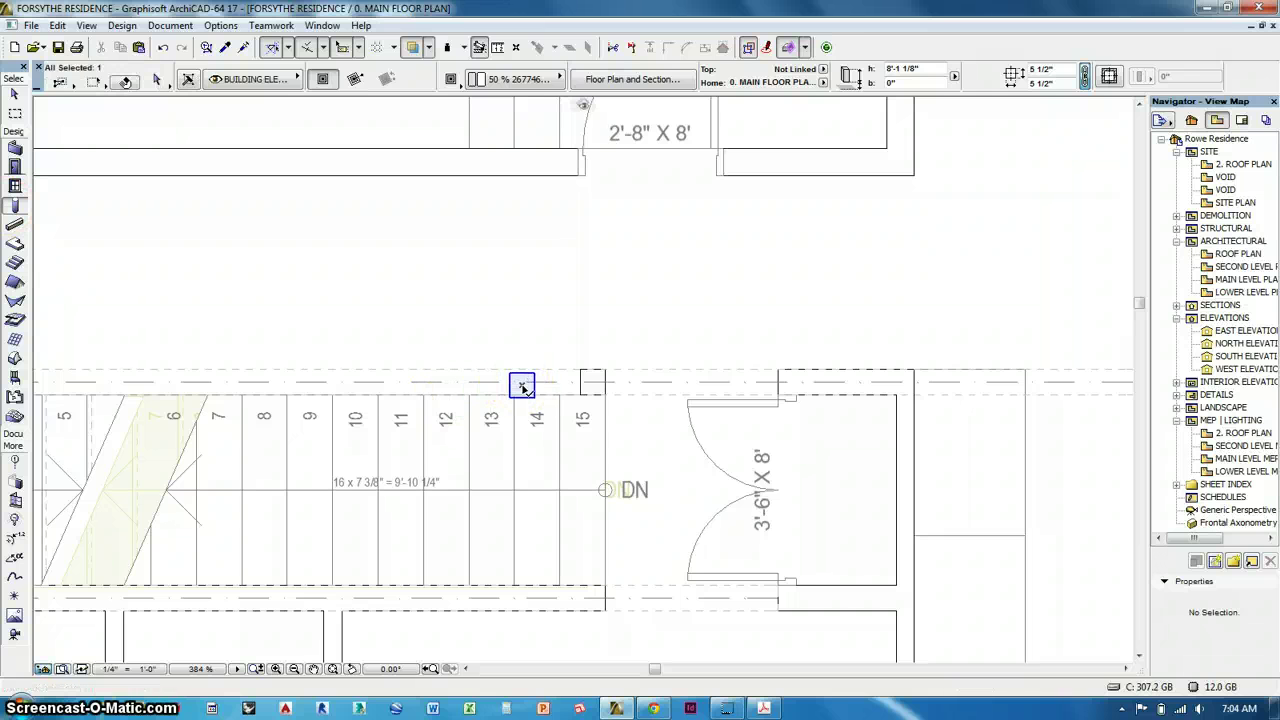
click(522, 386)
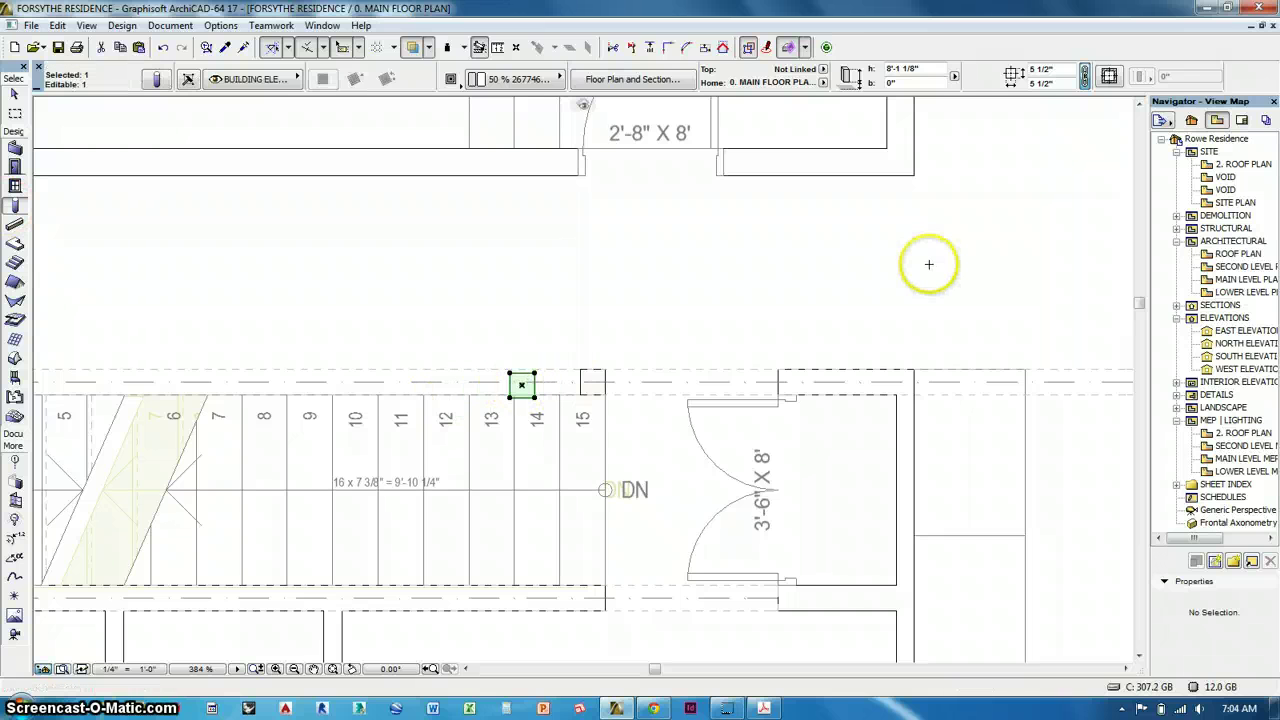
Set the selected column's height to 60' and deselect it
click(900, 68)
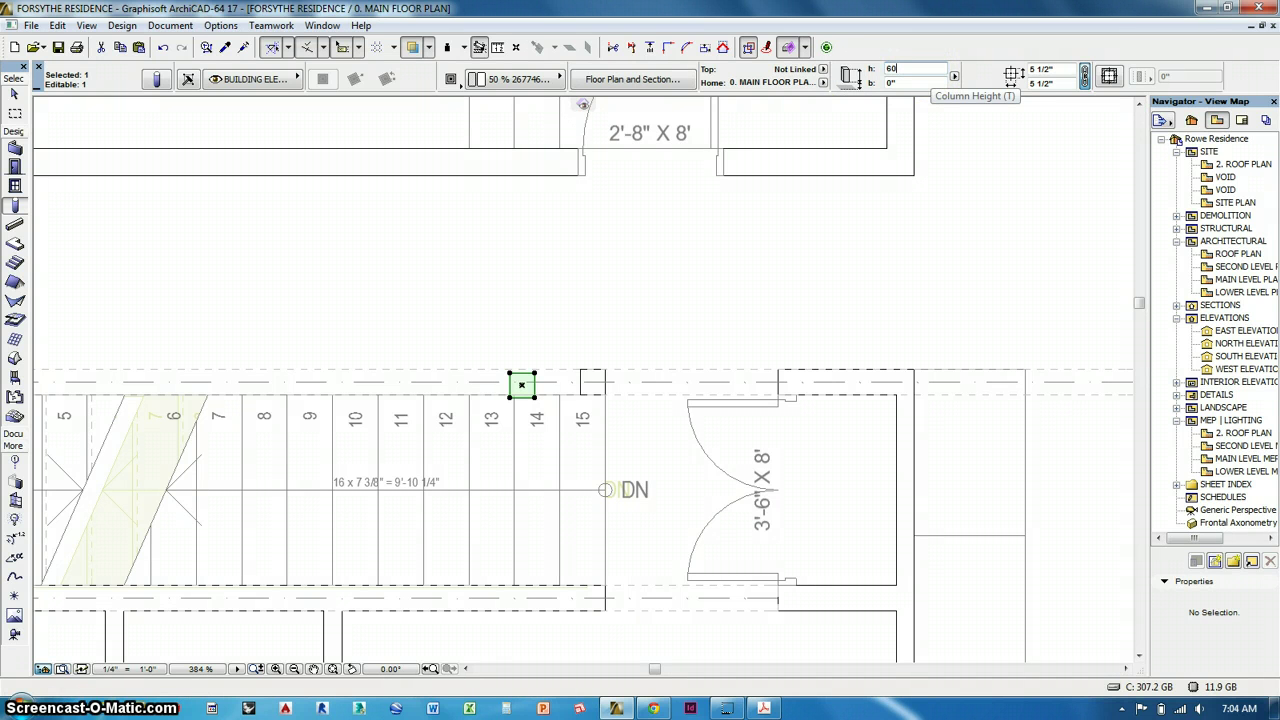
text(60')
click(908, 84)
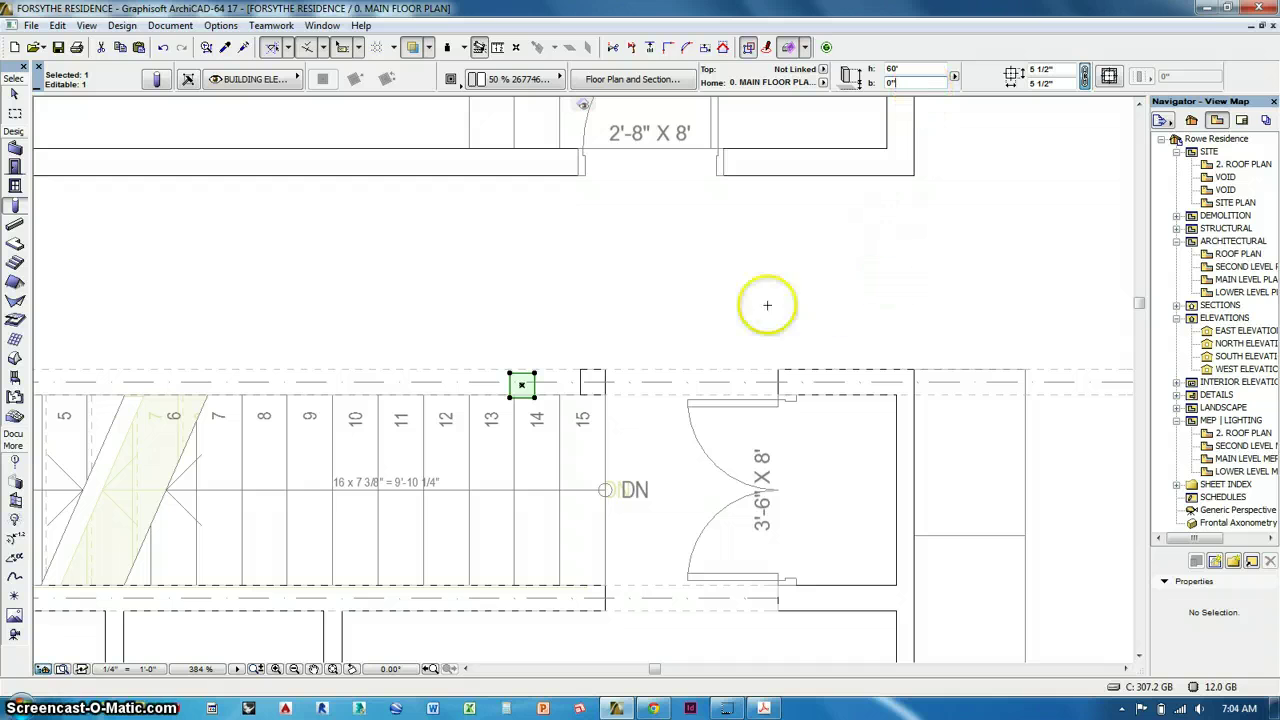
key(Escape)
Open the whole model in the 3D window with the house and site in view
scroll(594, 320, down, 5)
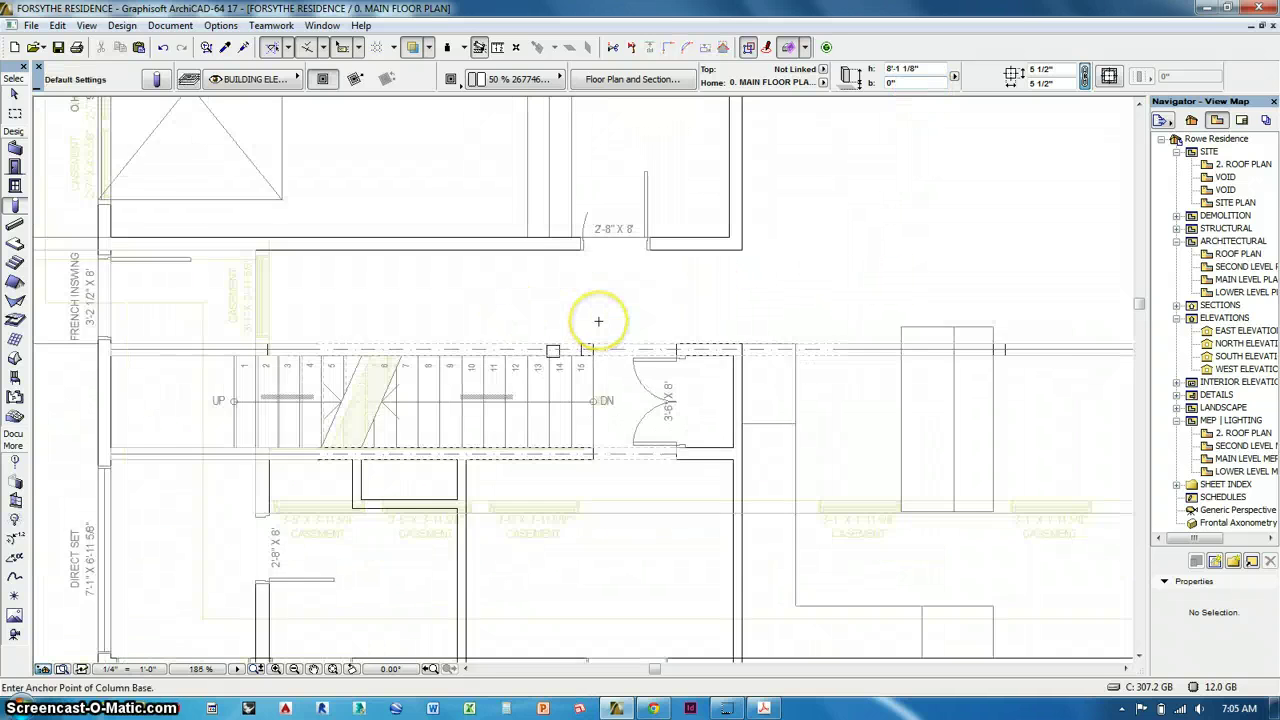
scroll(598, 321, down, 5)
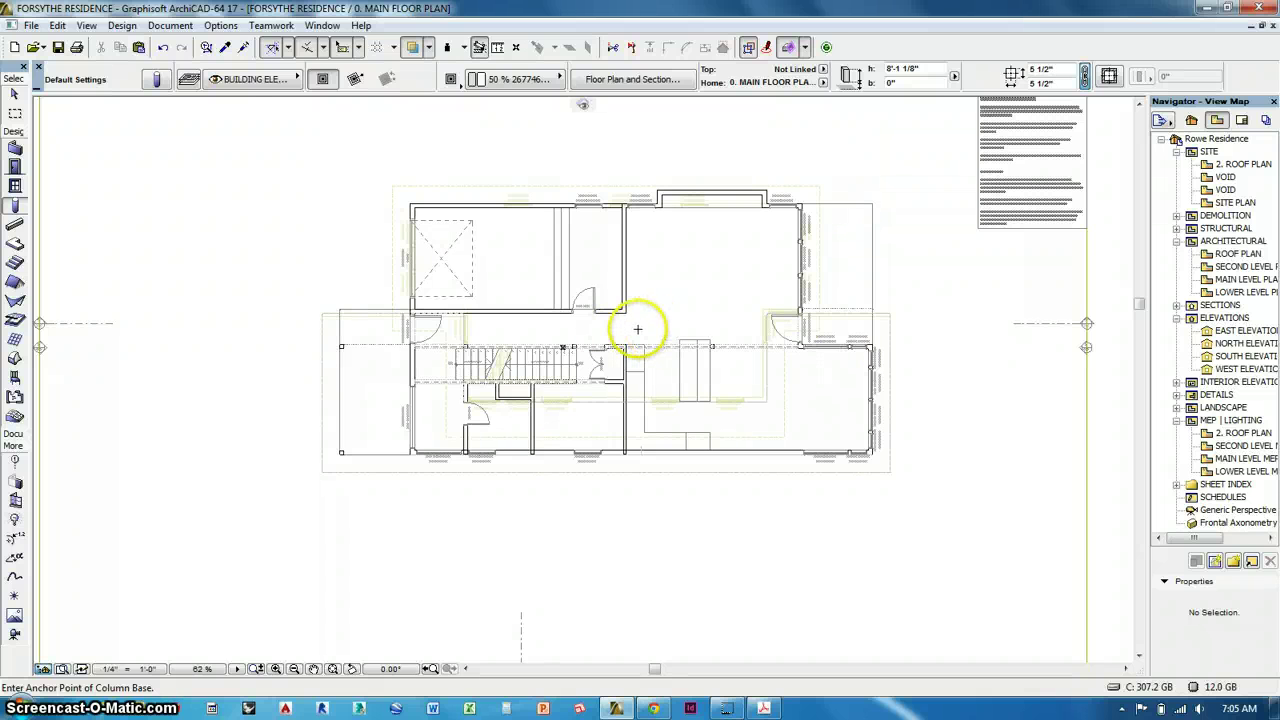
scroll(700, 343, down, 2)
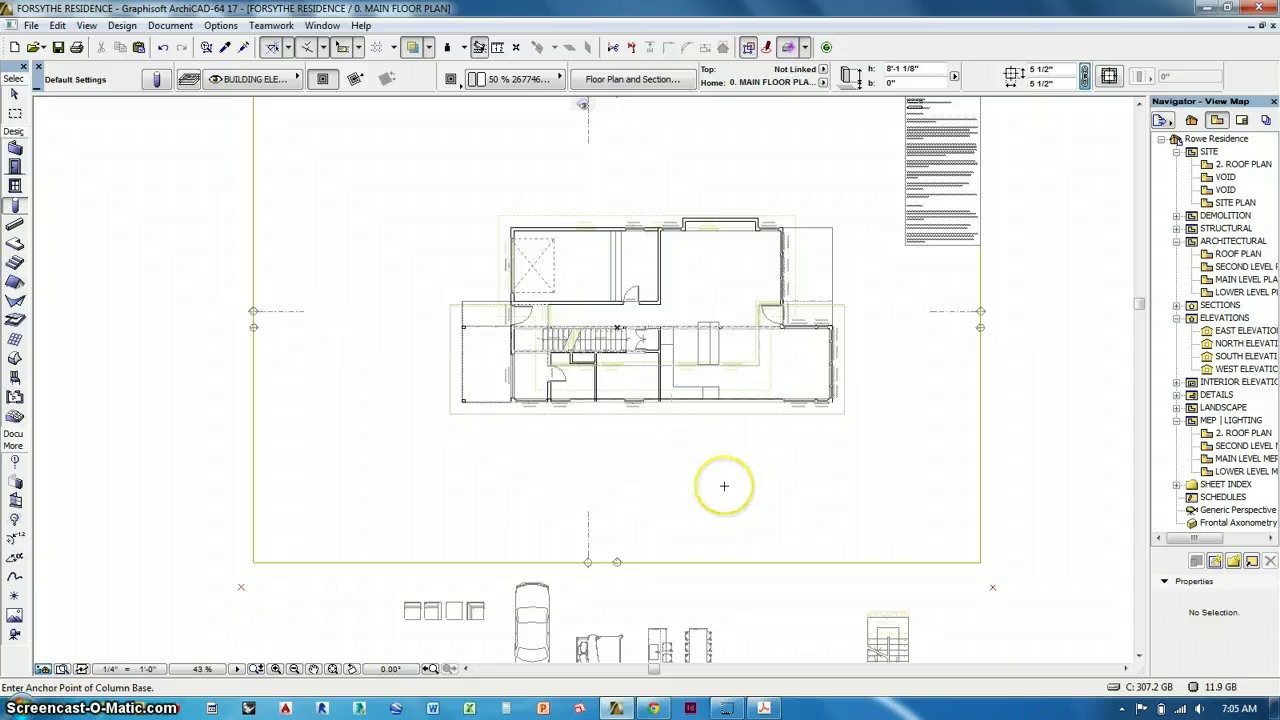
key(F3)
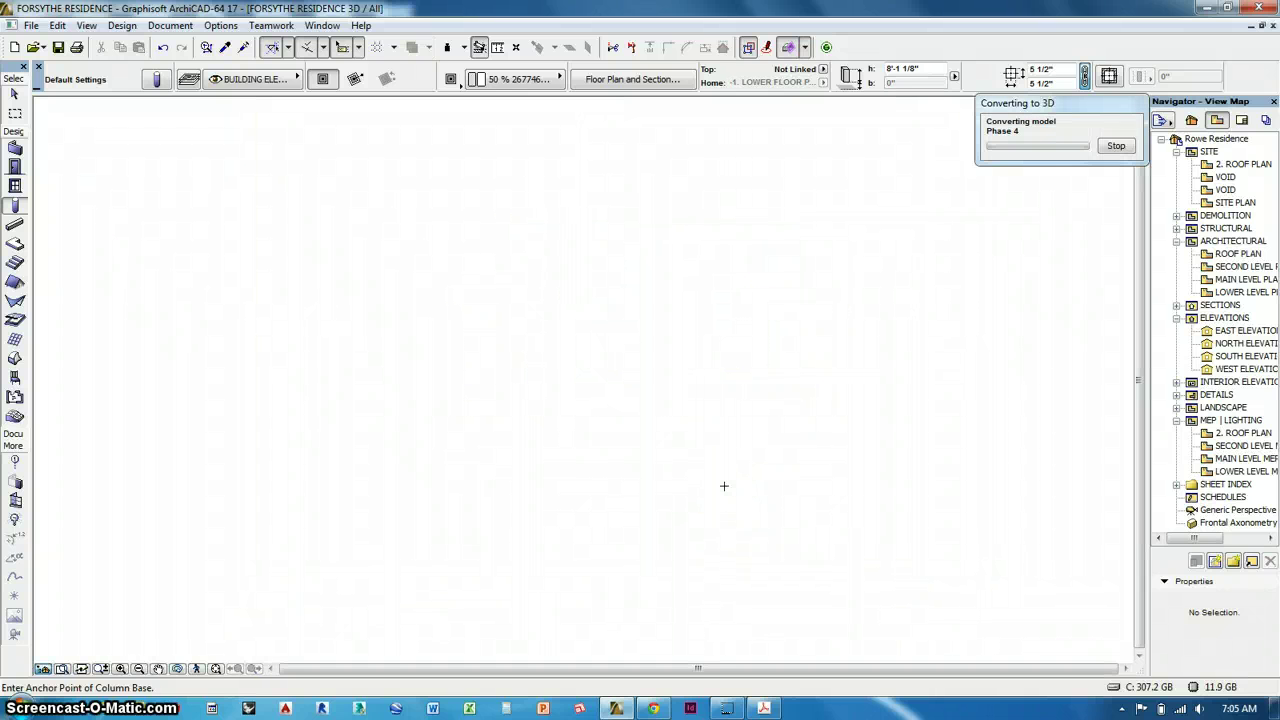
shift+middle_drag(656, 325, 751, 382)
shift+middle_drag(911, 421, 643, 298)
Make all layers visible in the Layer Settings so the complete model shows in 3D
key(ctrl+l)
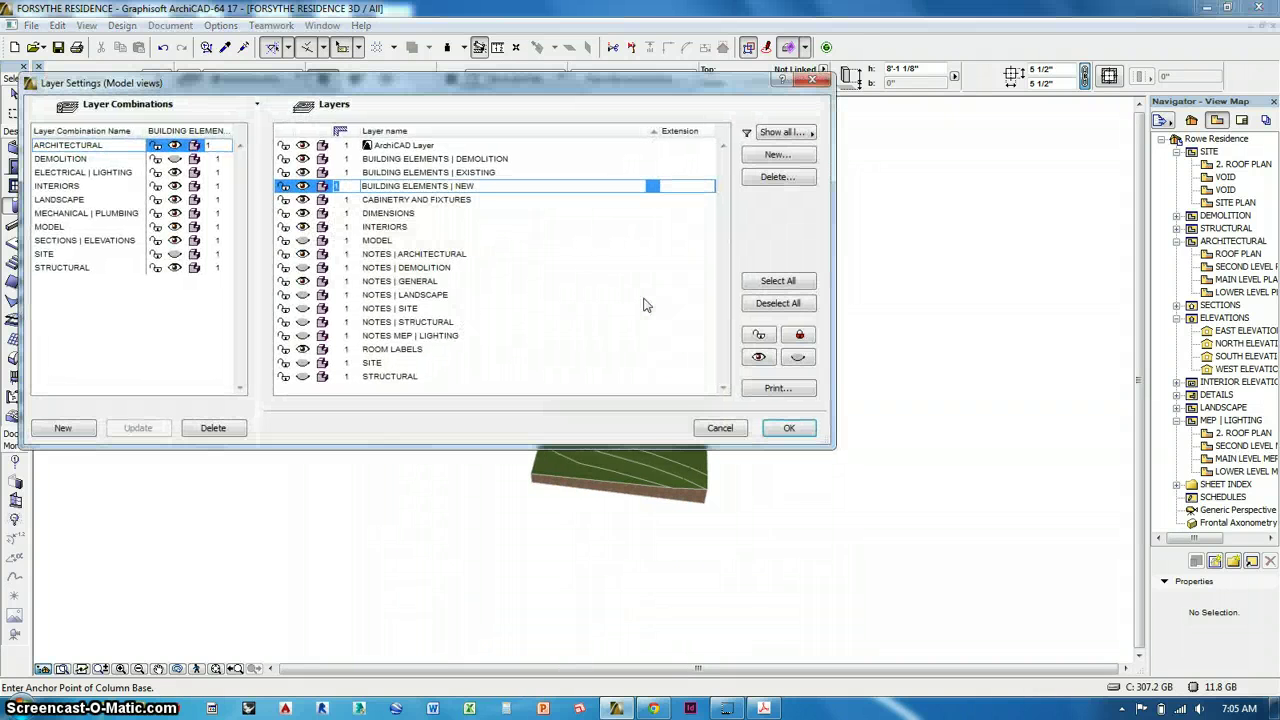
click(778, 280)
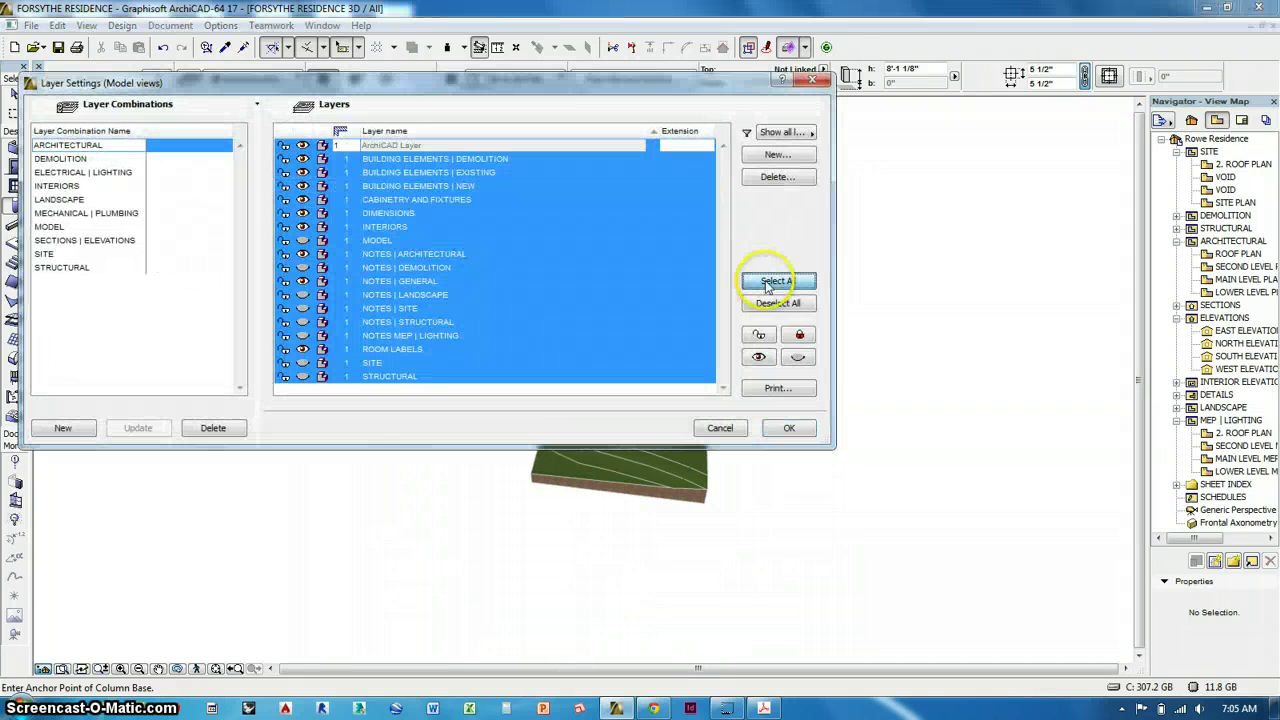
click(758, 357)
click(789, 427)
mouse_move(609, 409)
middle_down()
mouse_move(823, 491)
mouse_move(886, 549)
middle_up()
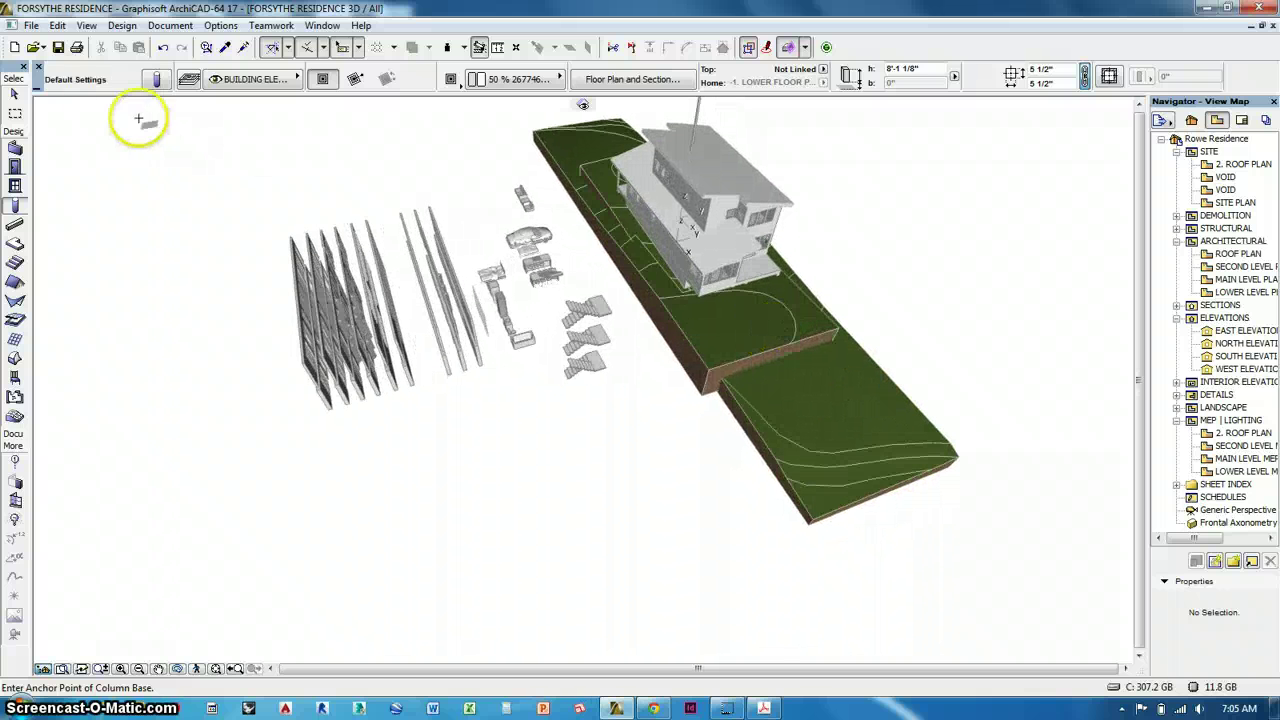
Remove the upper site mesh on the NOTES | SITE layer that surrounds the house
click(15, 93)
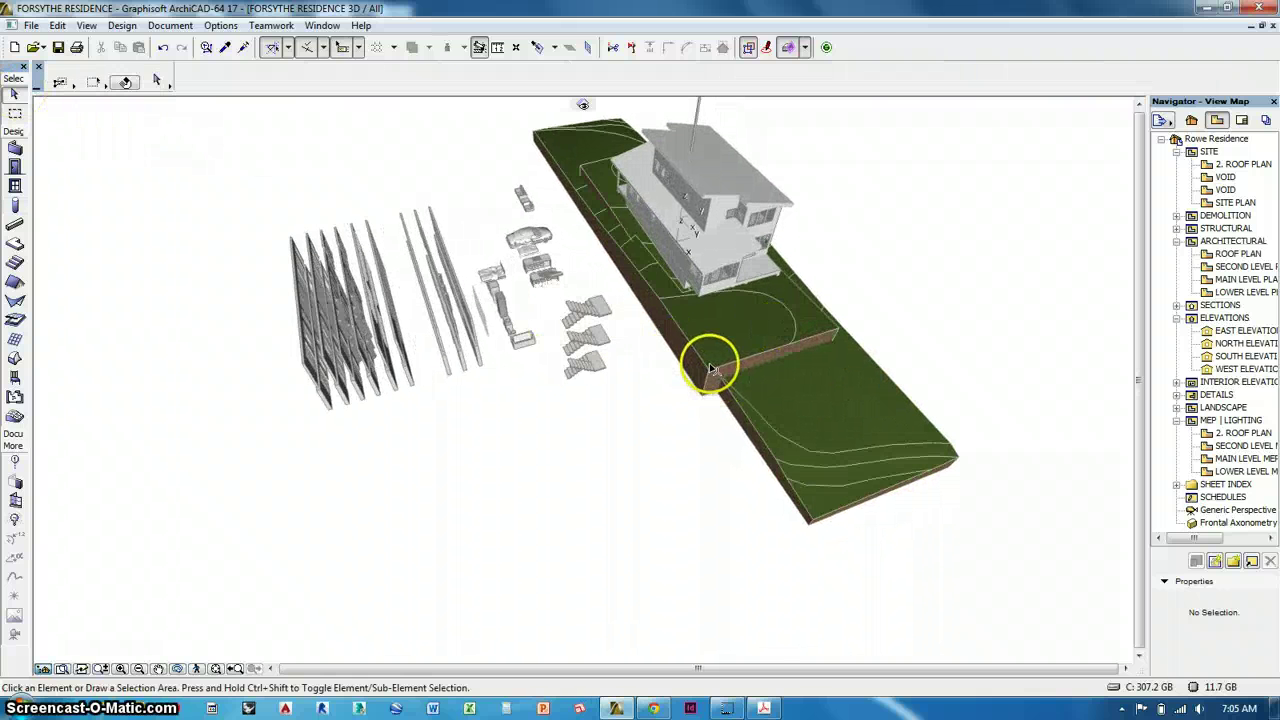
click(710, 372)
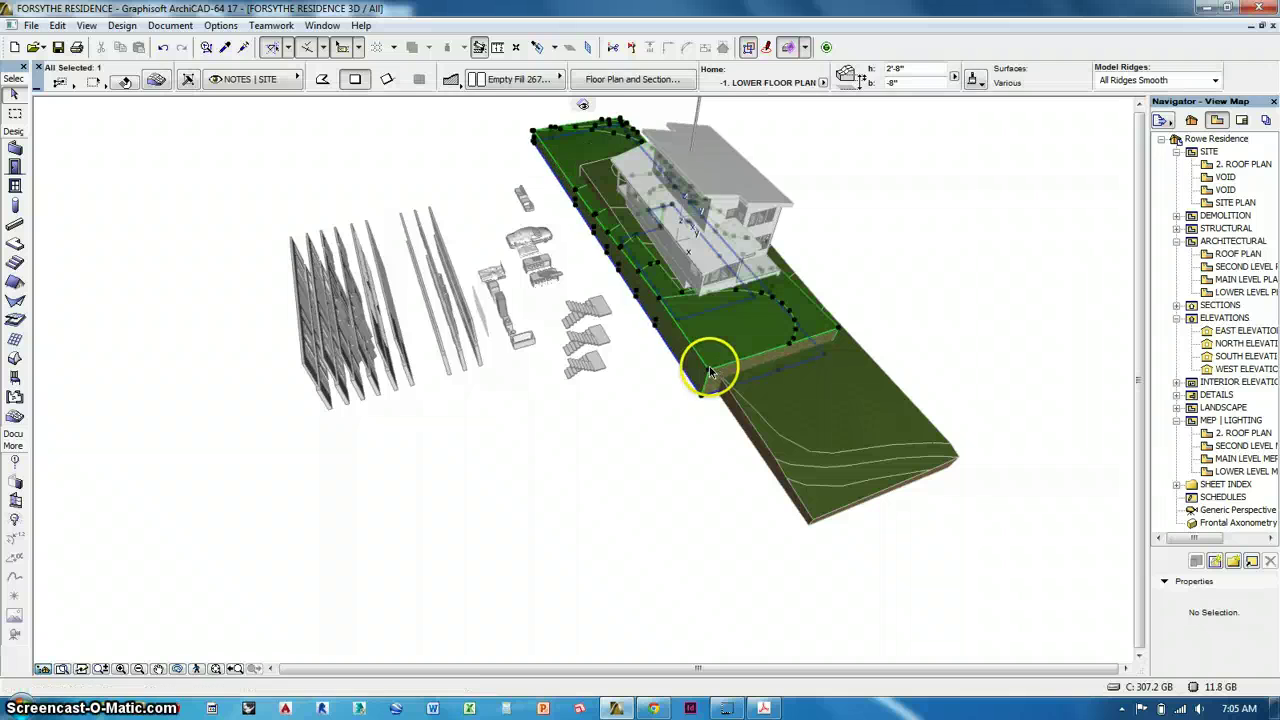
click(660, 398)
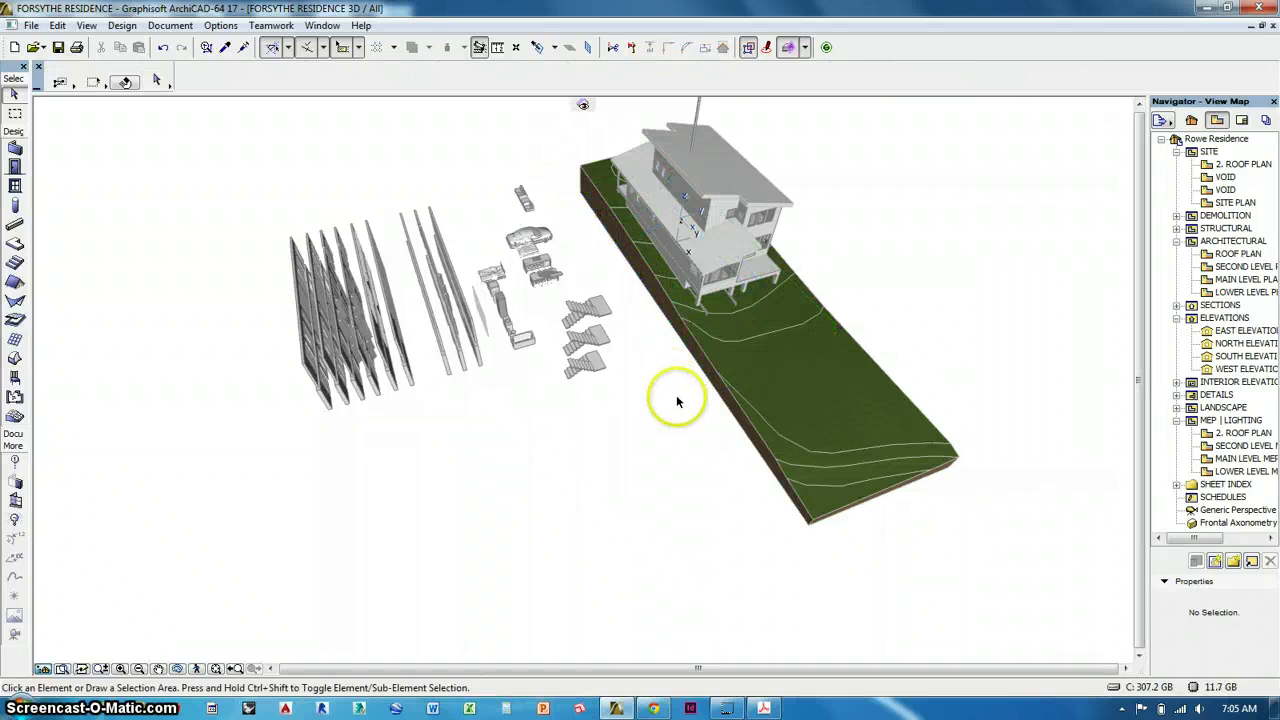
Select the house, the remaining site mesh and the tall column together with a selection rectangle, leaving out the objects beside the site
mouse_move(783, 429)
shift+middle_down()
mouse_move(486, 337)
mouse_move(318, 266)
mouse_move(194, 266)
mouse_move(60, 290)
mouse_move(94, 306)
mouse_move(340, 300)
mouse_move(566, 269)
mouse_move(866, 271)
mouse_move(800, 417)
shift+middle_up()
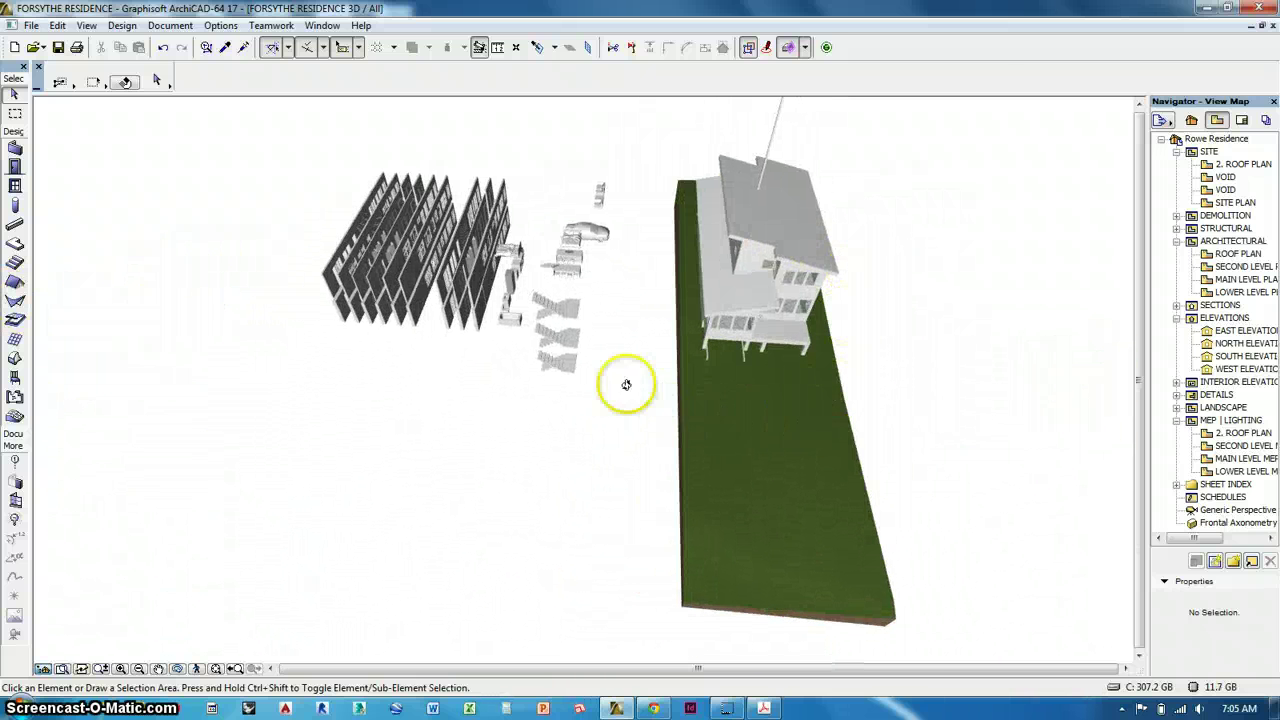
shift+middle_drag(631, 423, 766, 266)
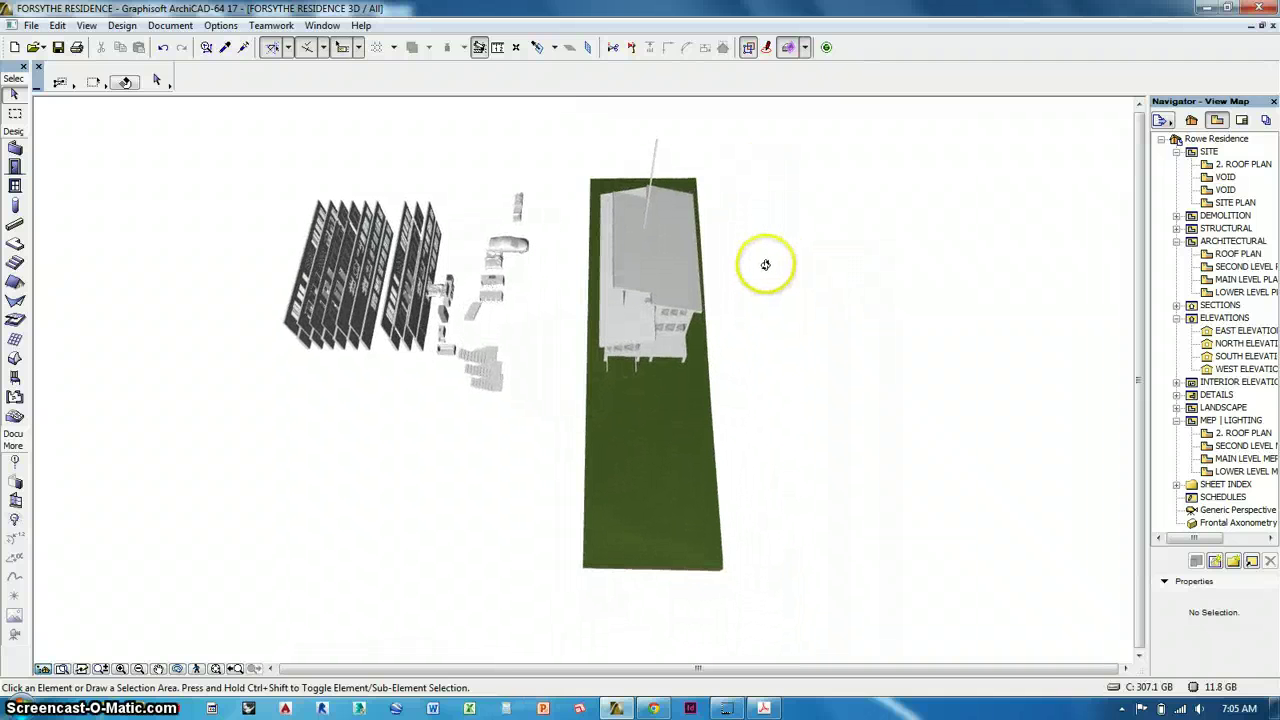
click(756, 127)
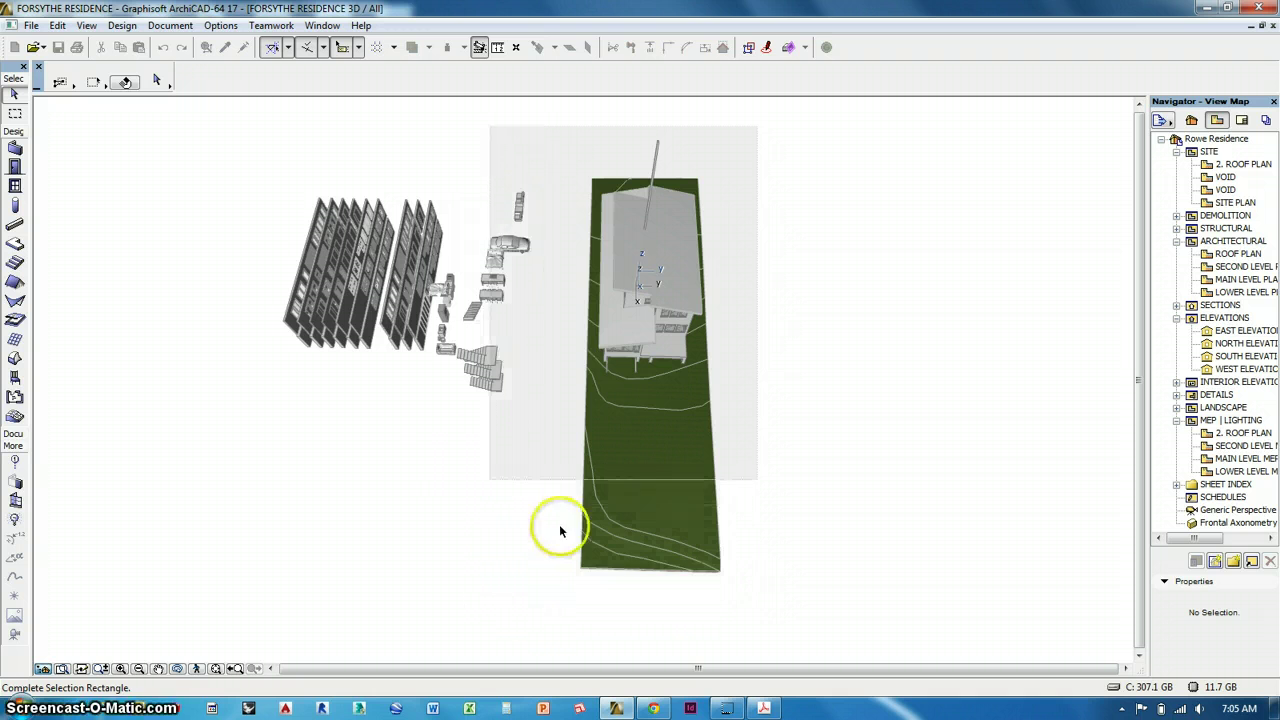
drag(578, 570, 553, 618)
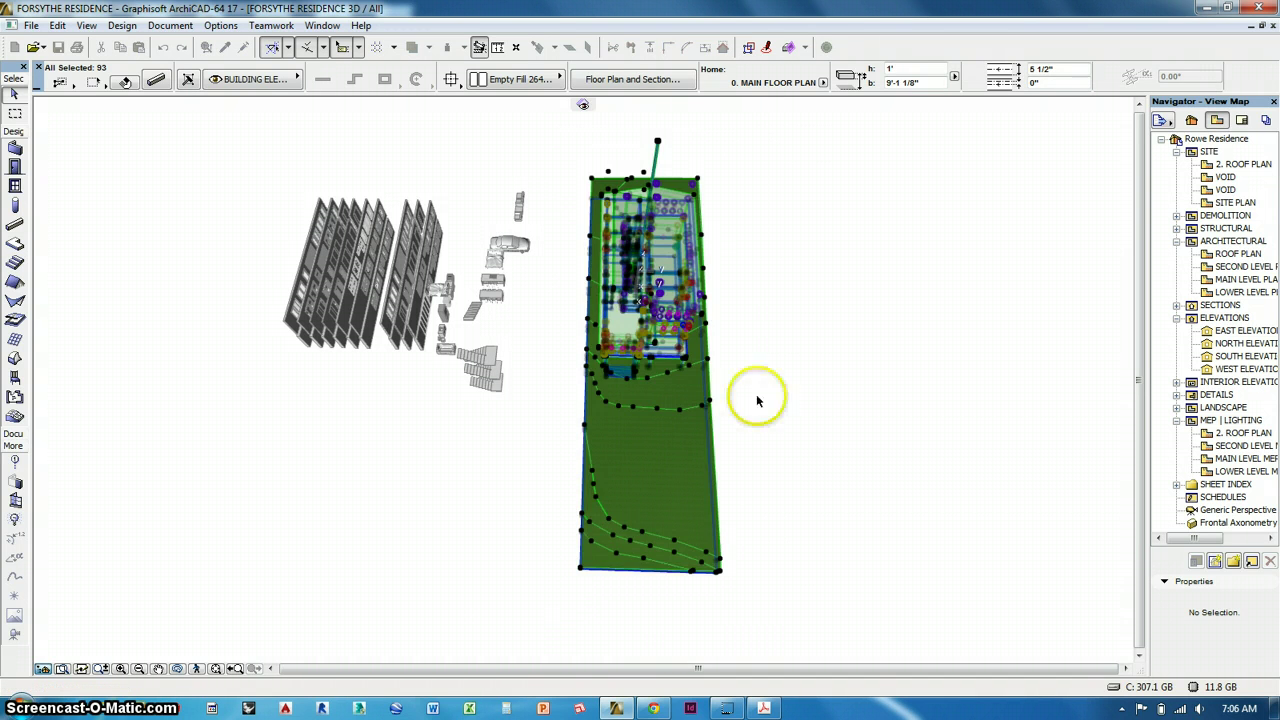
Rotate the selected house, site and column 180° about the centre of the column's top and check the result in the floor plan
middle_drag(698, 292, 774, 345)
drag(773, 345, 685, 270)
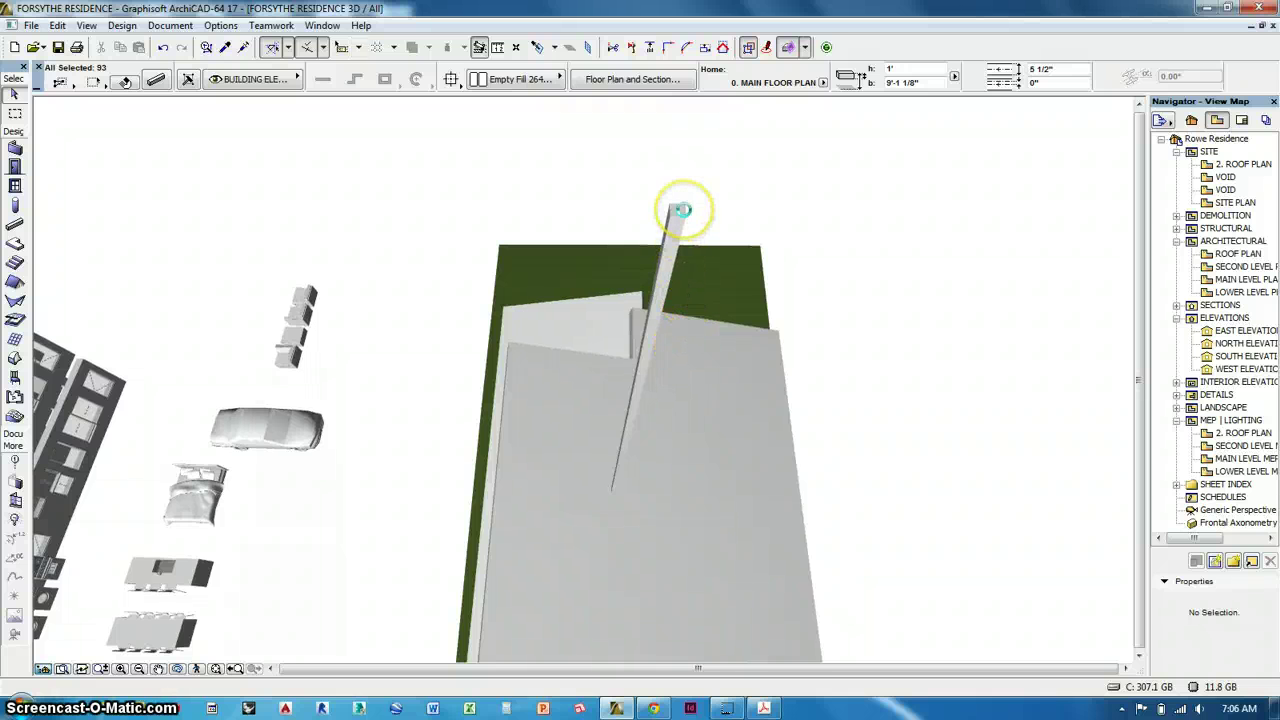
drag(686, 213, 684, 212)
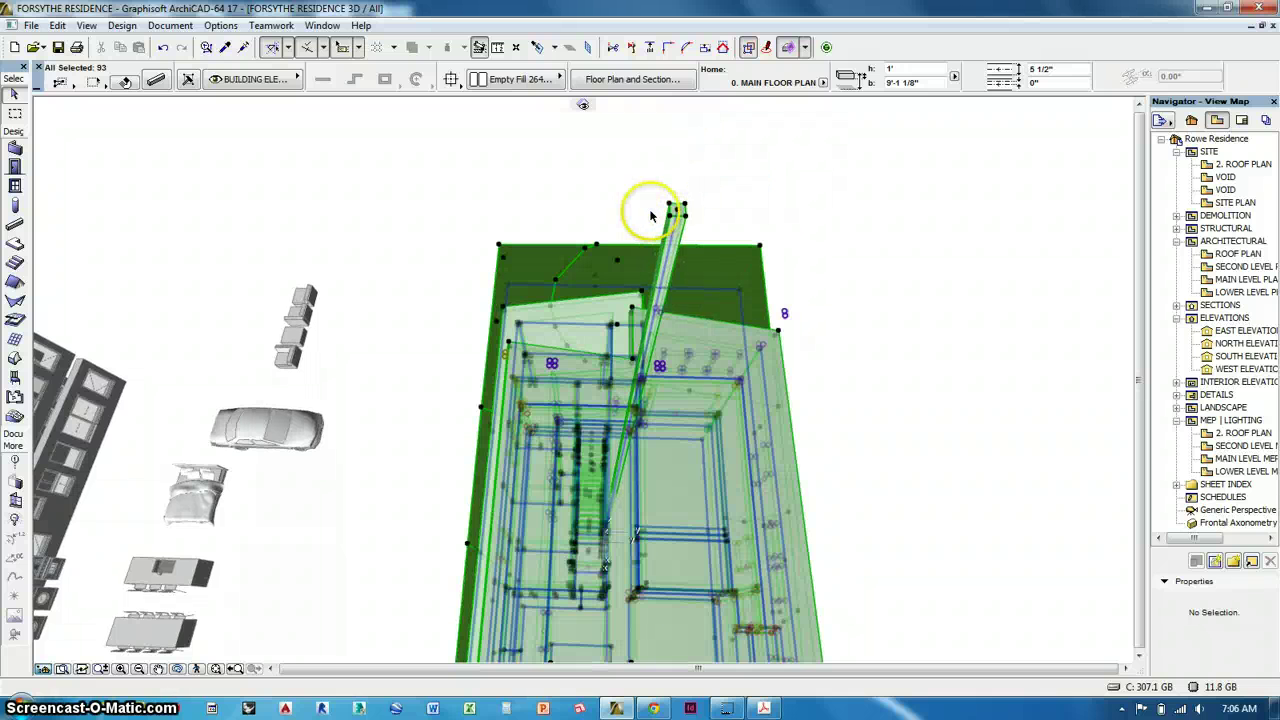
key(ctrl+e)
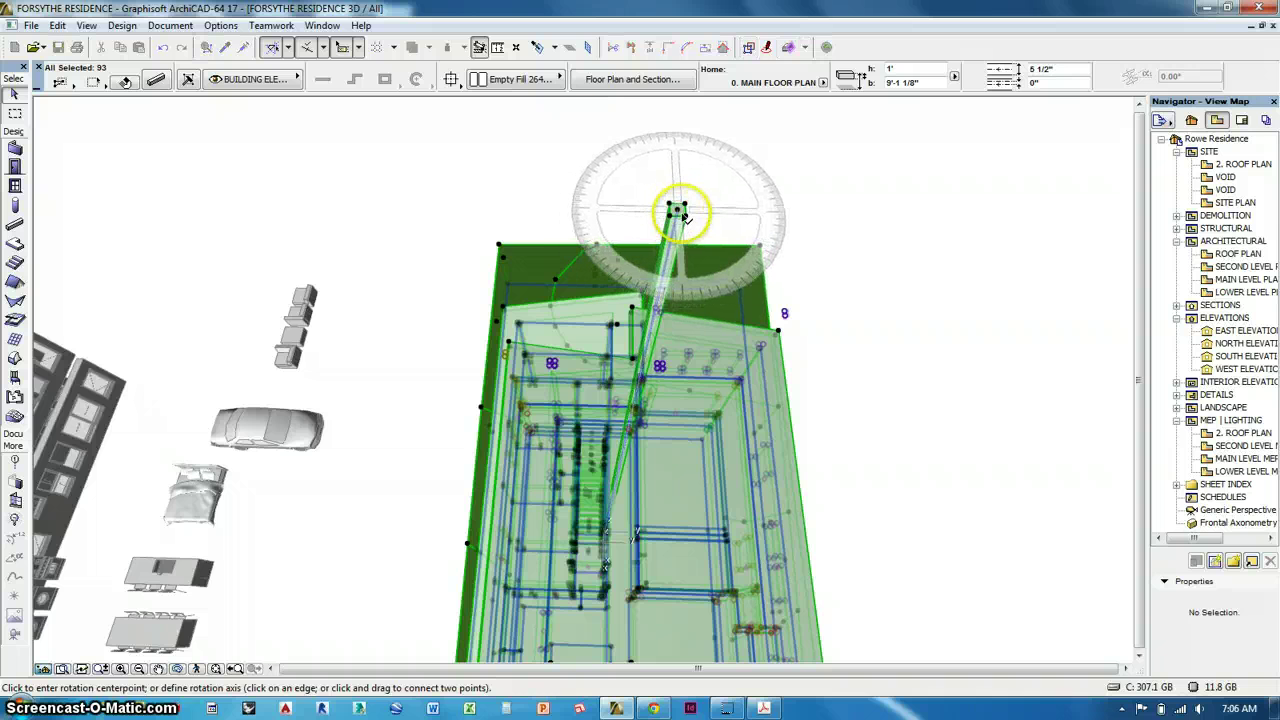
click(680, 213)
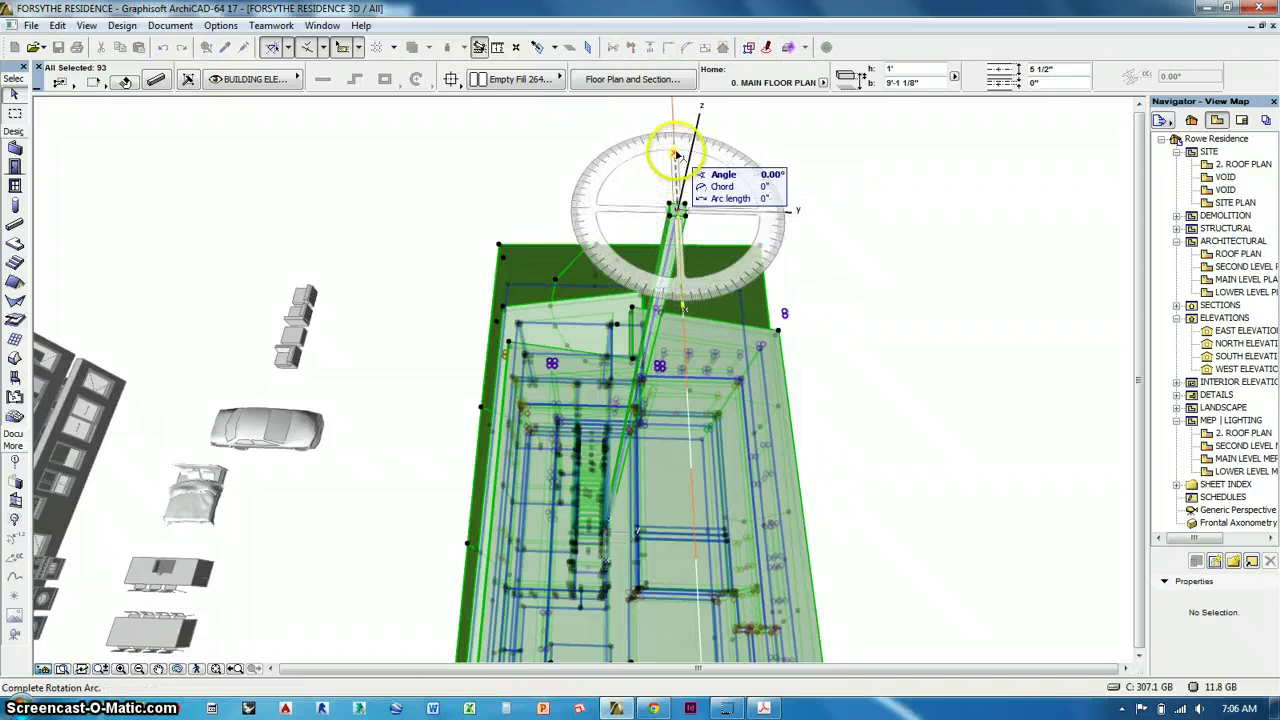
click(676, 150)
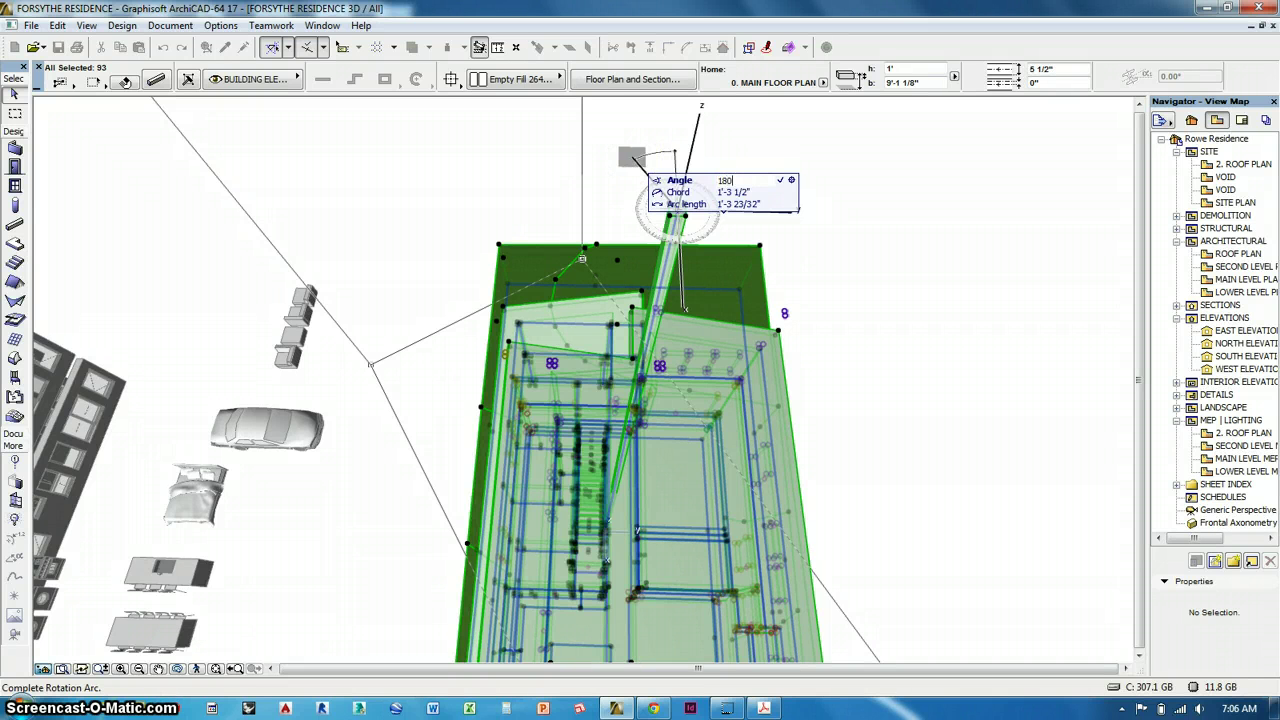
key(Return)
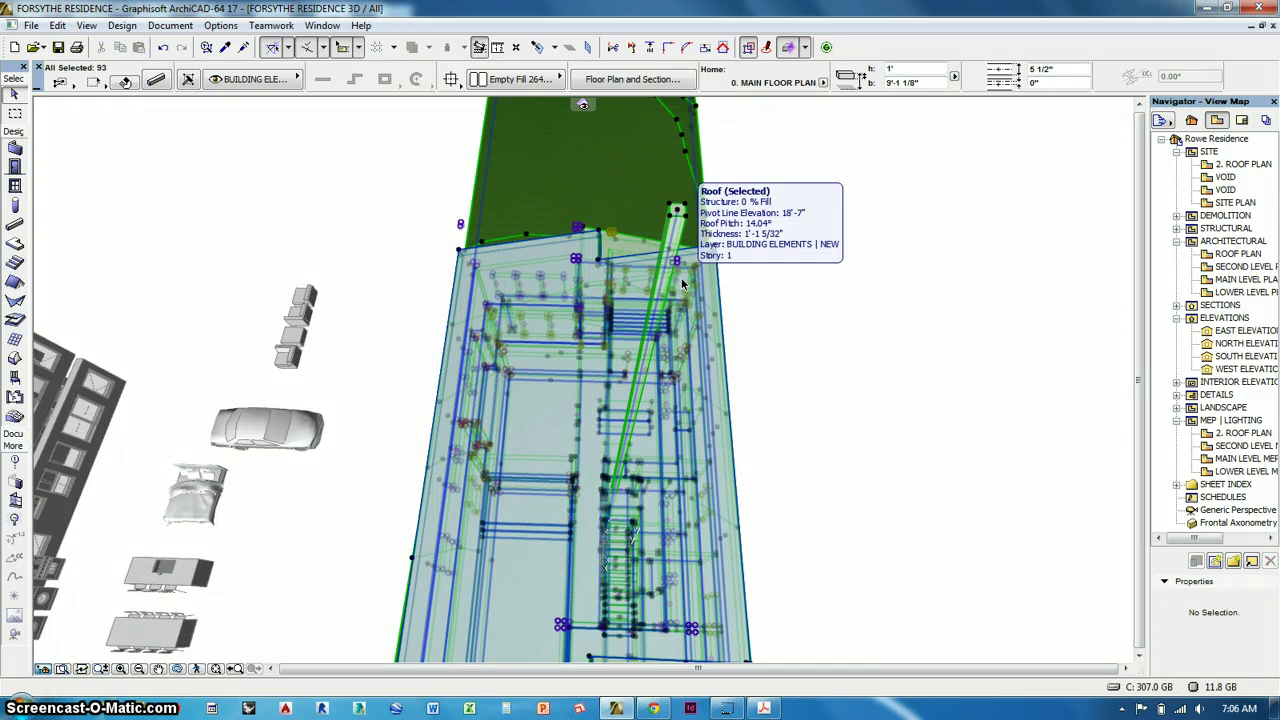
key(F2)
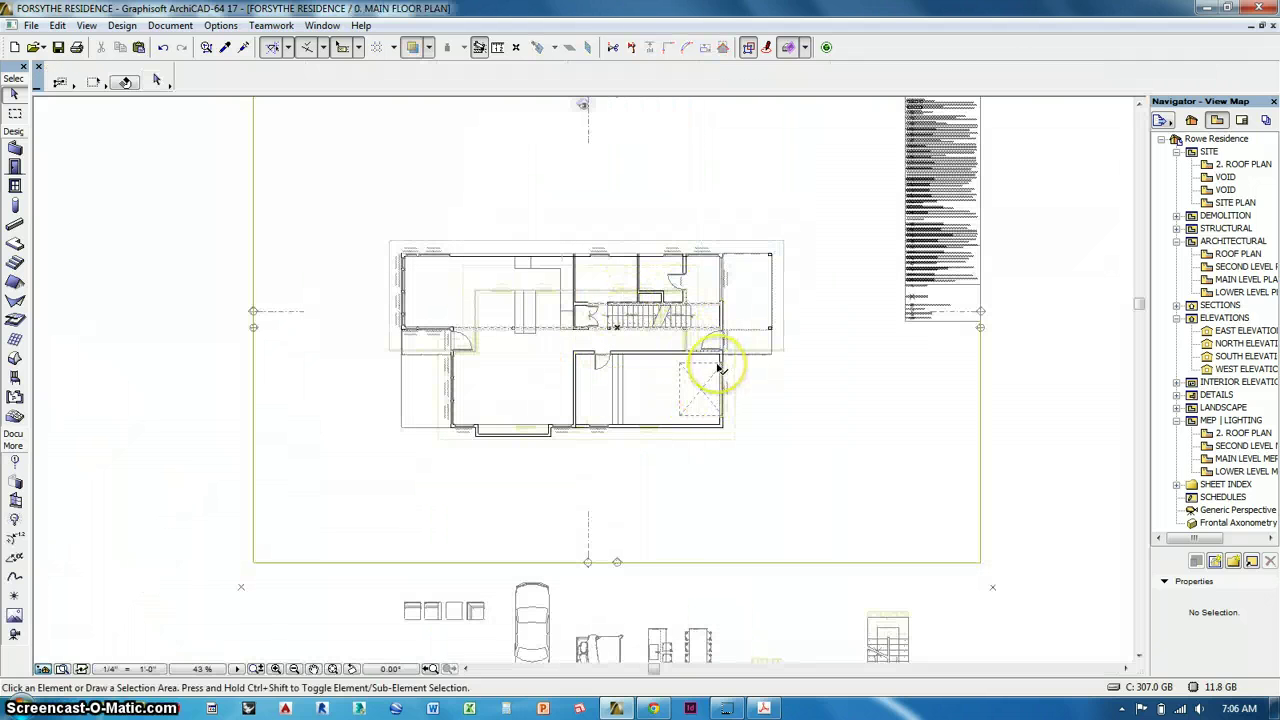
Rotate the house, site and tall column another 180° in 3D about the centre of the column's top and check the floor plan
key(F3)
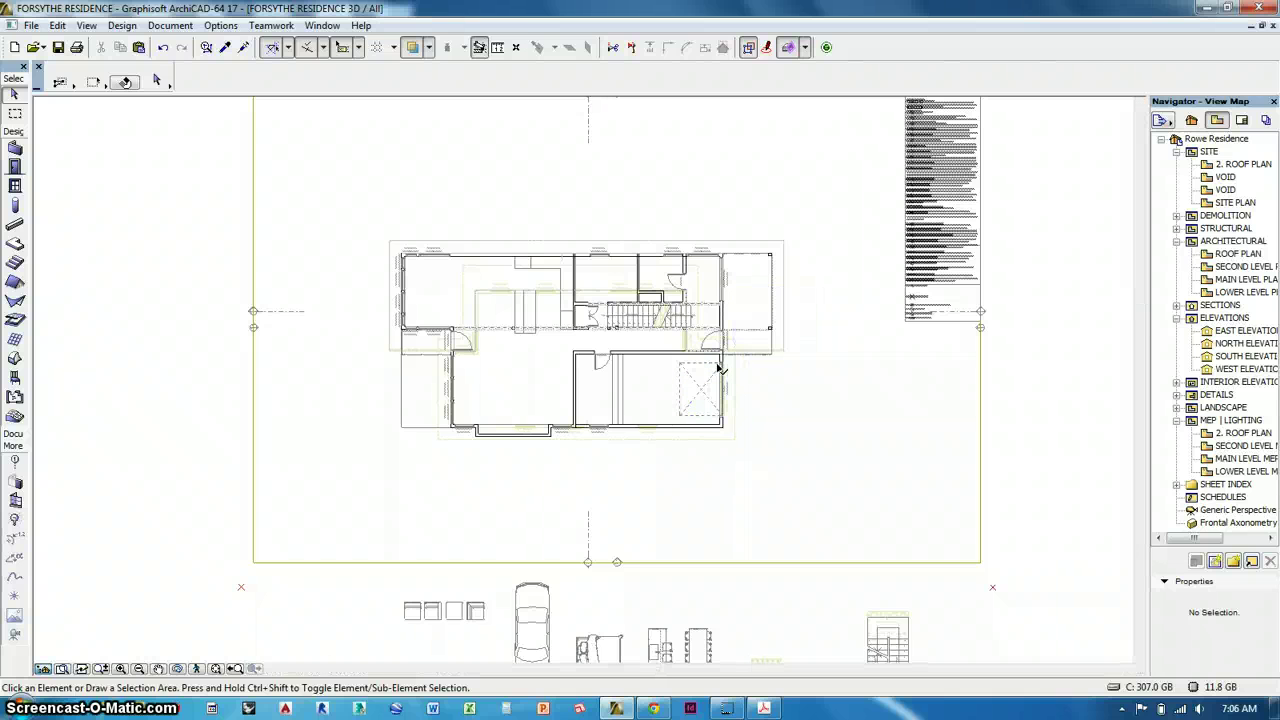
key(ctrl+a)
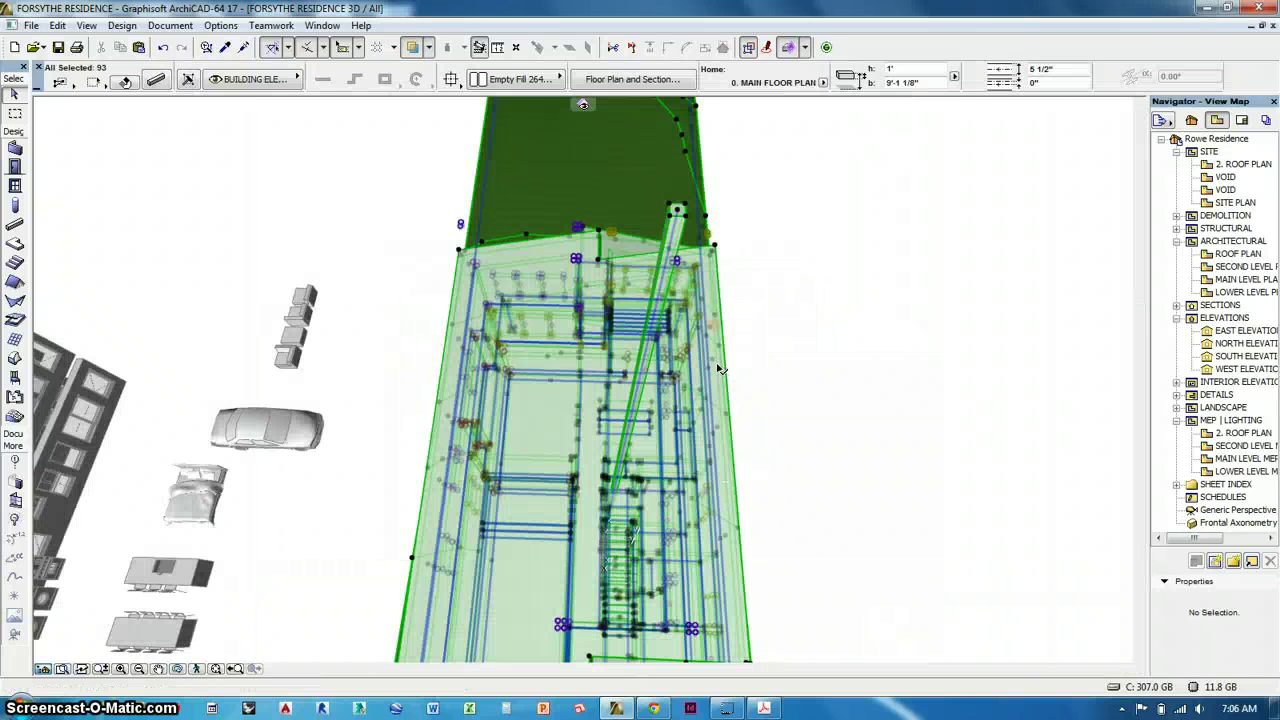
key(ctrl+e)
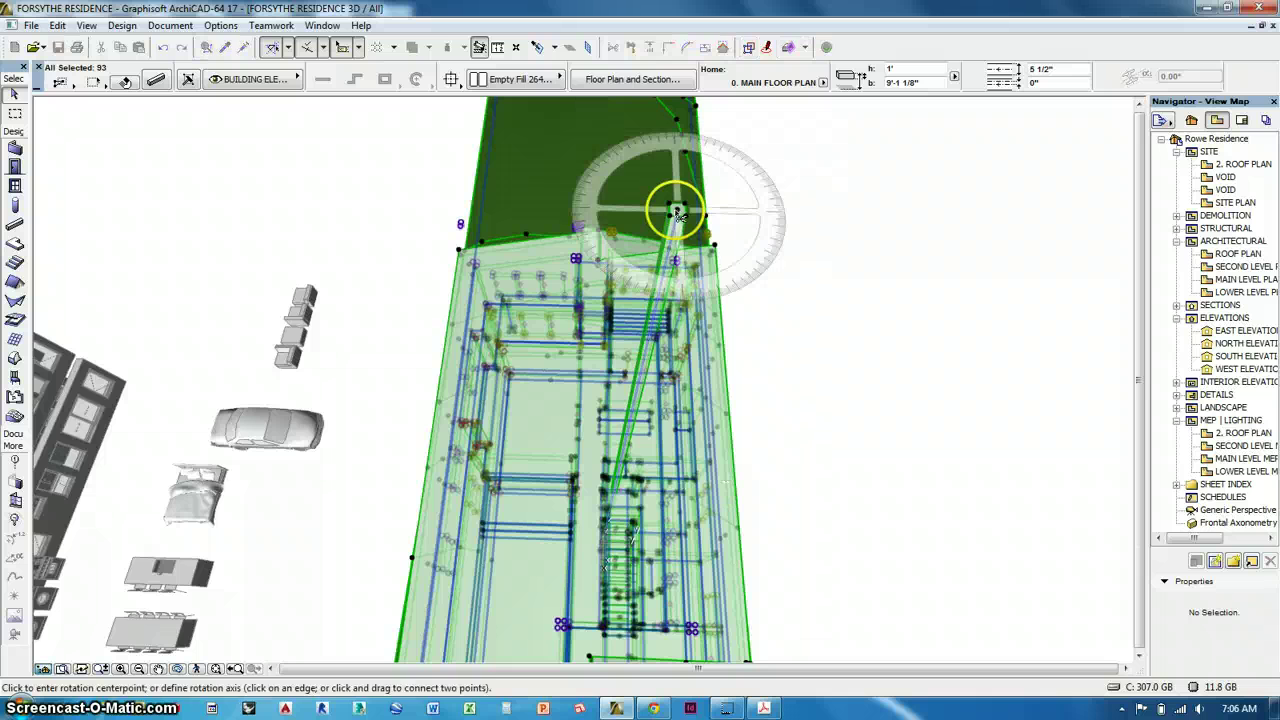
click(678, 212)
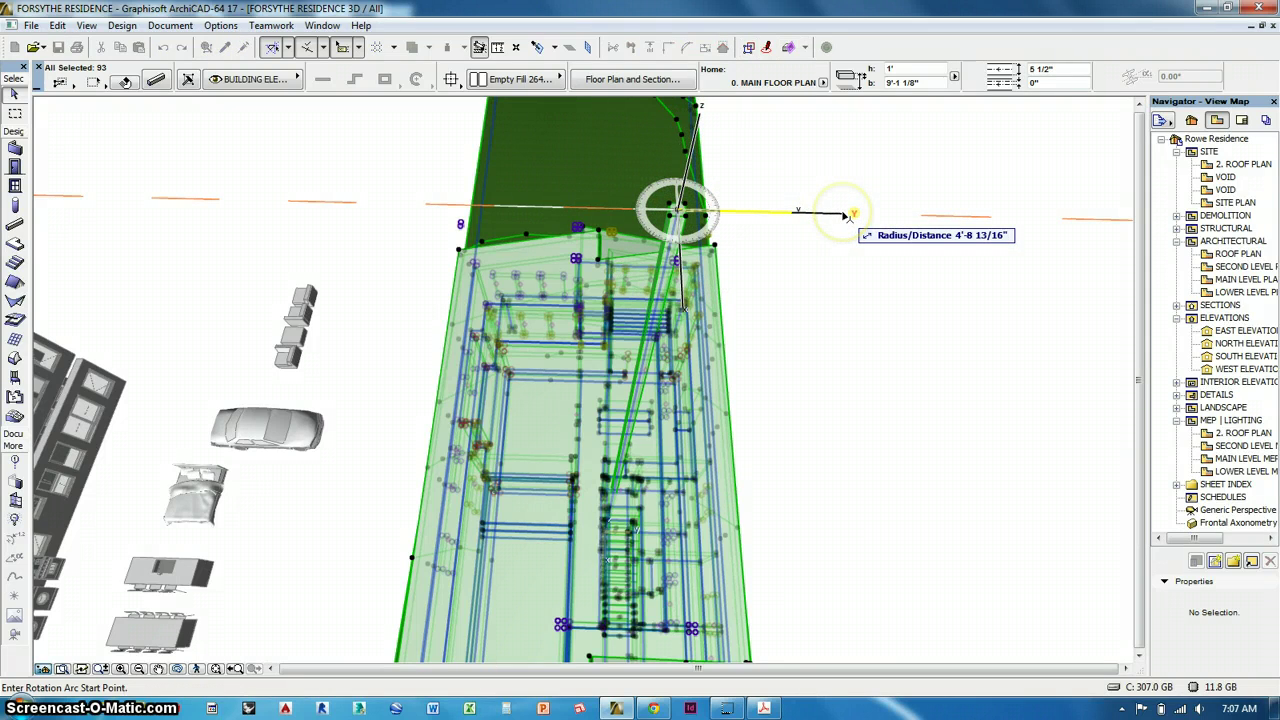
click(845, 213)
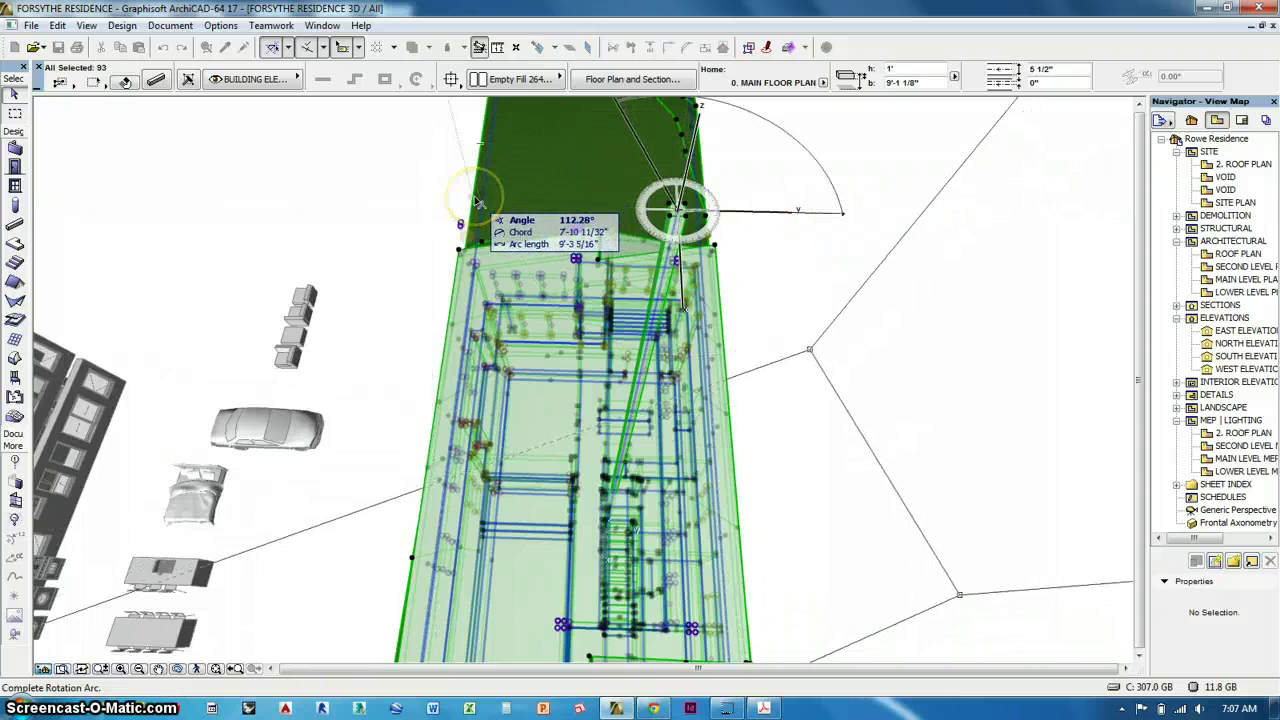
key(Tab)
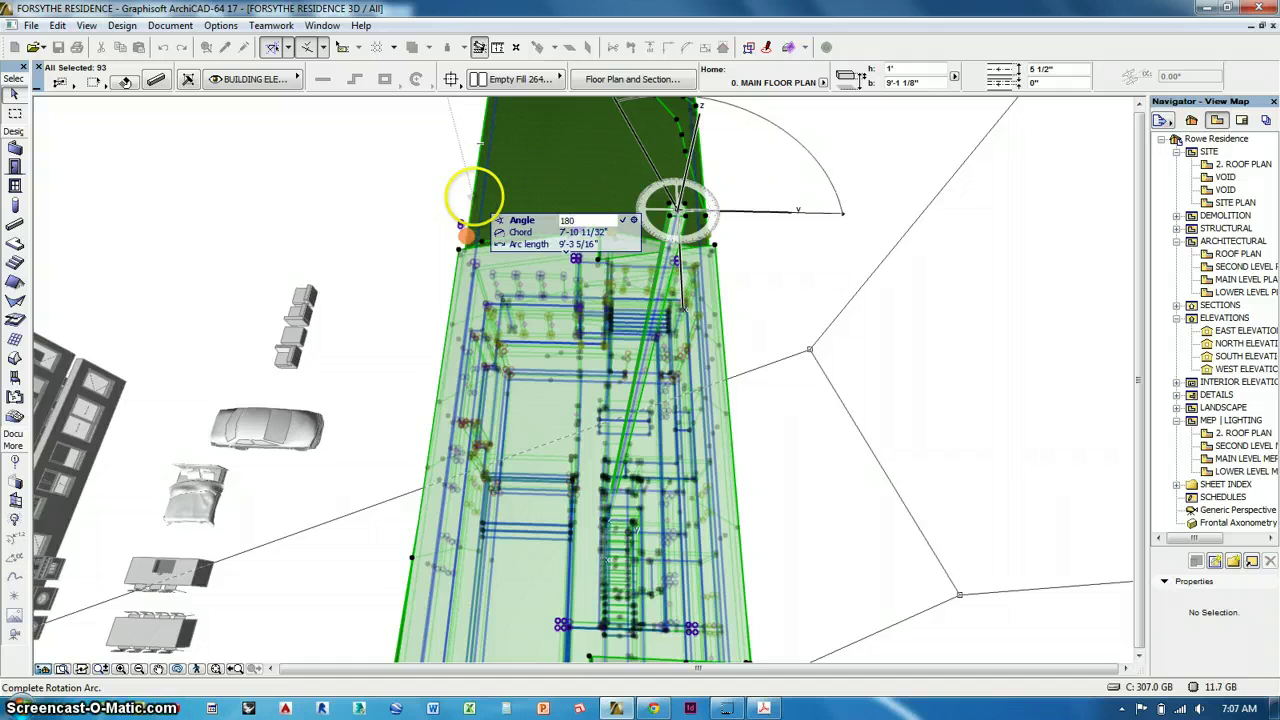
key(Return)
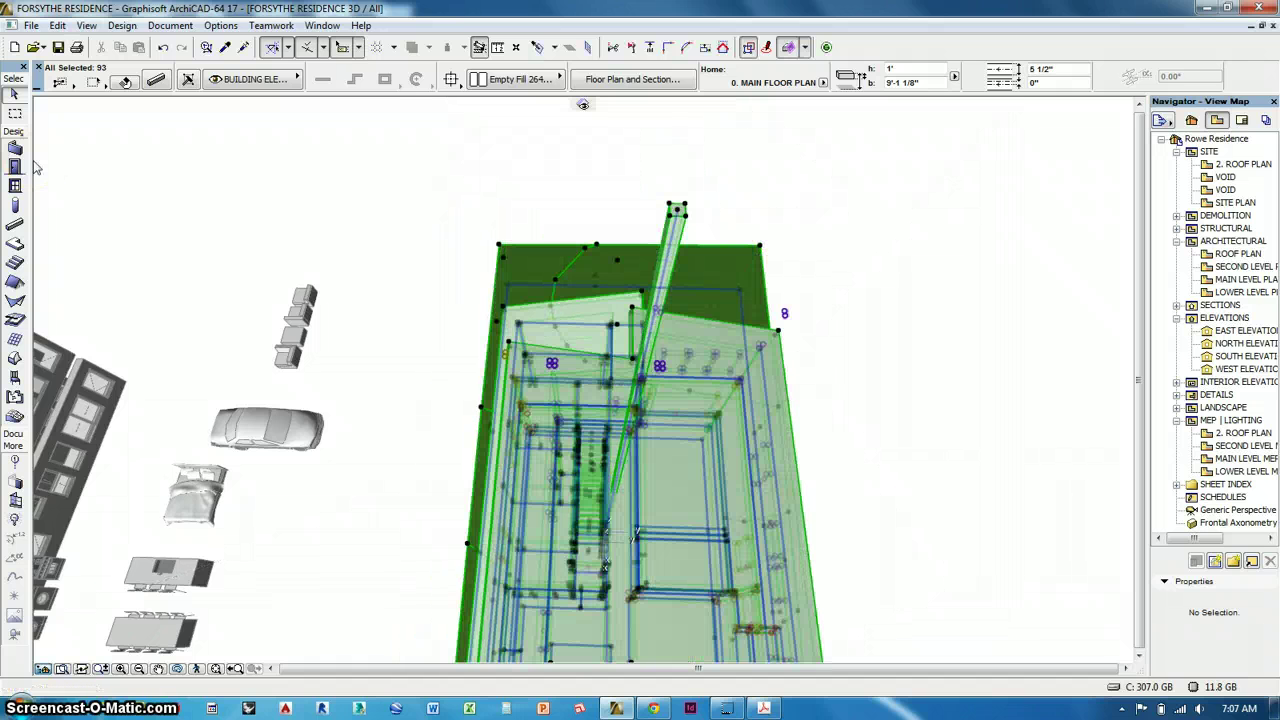
key(F2)
middle_drag(633, 339, 545, 315)
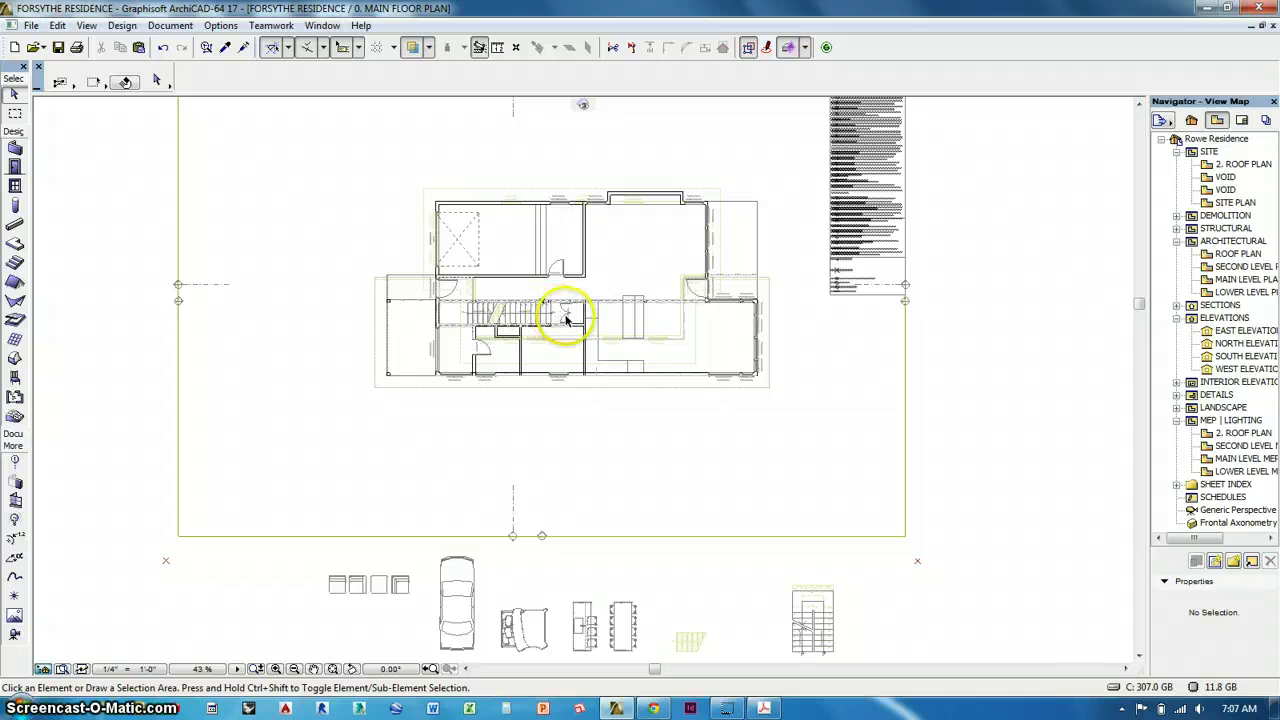
Set the Dimension tool's defaults to a 1' dynamic witness line gap and the DIMENSIONS layer
scroll(602, 265, up, 4)
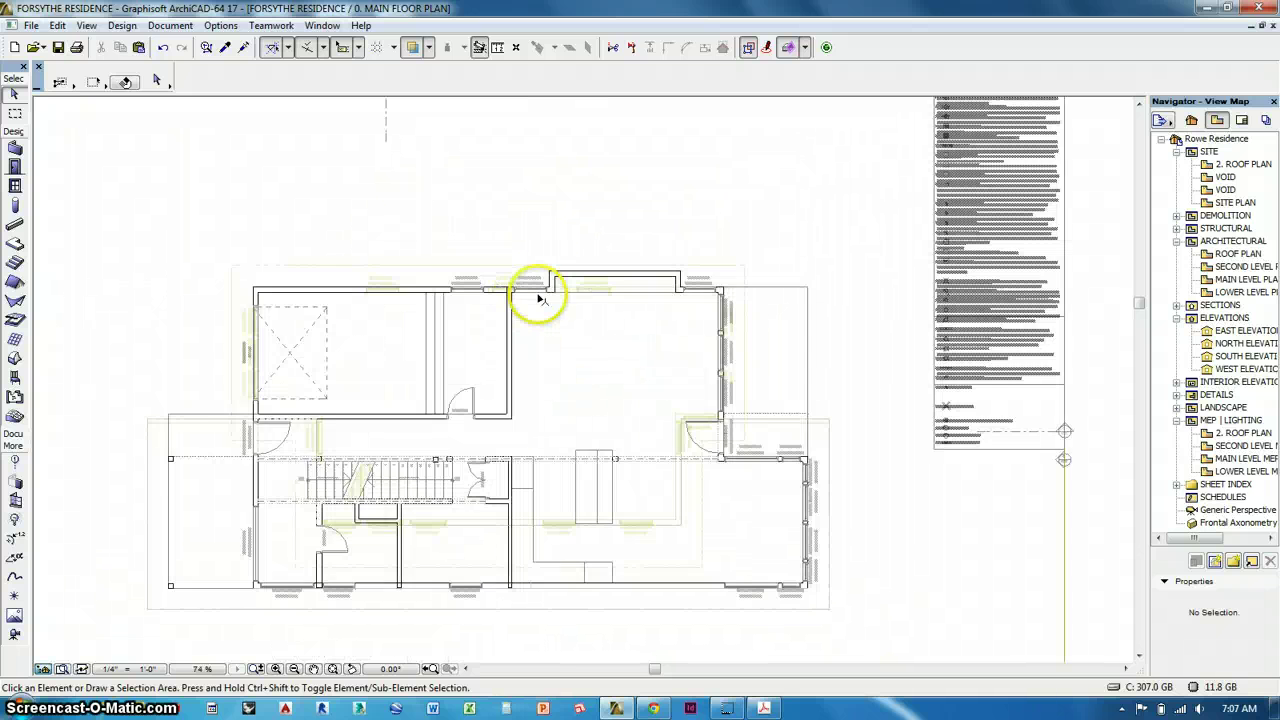
click(15, 435)
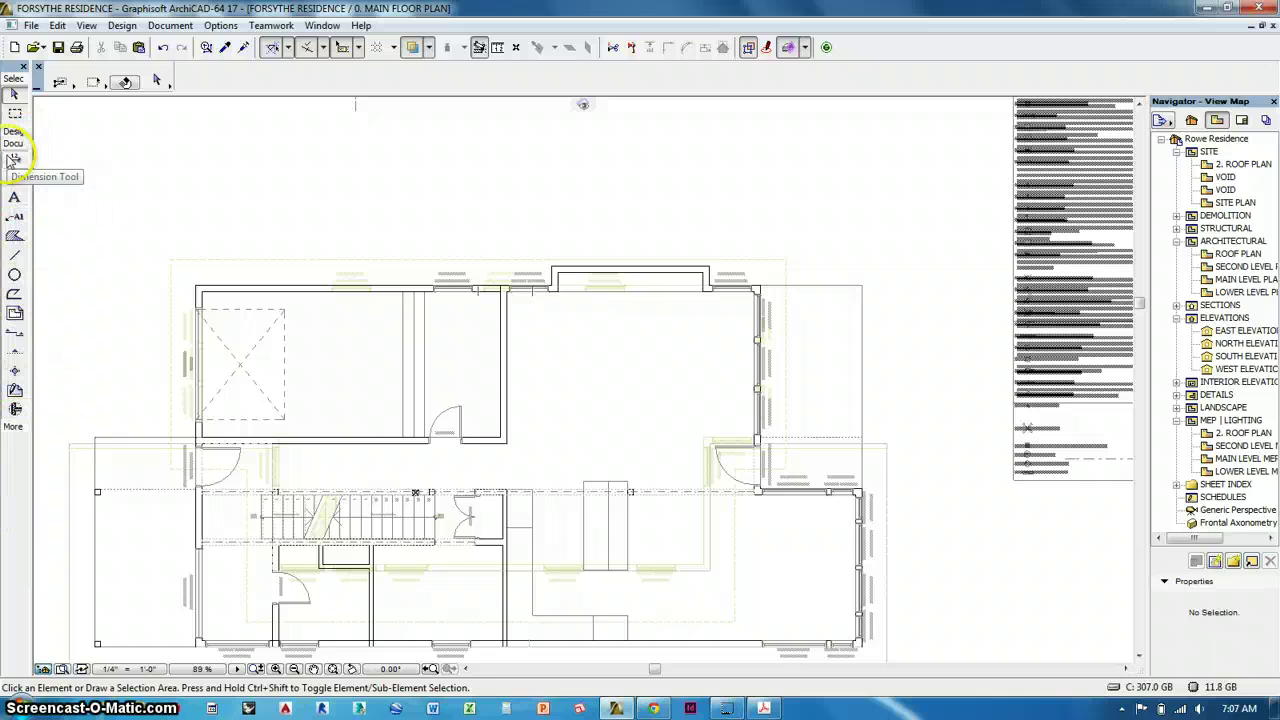
click(14, 133)
click(14, 449)
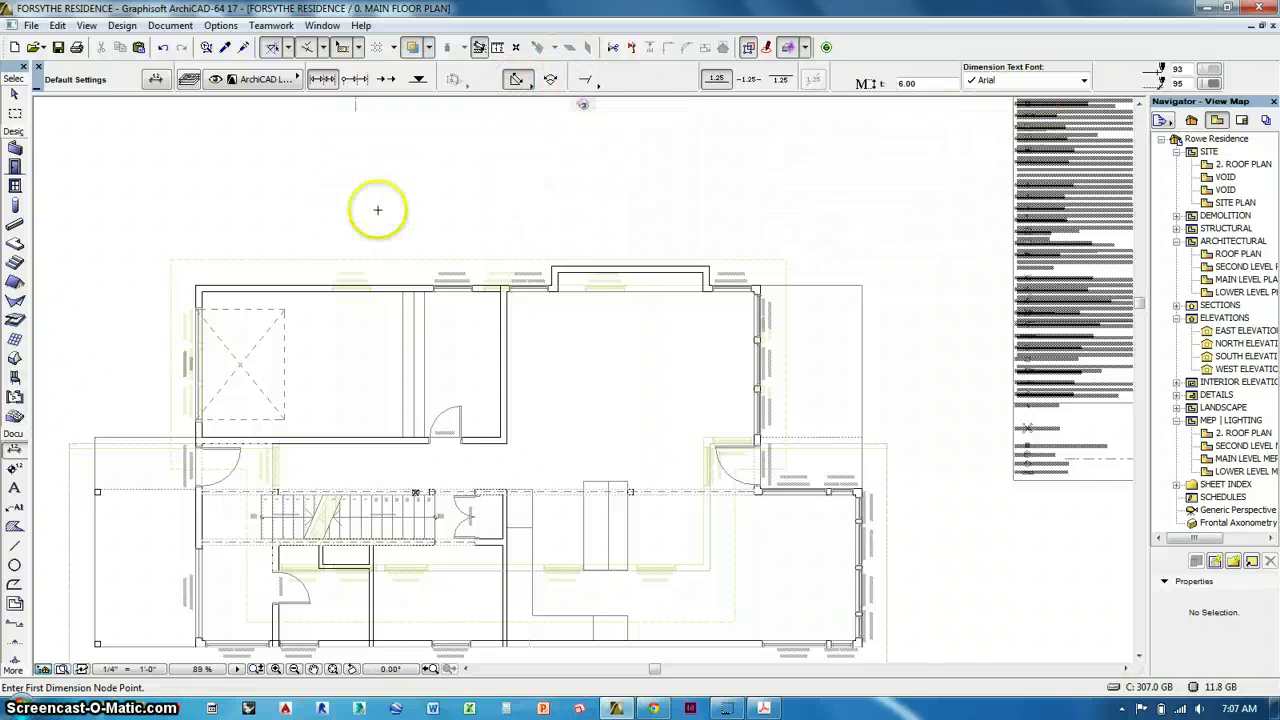
click(156, 81)
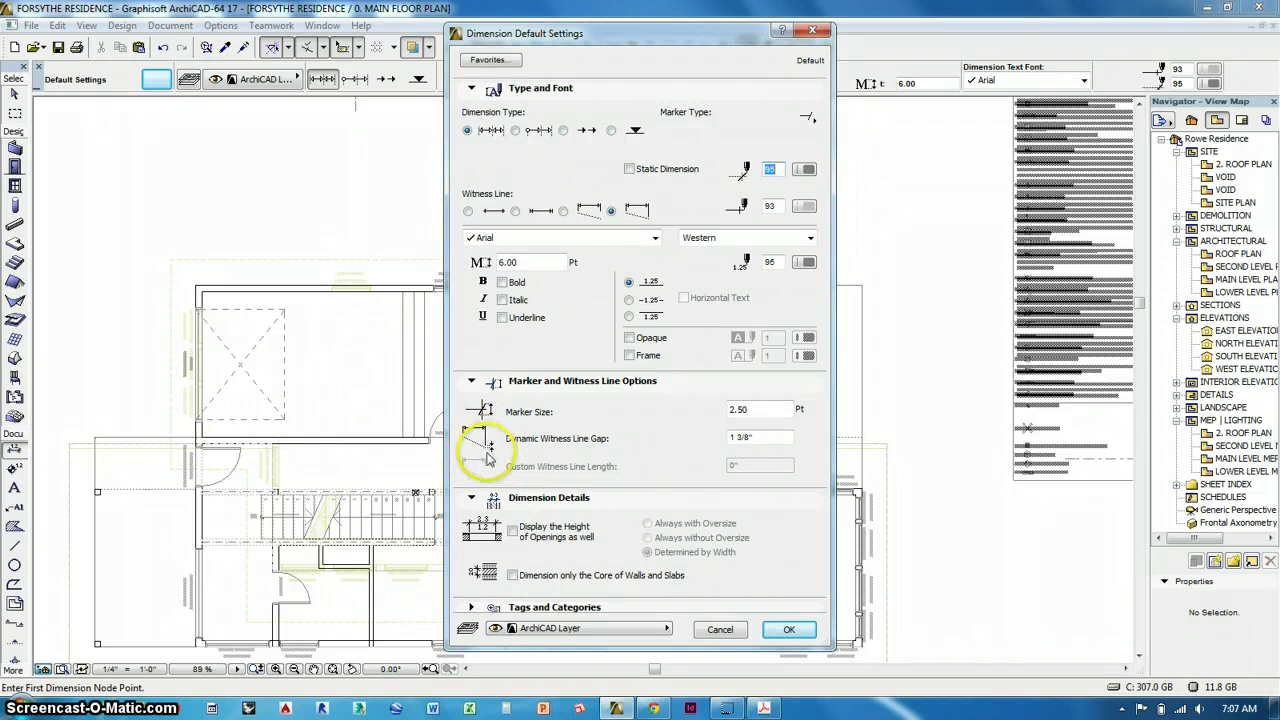
click(758, 437)
key(Return)
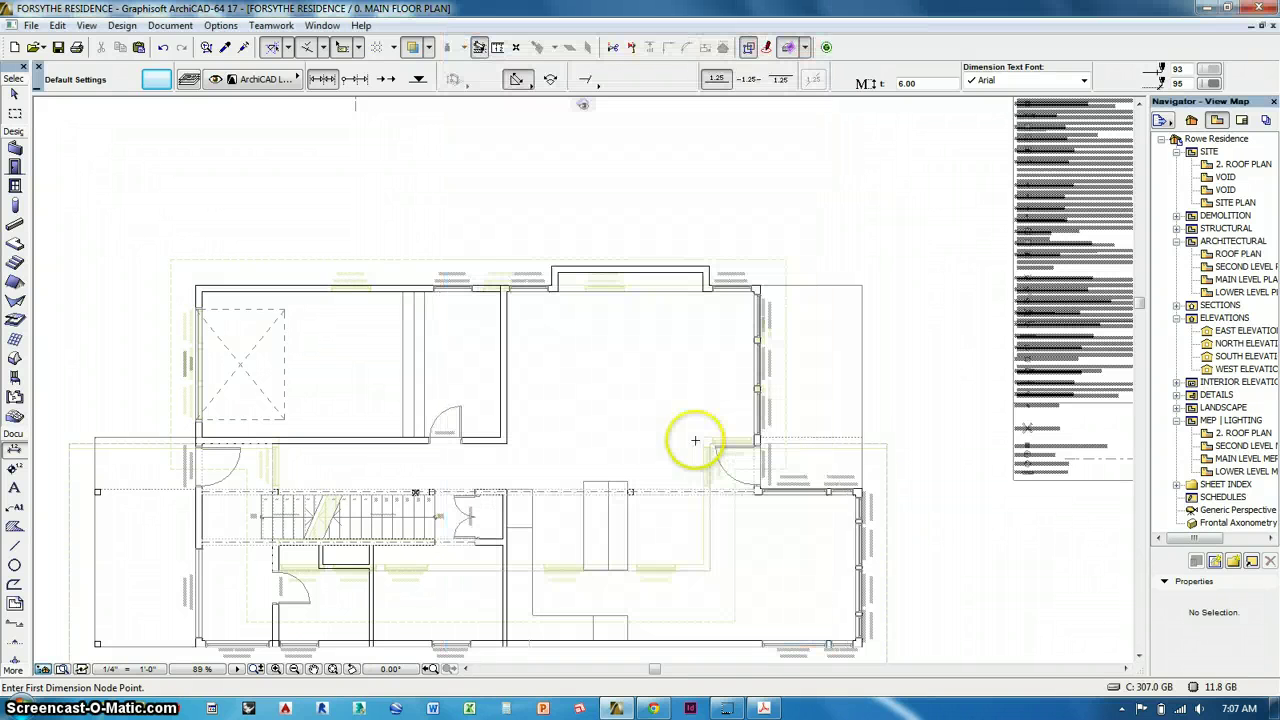
click(160, 83)
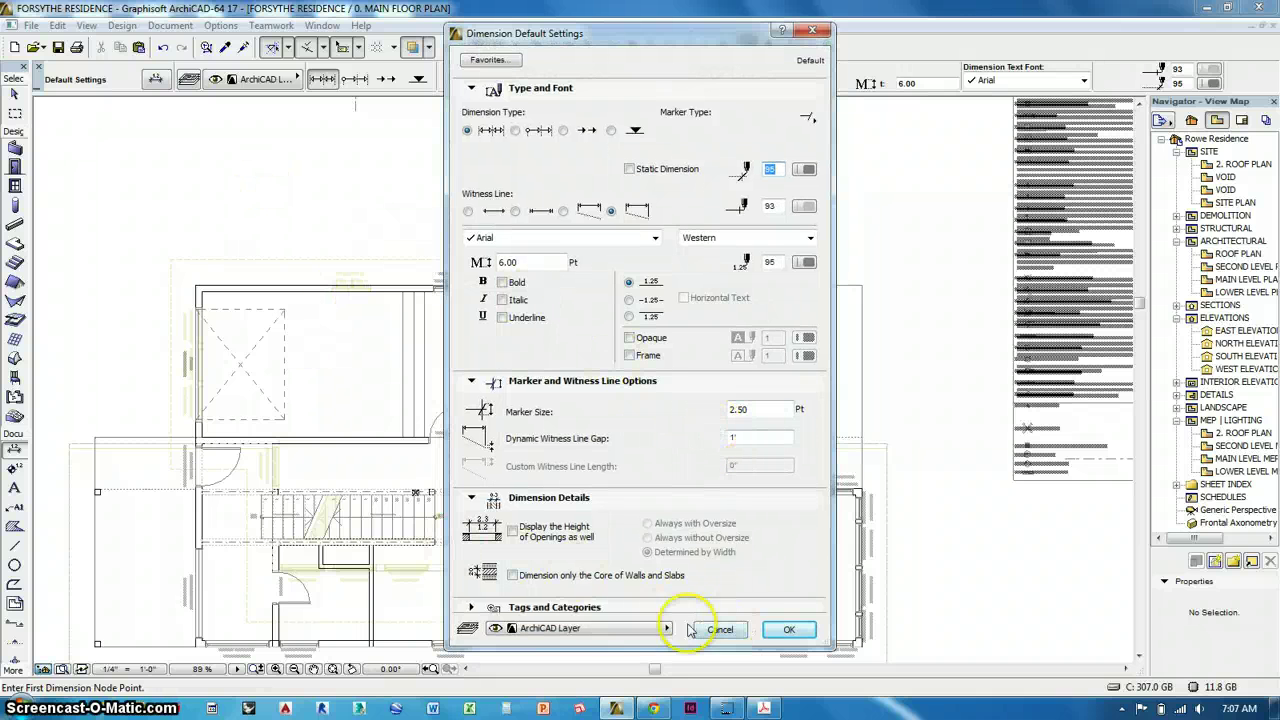
click(602, 630)
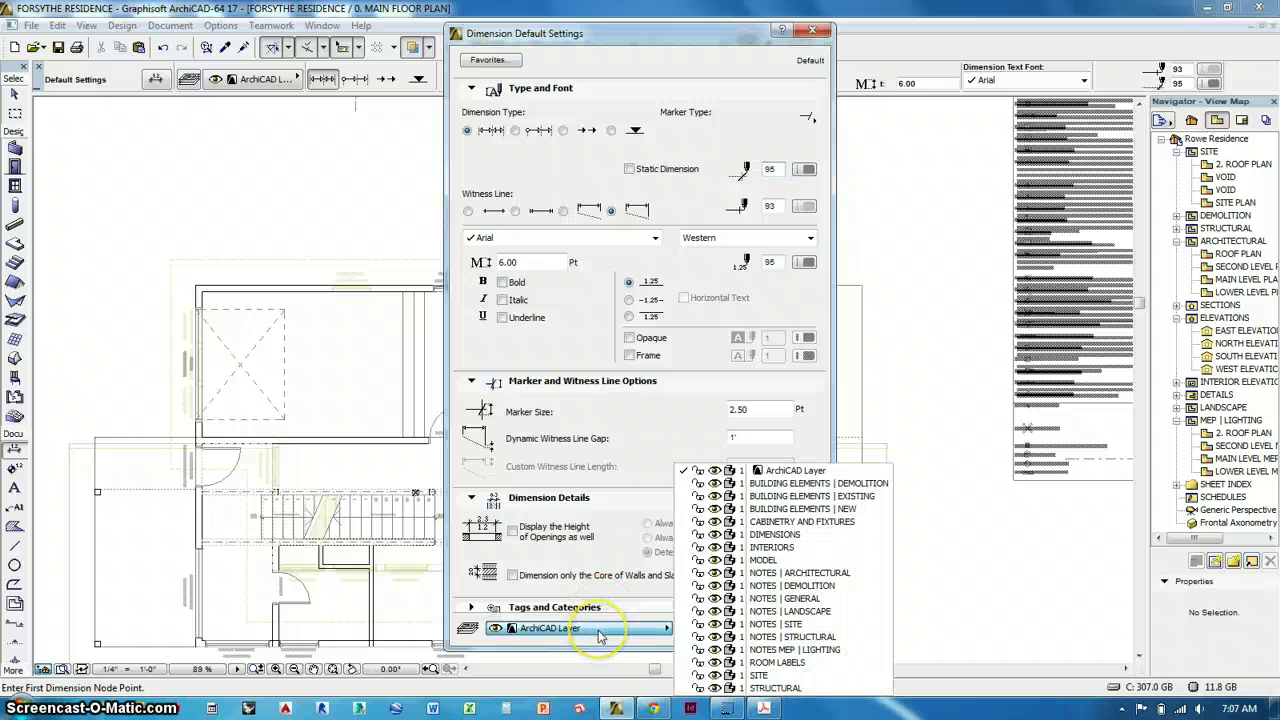
click(770, 534)
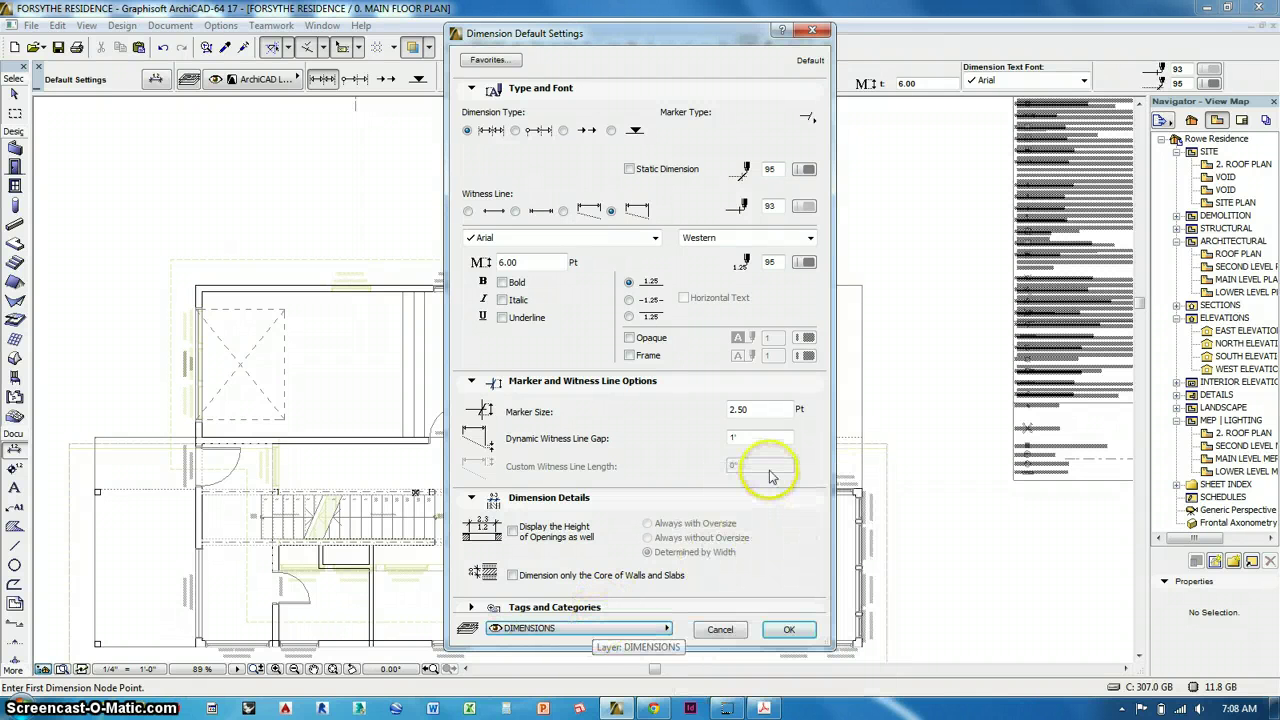
click(792, 629)
Place a horizontal overall dimension well above the house, from its upper left outer corner to the right wing's outer corner
middle_drag(163, 194, 177, 208)
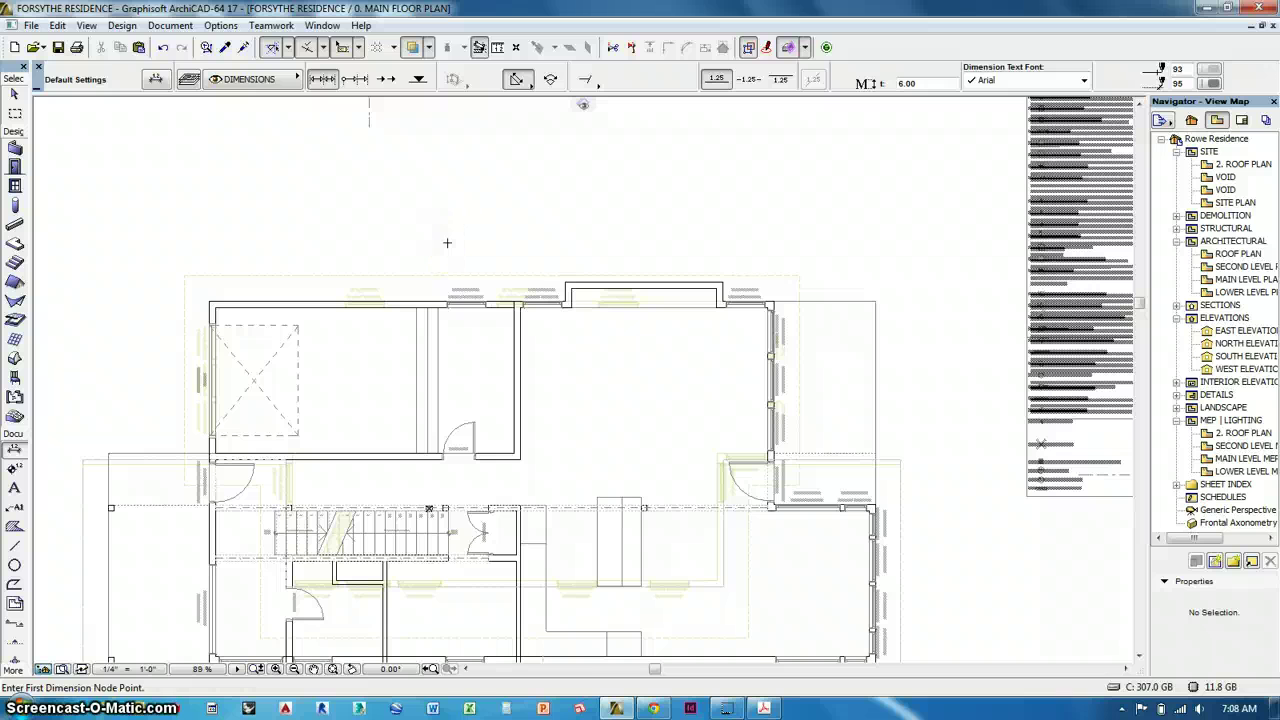
click(837, 185)
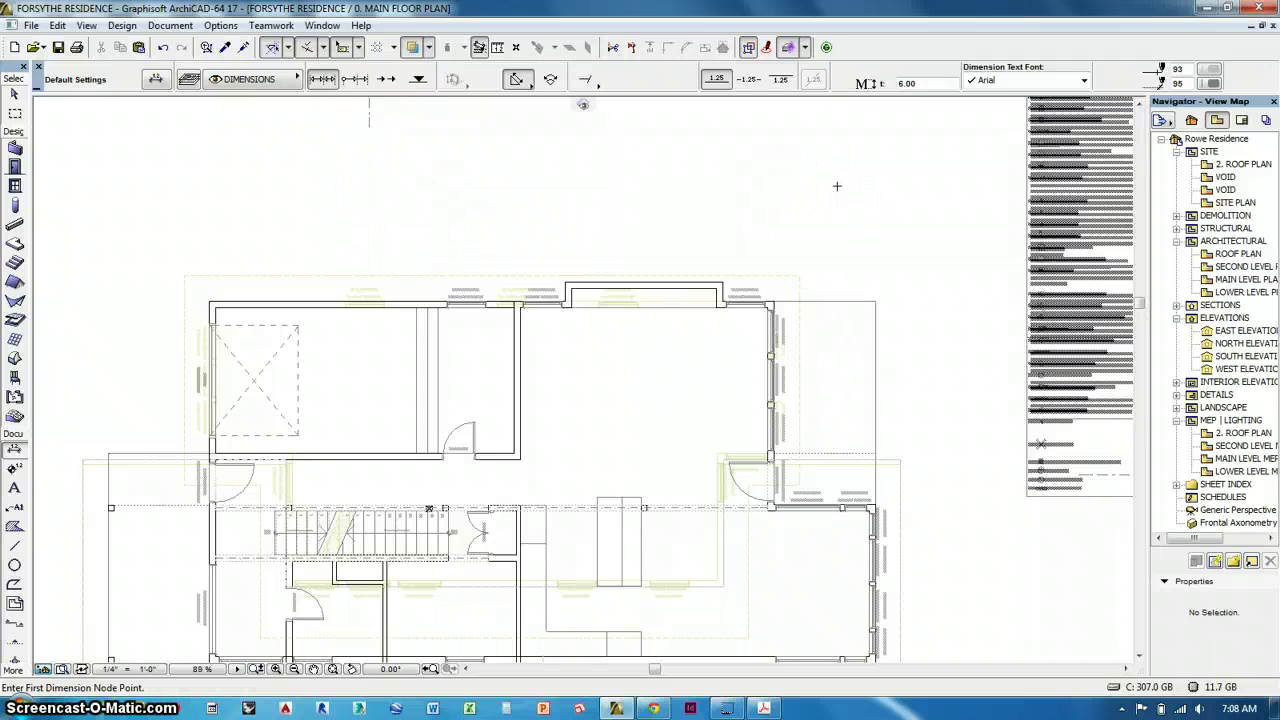
click(129, 209)
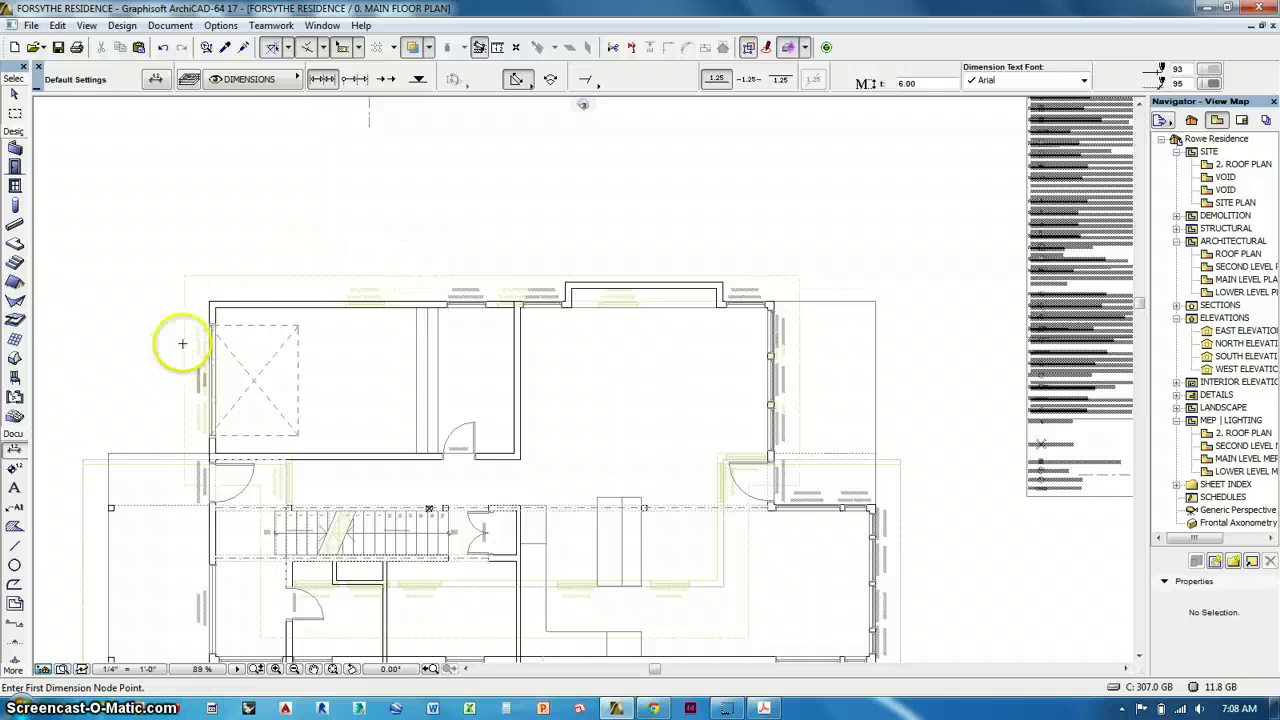
click(214, 289)
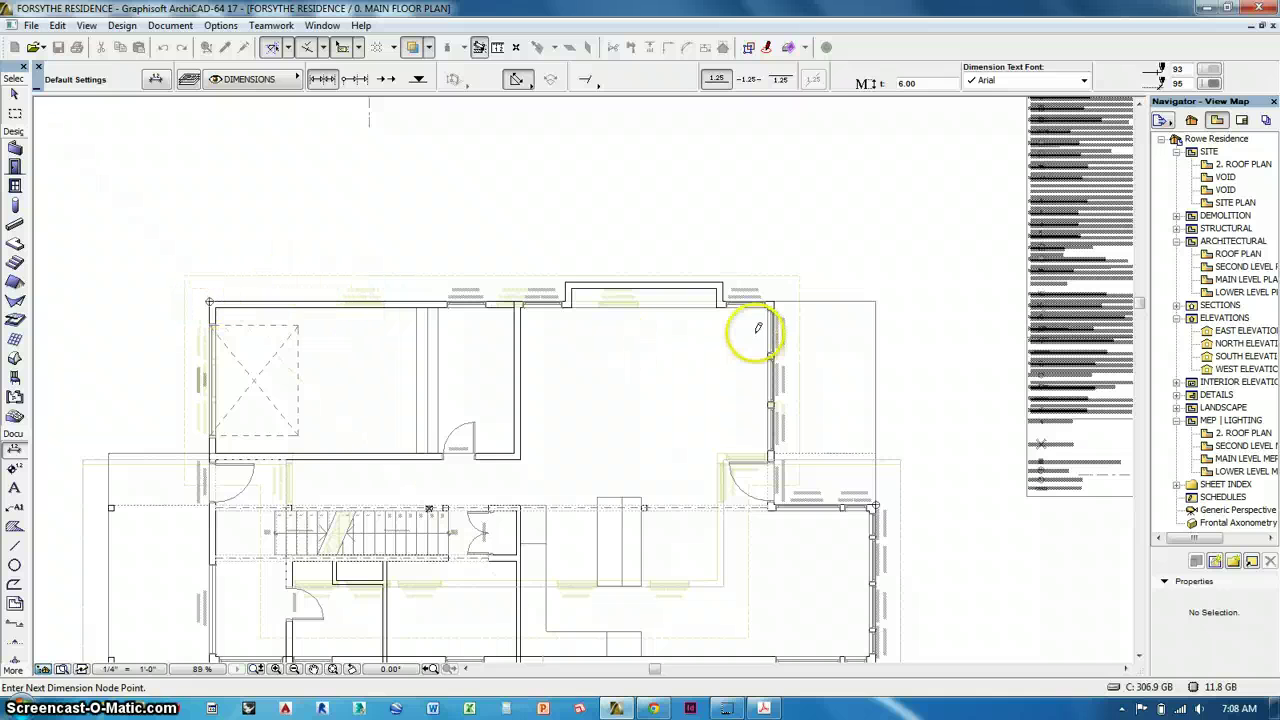
middle_drag(864, 401, 870, 480)
scroll(883, 569, up, 2)
scroll(820, 543, up, 1)
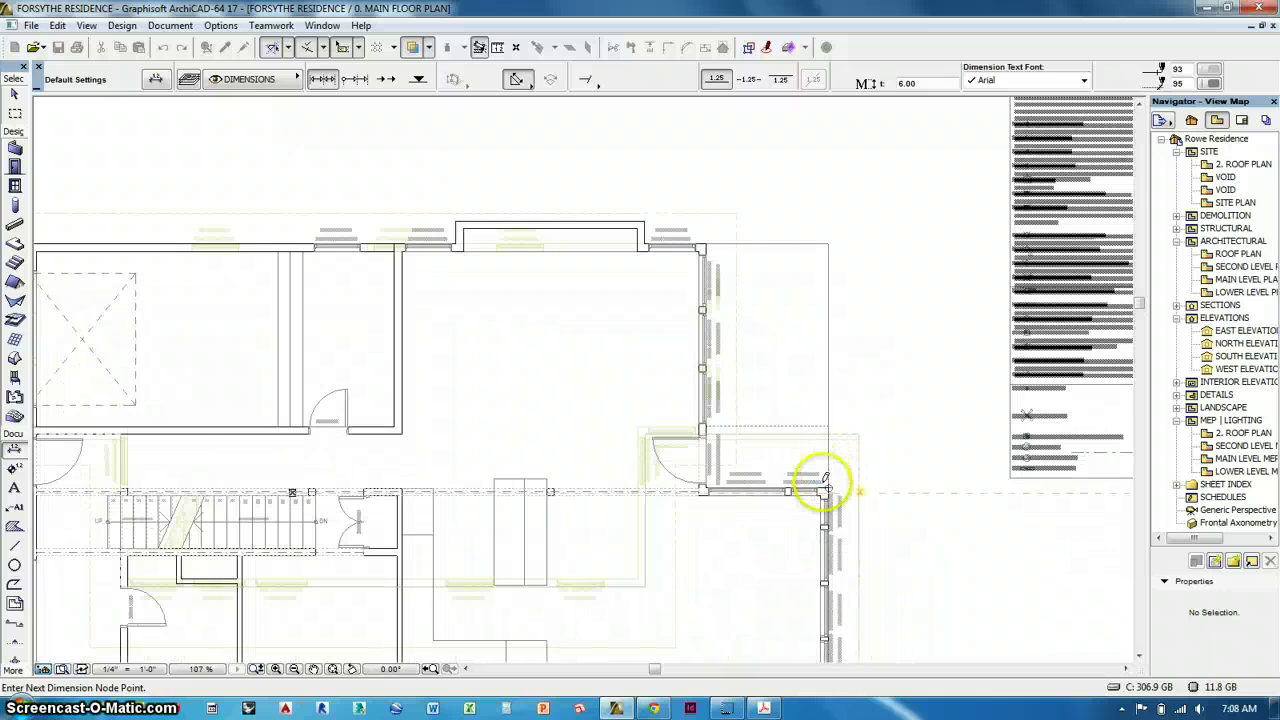
scroll(835, 520, up, 2)
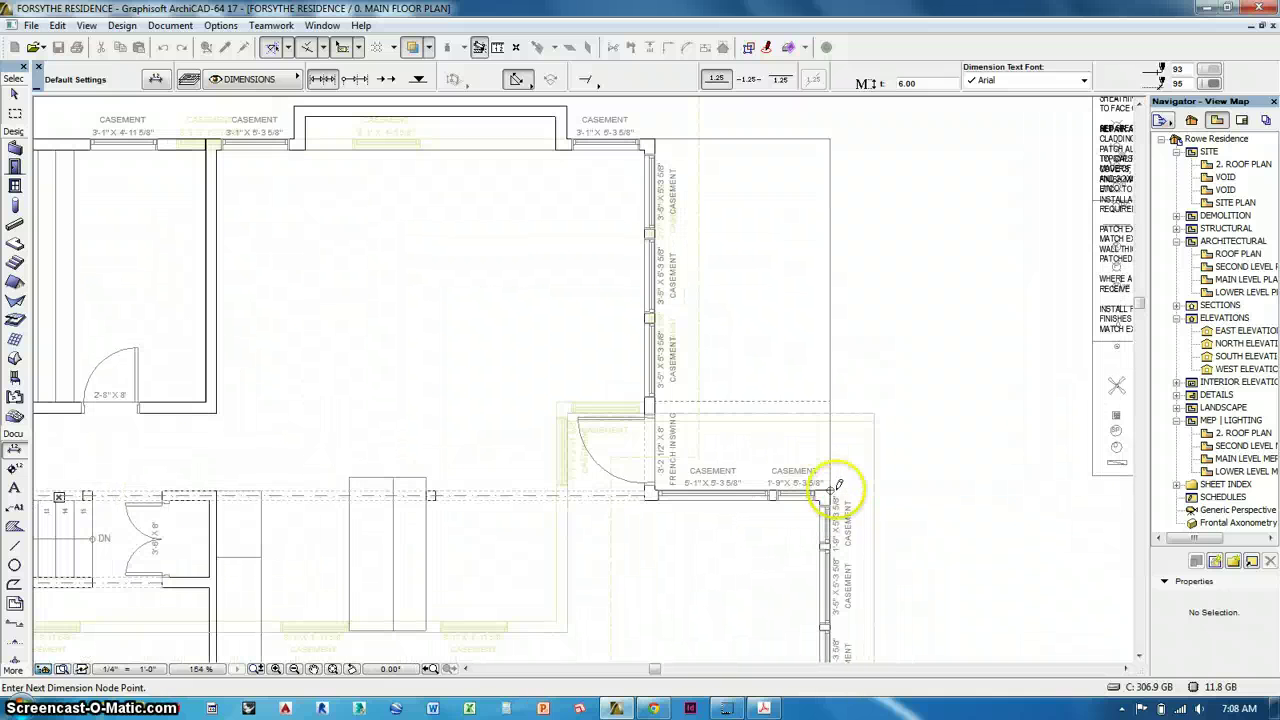
scroll(826, 403, down, 1)
scroll(886, 443, down, 1)
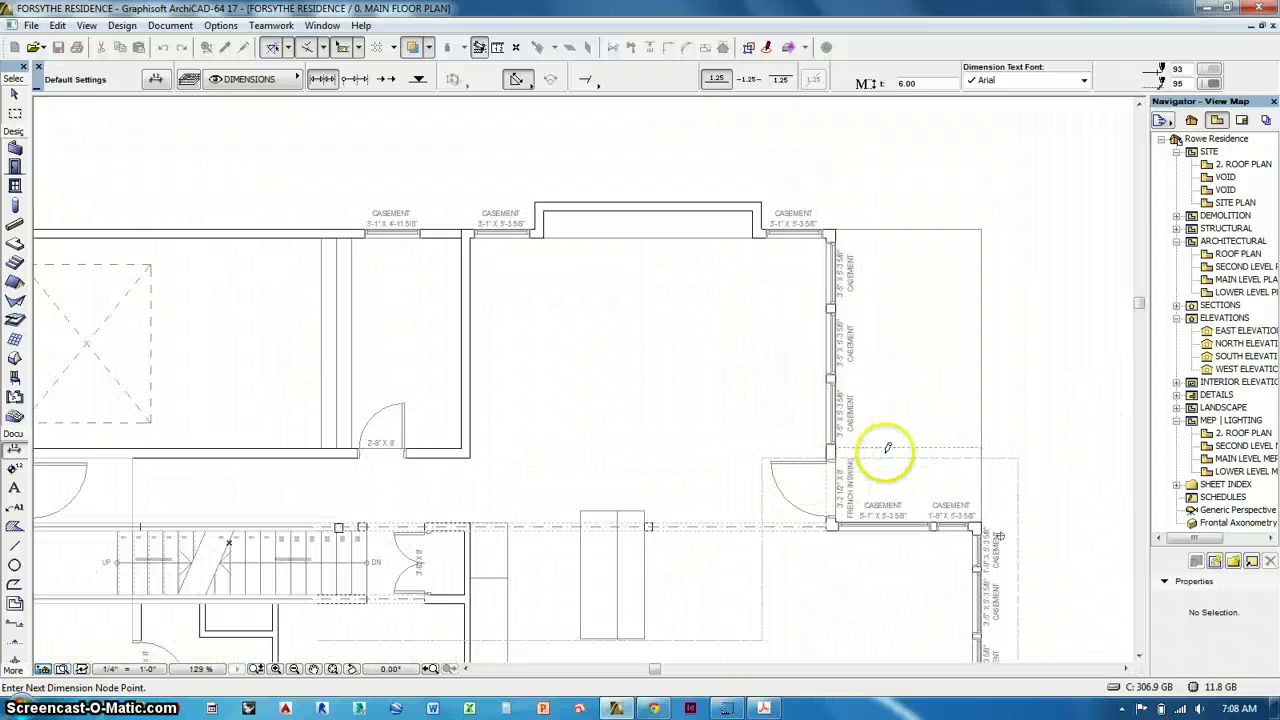
scroll(886, 448, down, 1)
middle_drag(766, 240, 757, 423)
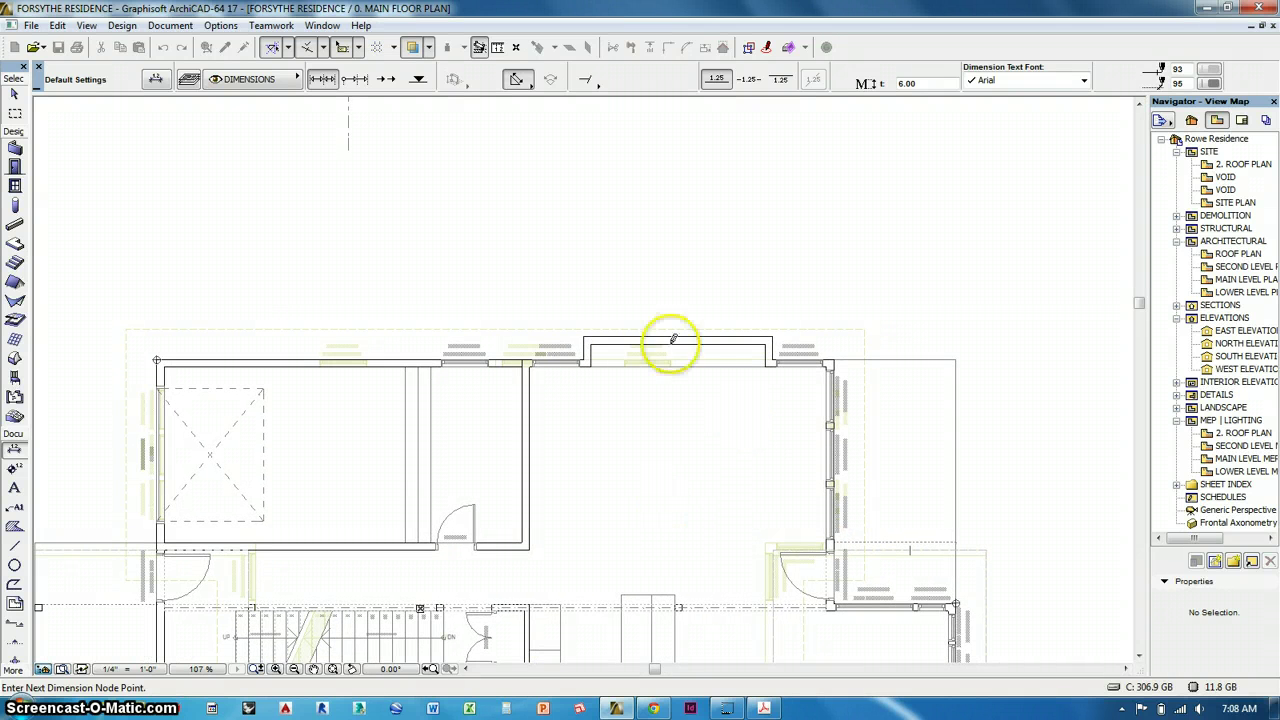
double_click(647, 164)
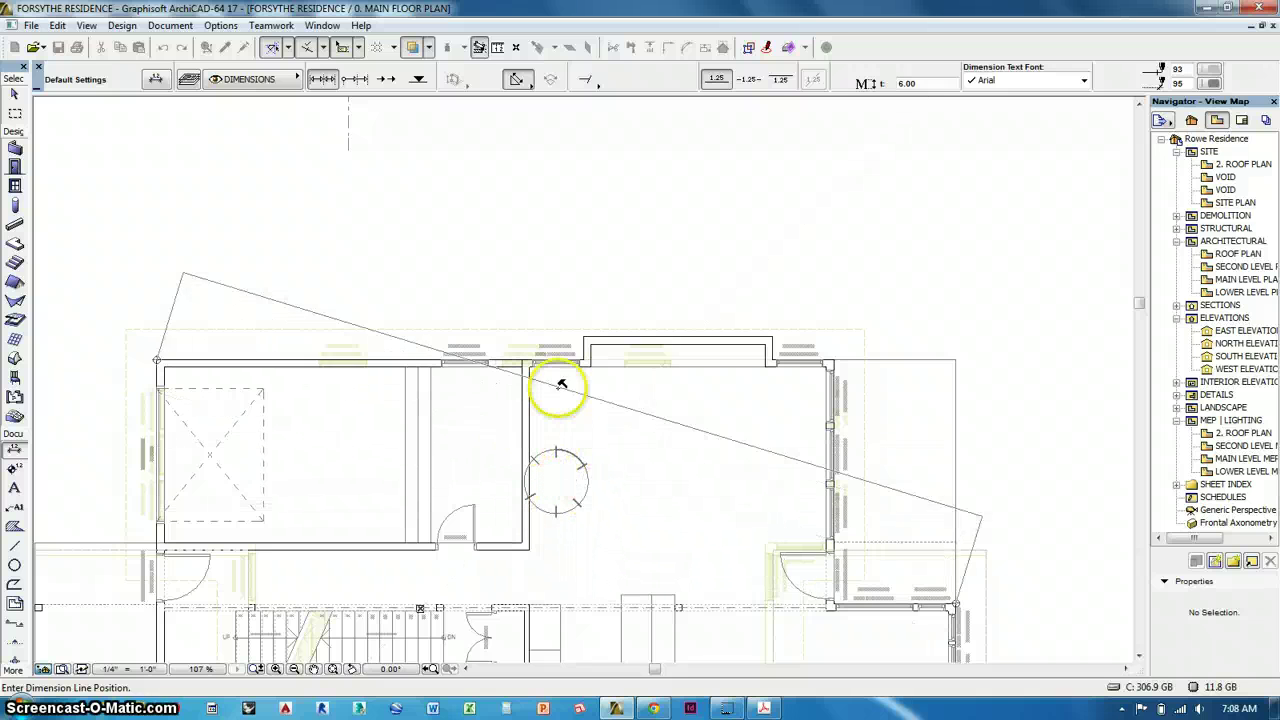
click(477, 166)
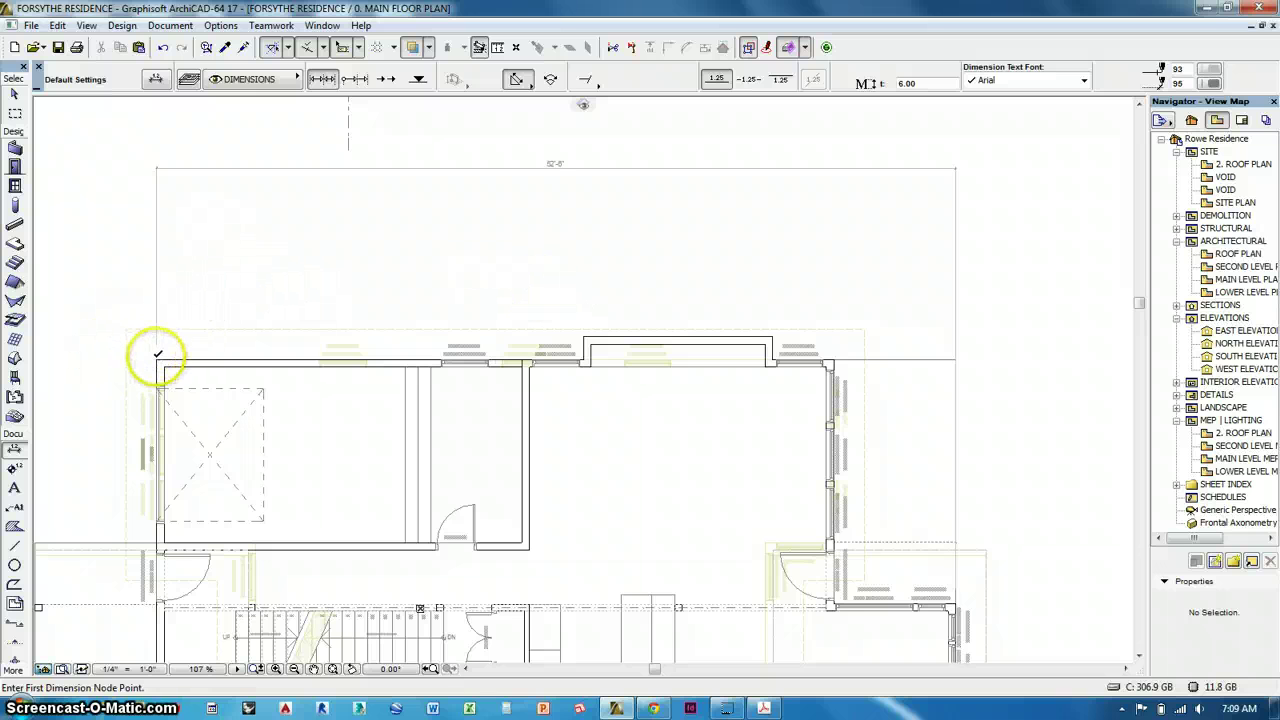
Add a dimension string just below the overall one, through the upper left corner, both bump-out corners, the upper right corner and the right wing's corner
click(156, 360)
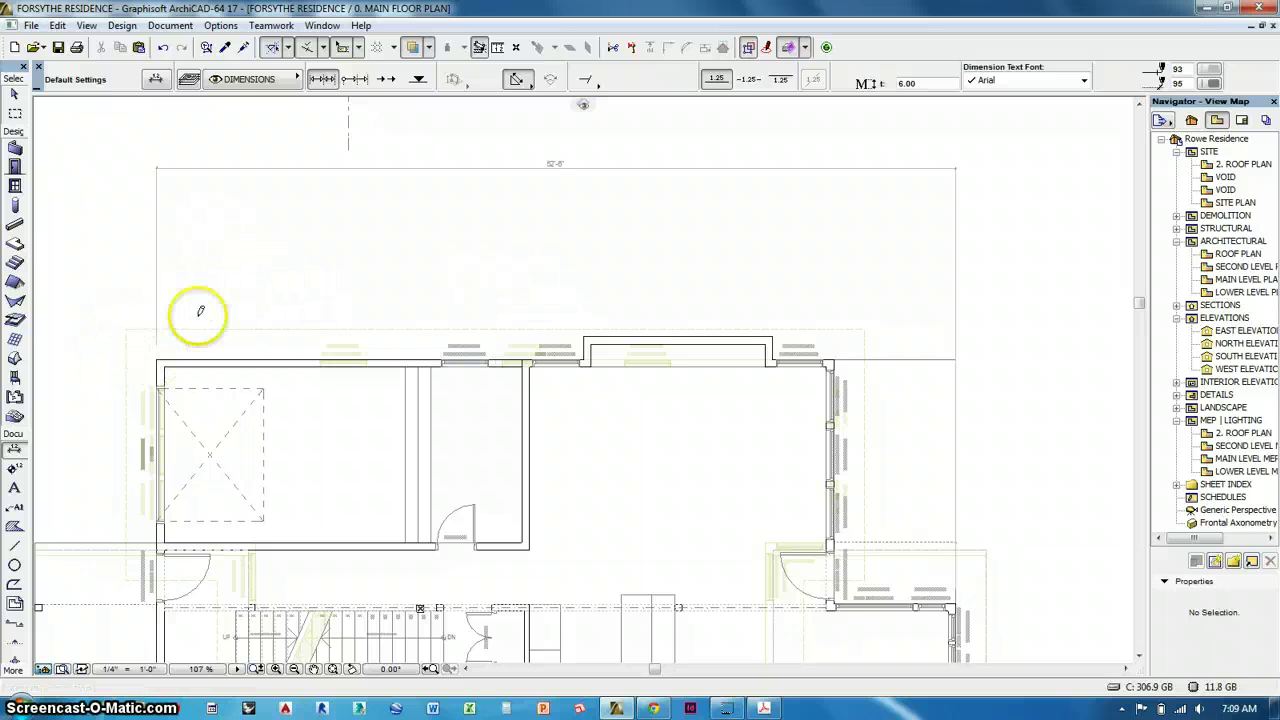
click(586, 337)
click(771, 338)
click(834, 354)
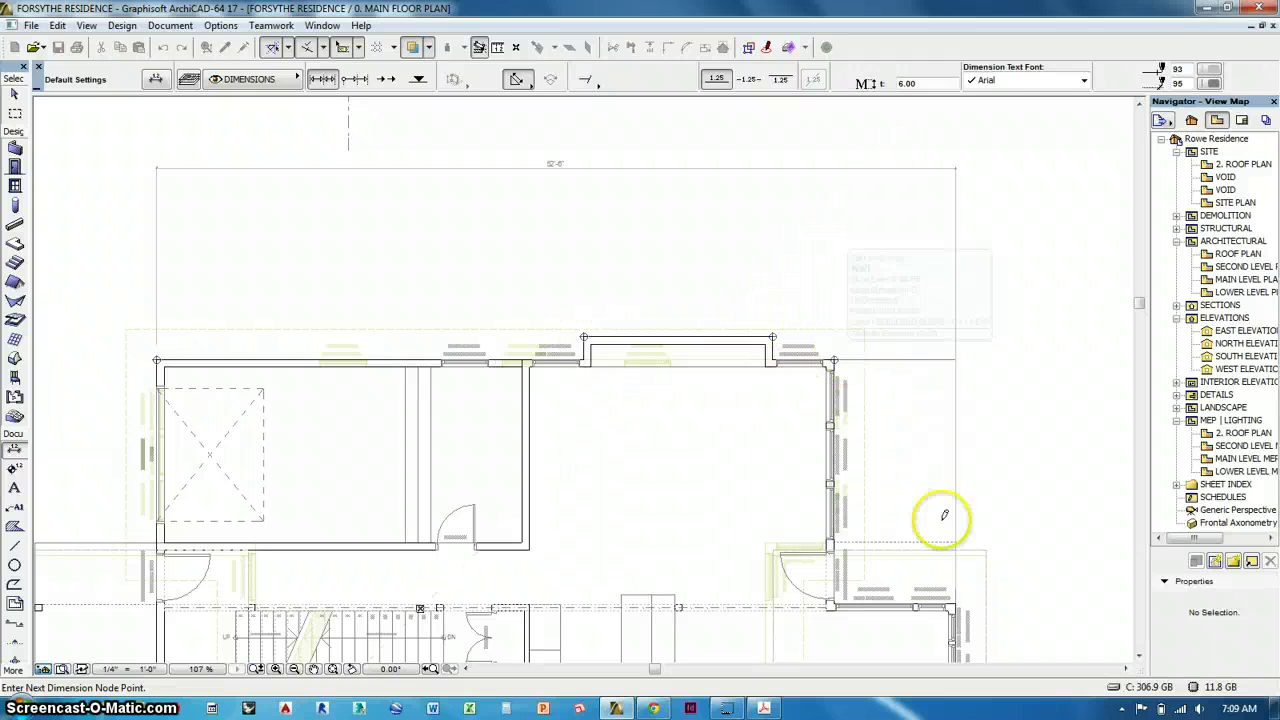
click(956, 604)
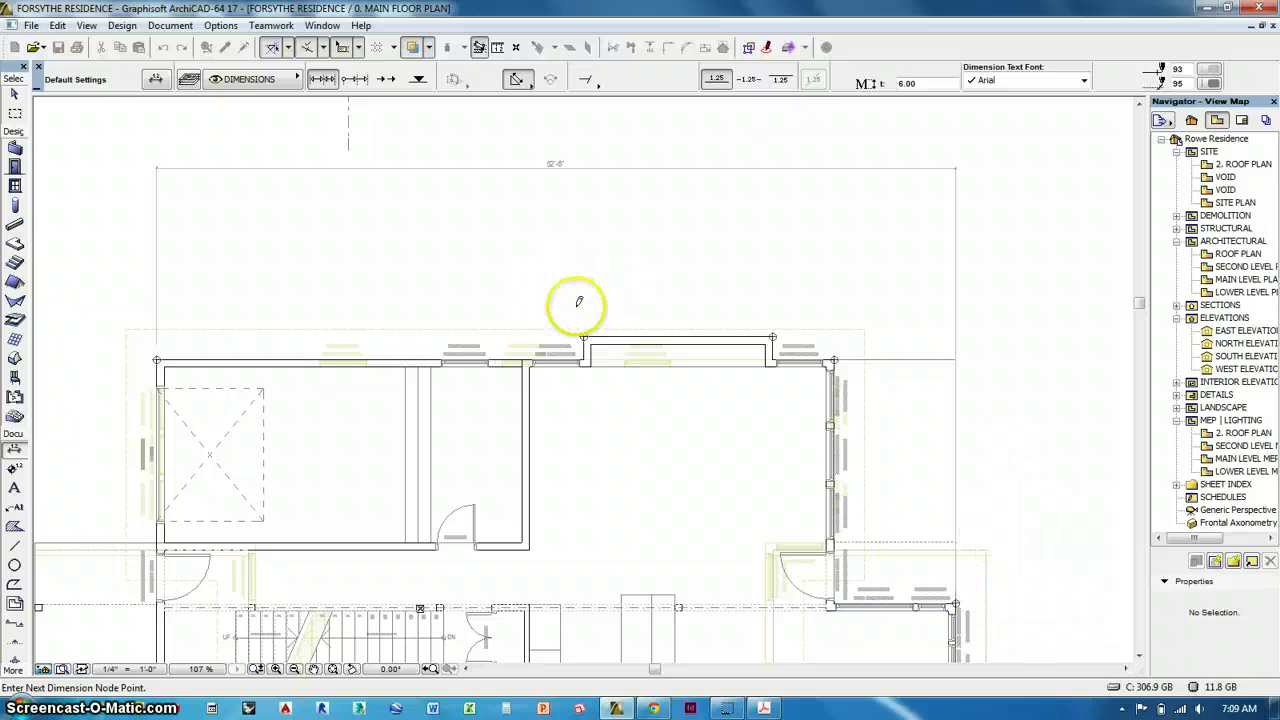
double_click(556, 247)
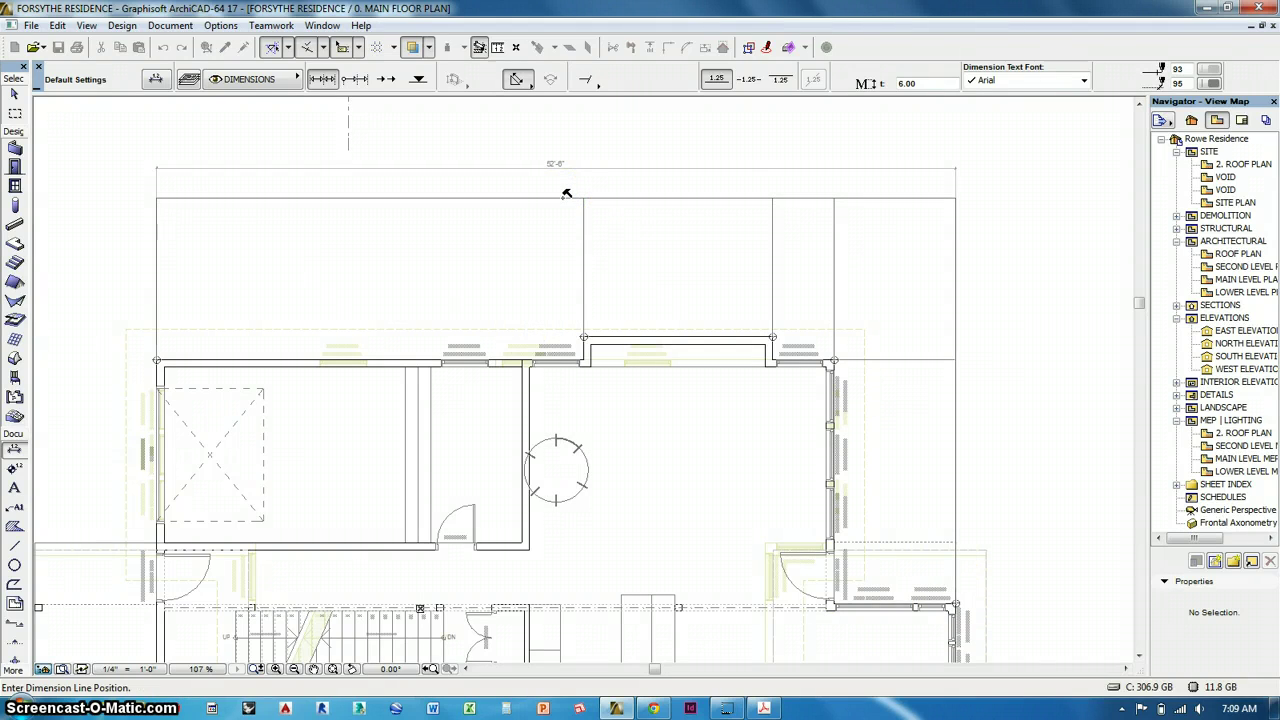
click(566, 195)
click(262, 207)
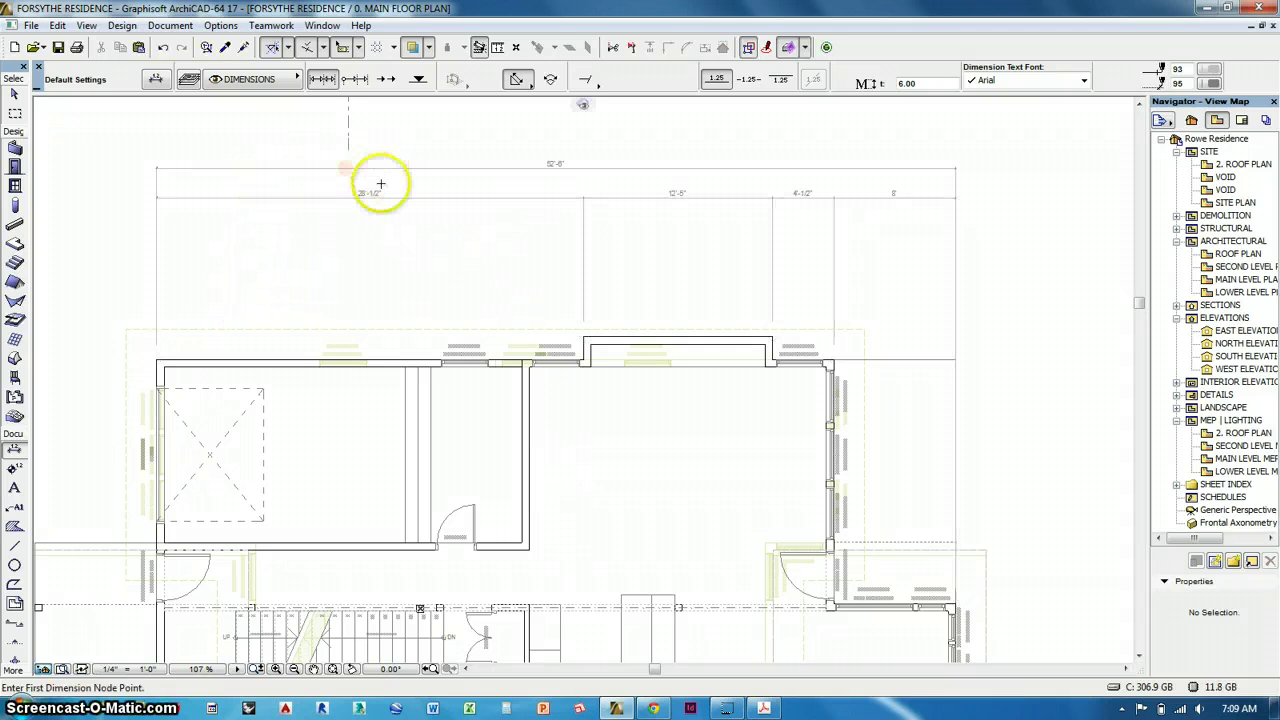
click(344, 168)
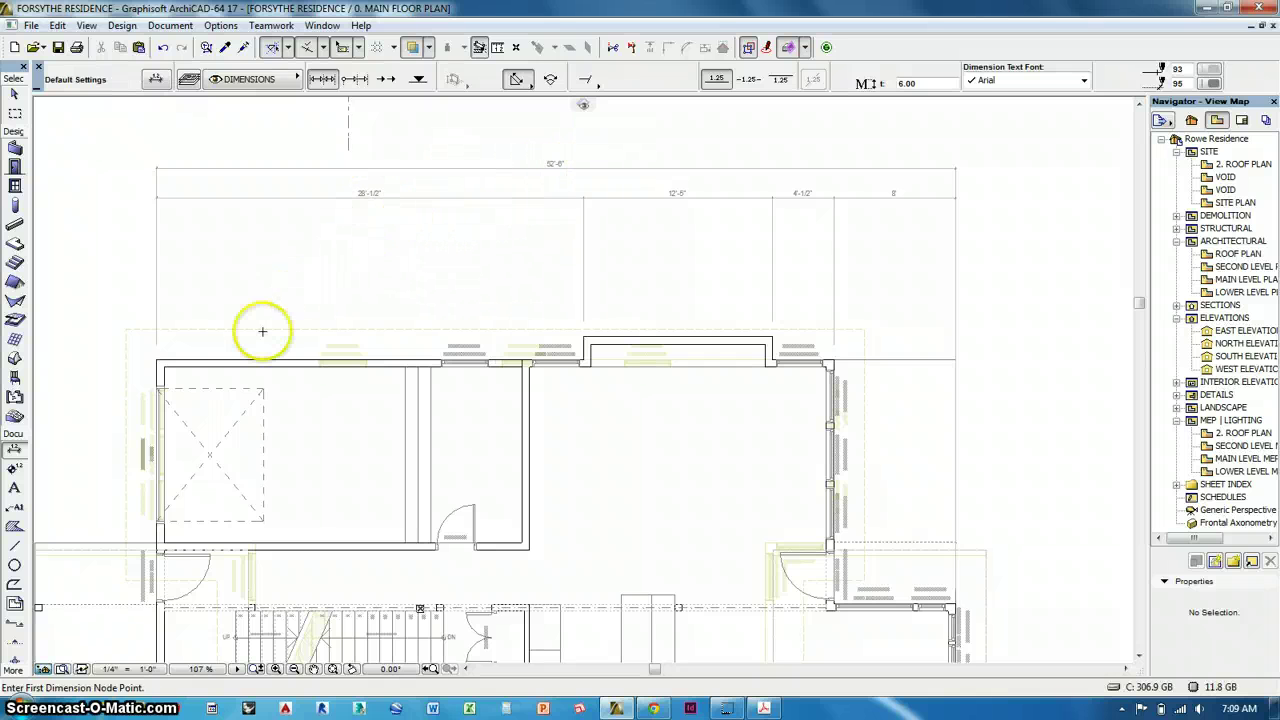
Start a third horizontal dimension string at the house's upper left outer corner and both edges of the first two upper-wall casement windows
click(157, 359)
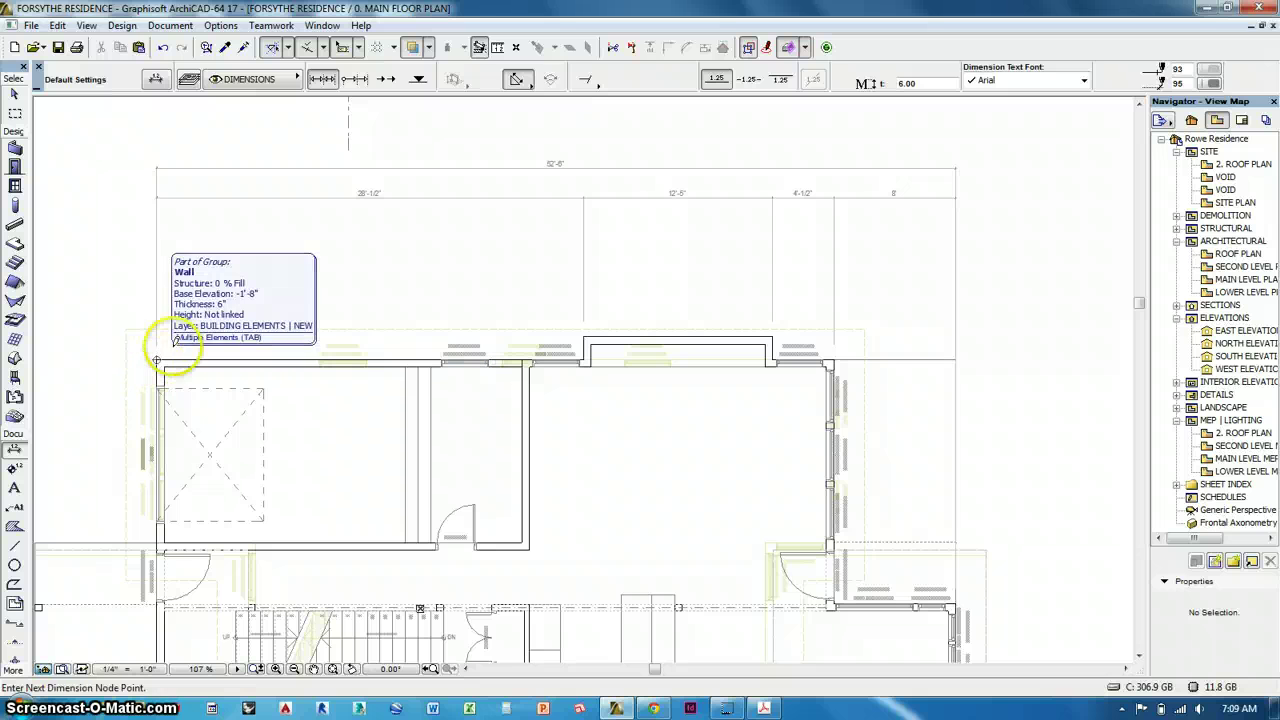
click(443, 354)
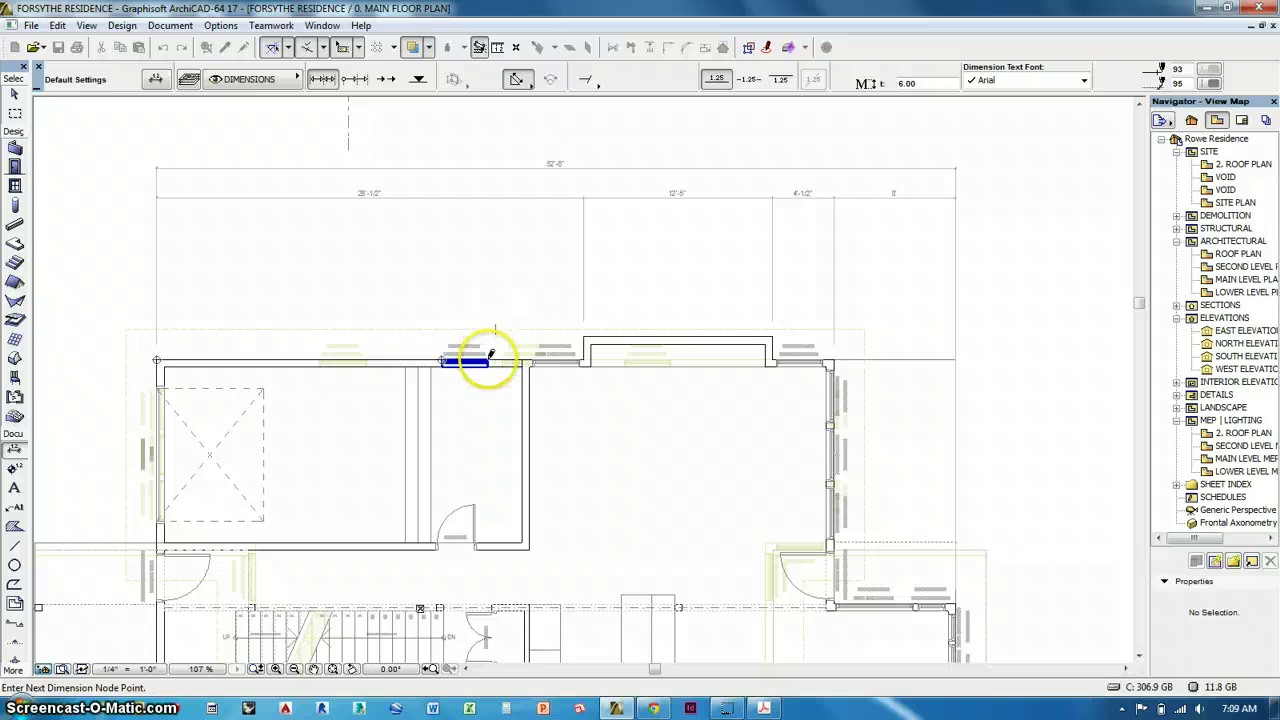
click(490, 356)
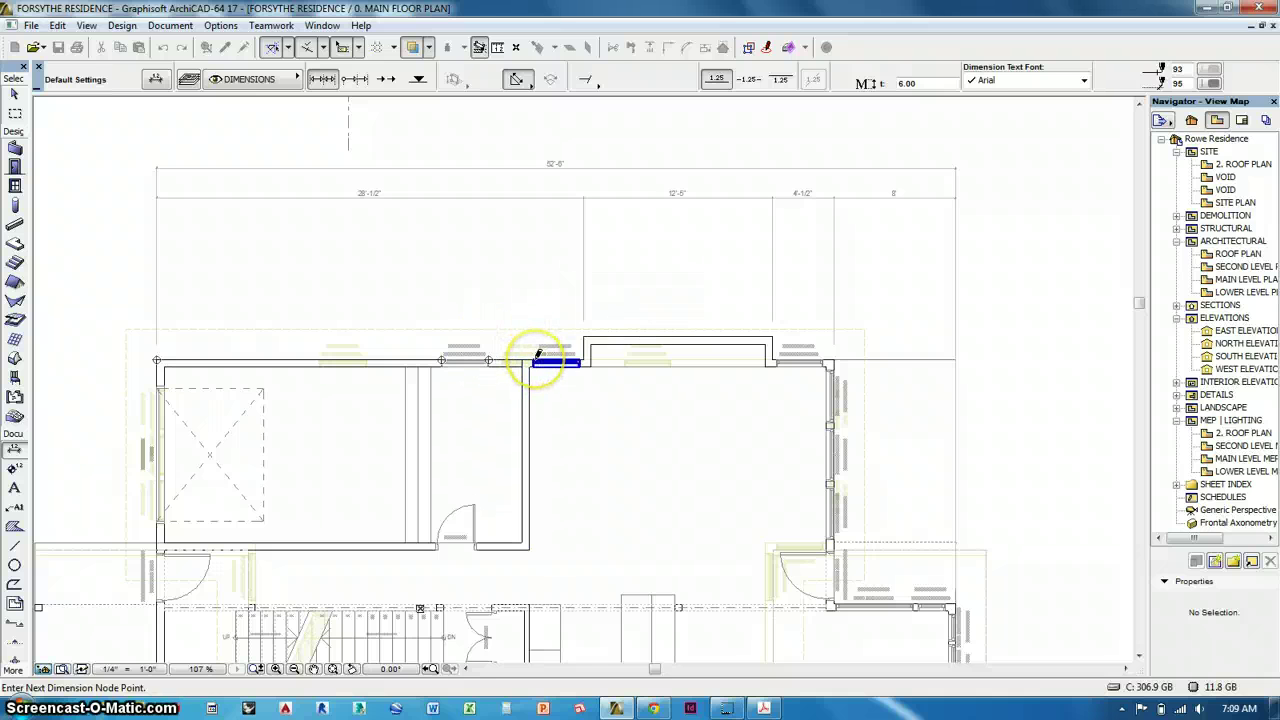
scroll(533, 352, up, 3)
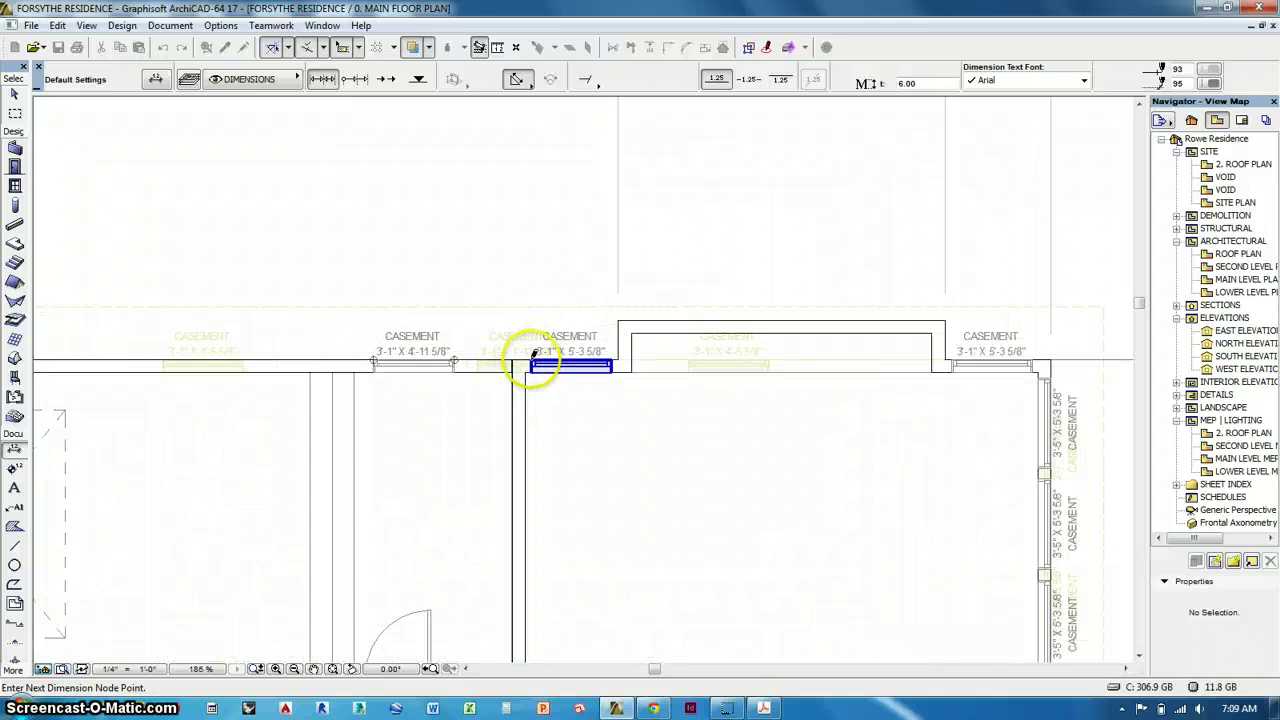
click(533, 352)
click(612, 352)
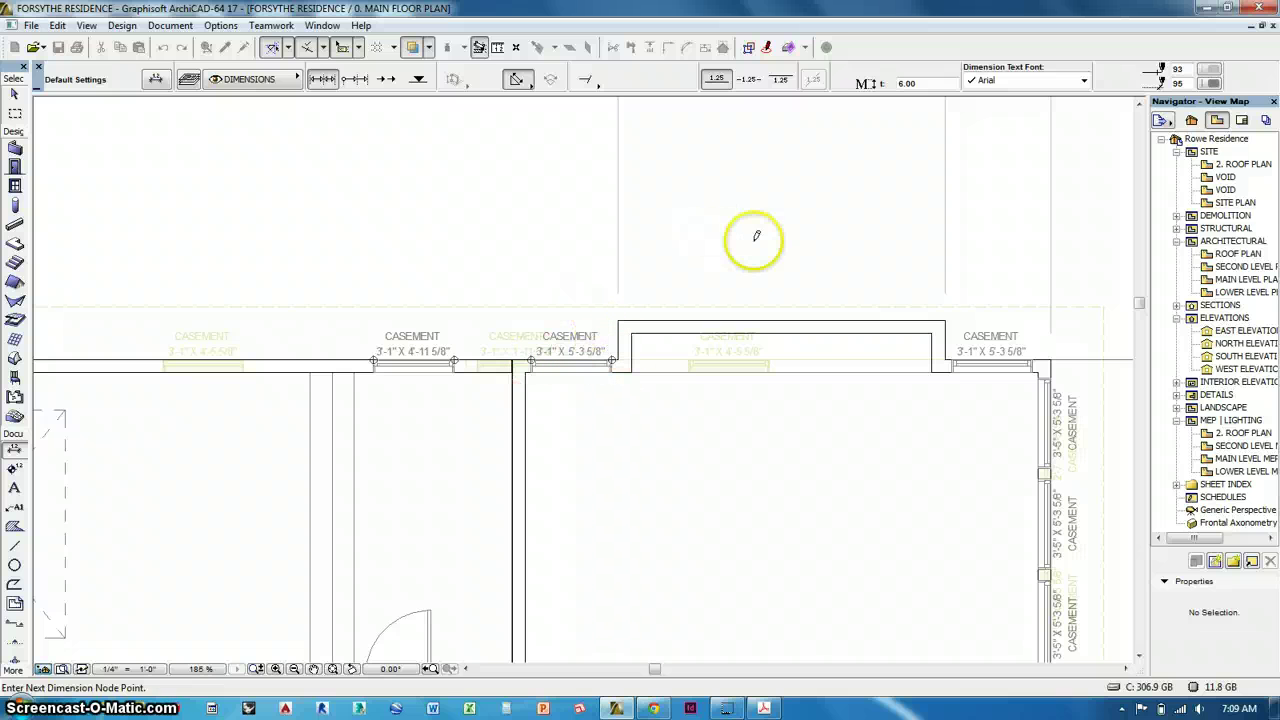
Continue the string through both bump-out corners, the last window's edges and the upper right corner, and place it just below the second string
click(620, 315)
click(946, 322)
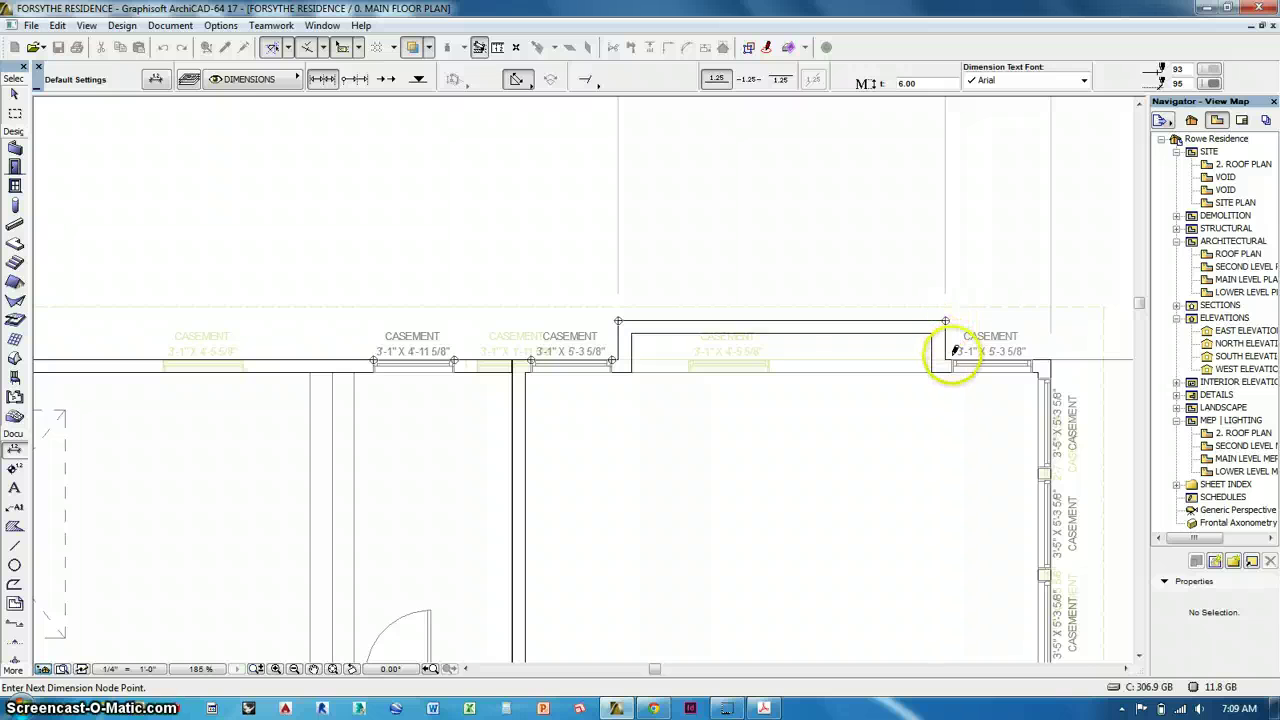
click(954, 358)
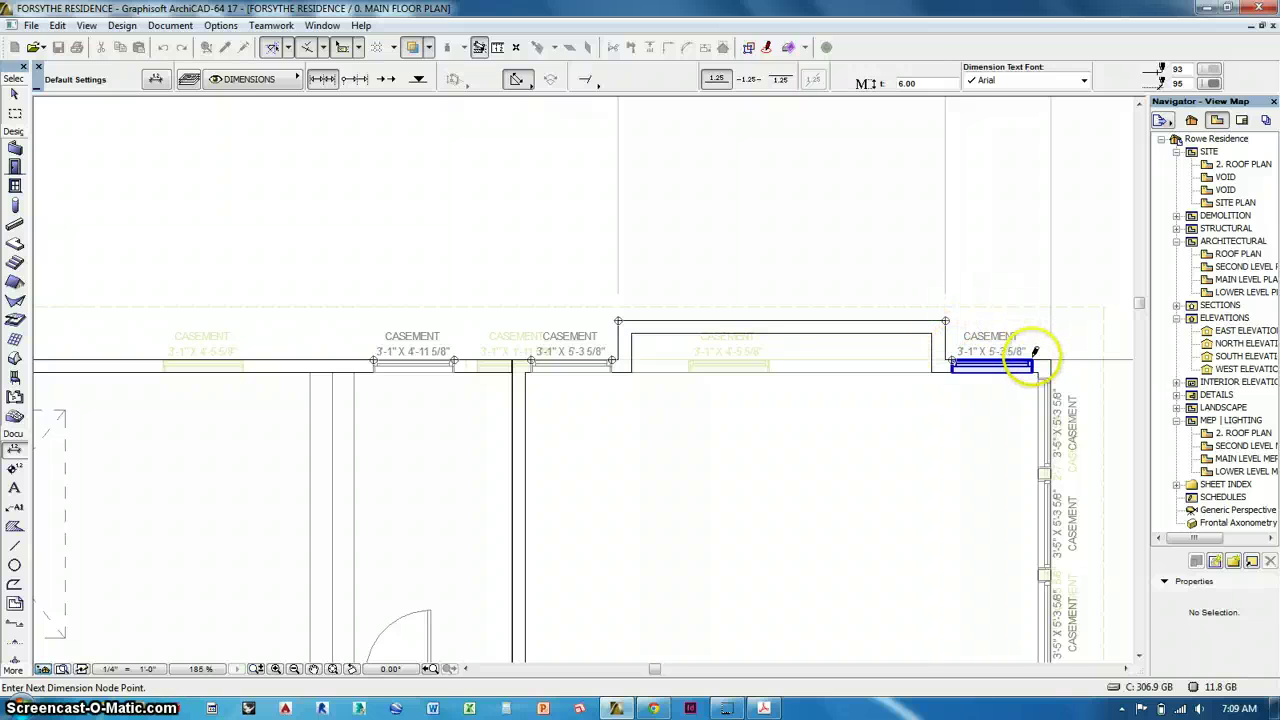
click(1035, 354)
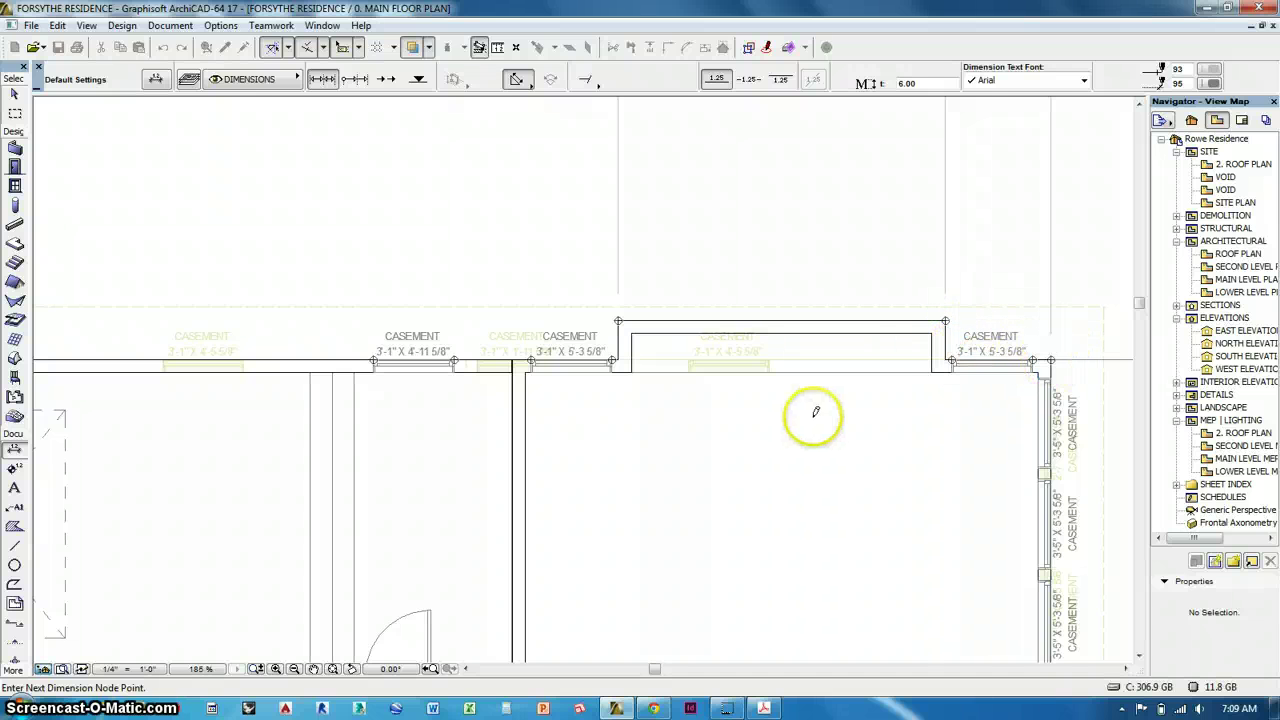
scroll(848, 533, down, 1)
scroll(846, 536, down, 1)
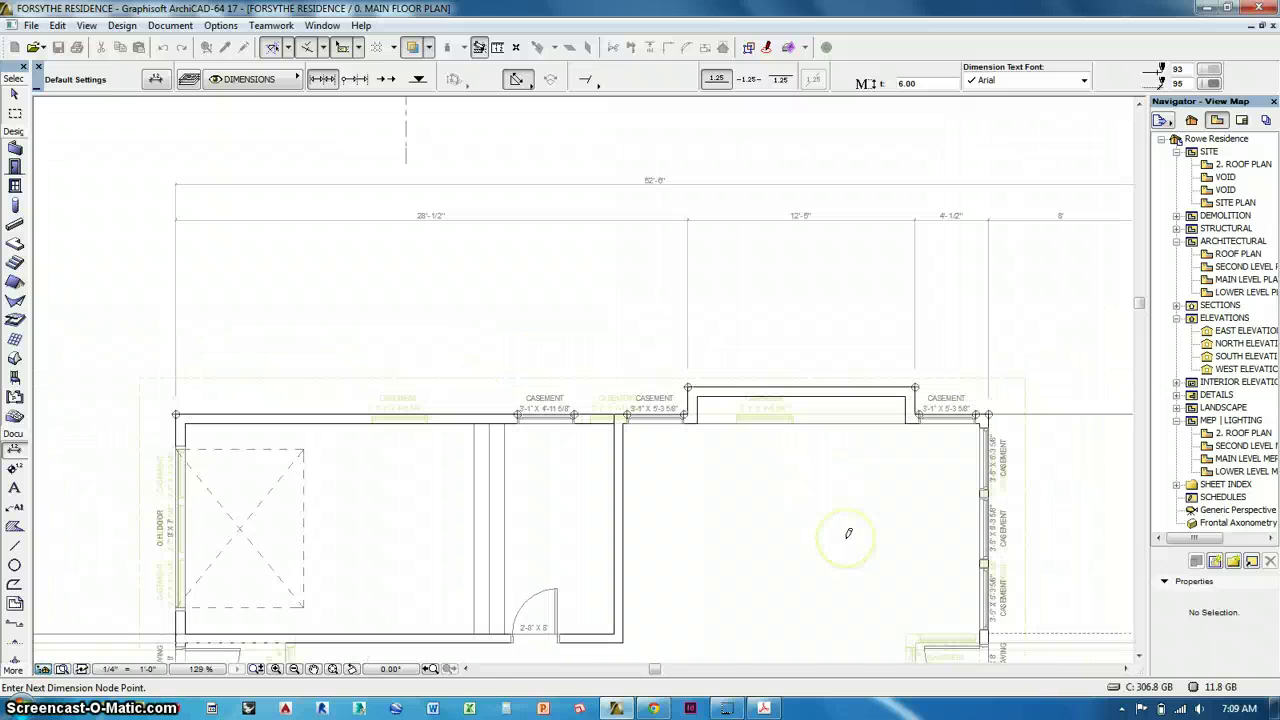
click(964, 413)
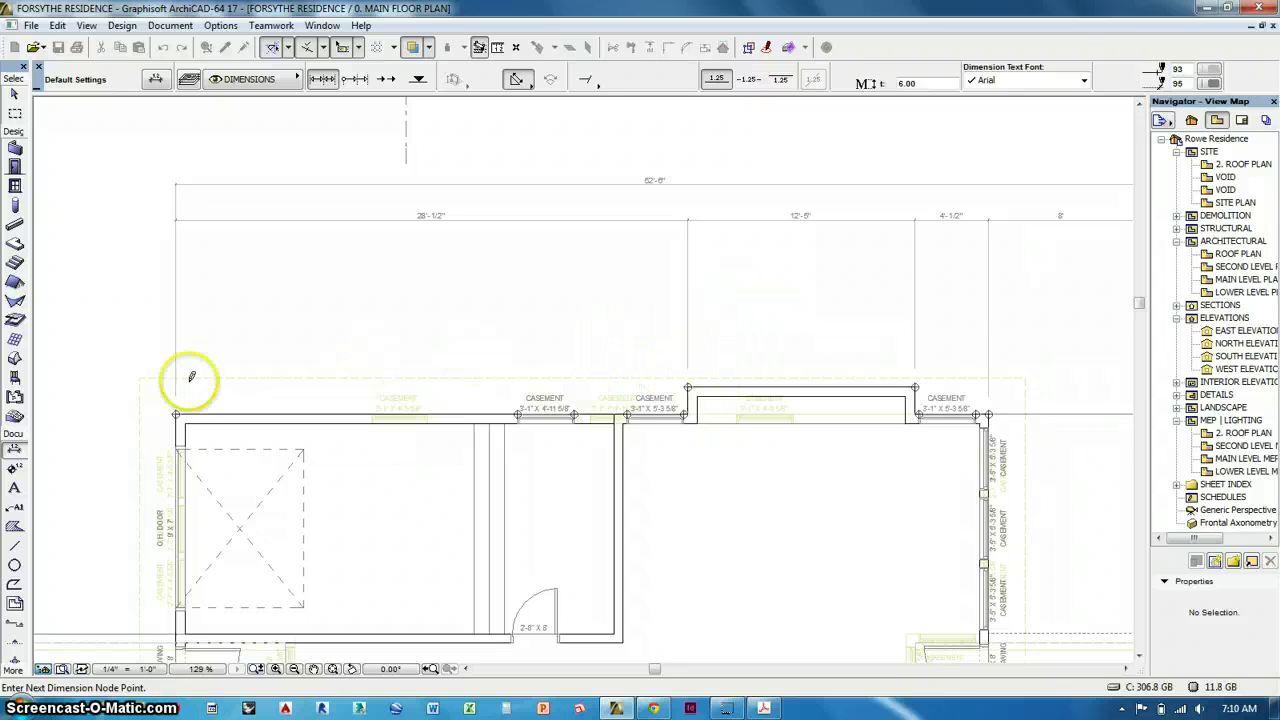
double_click(822, 256)
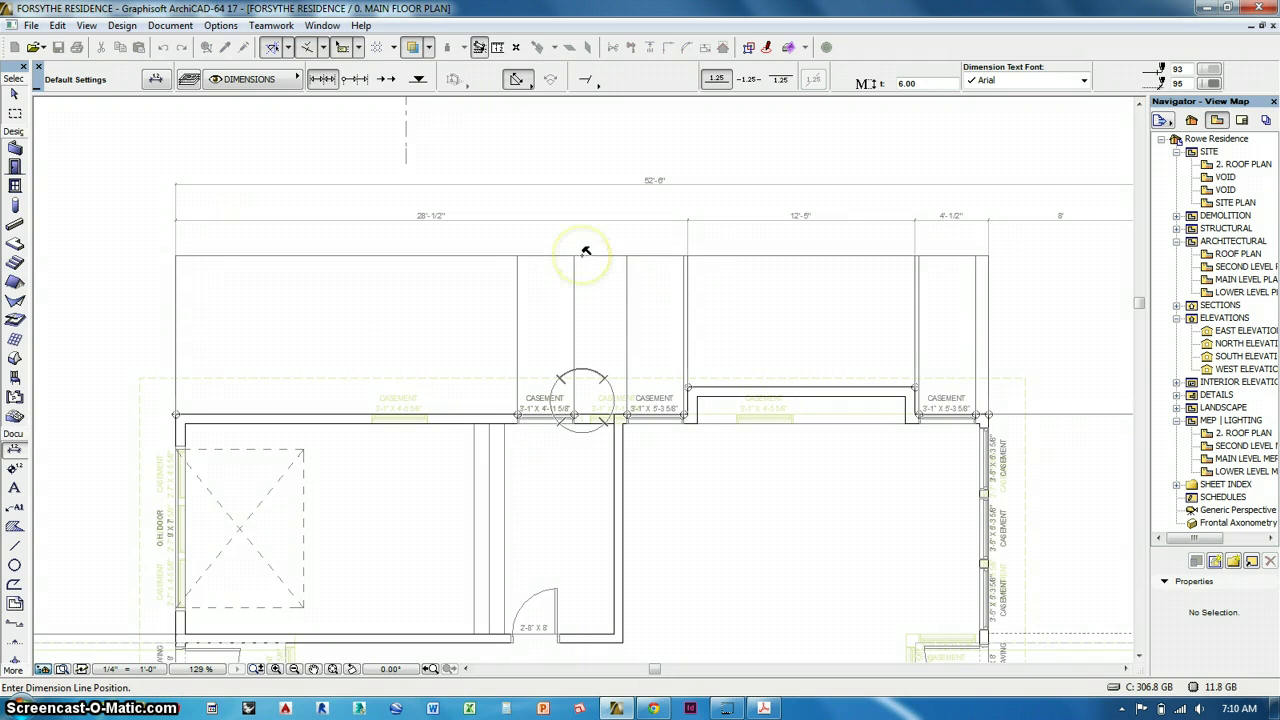
click(584, 251)
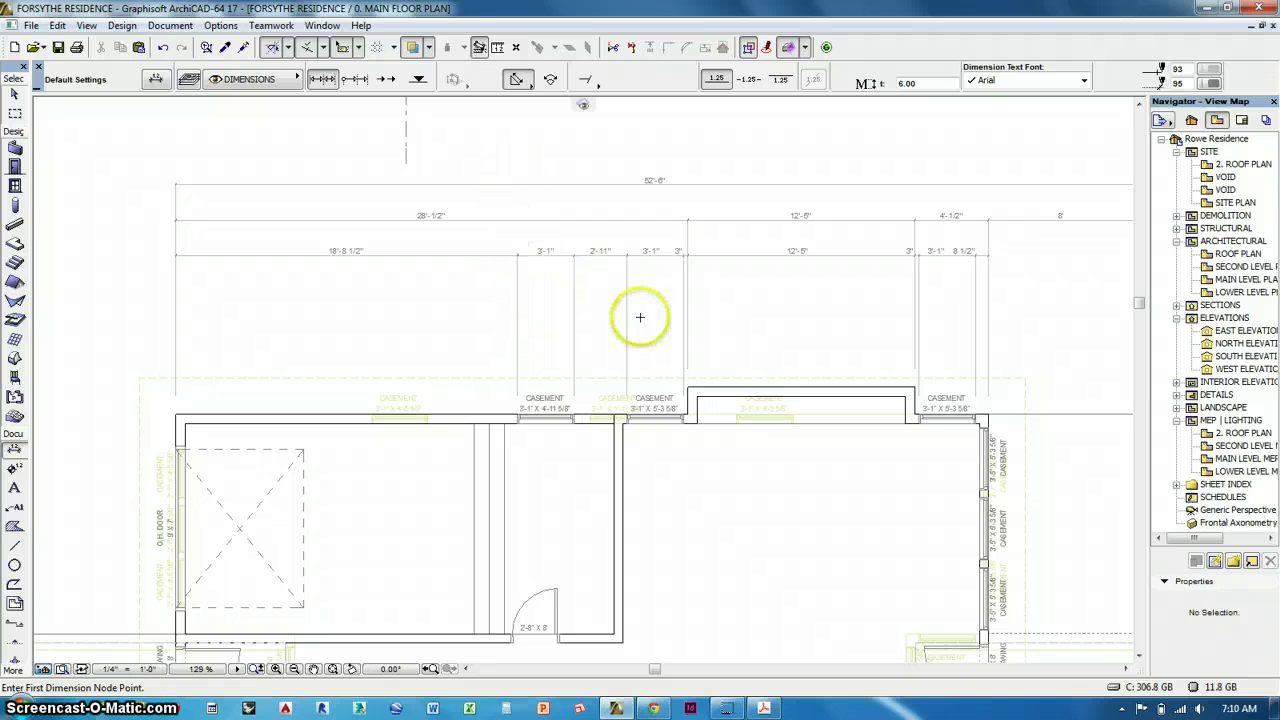
Turn on Display the Height of Openings for the new window dimension string
middle_drag(778, 334, 711, 317)
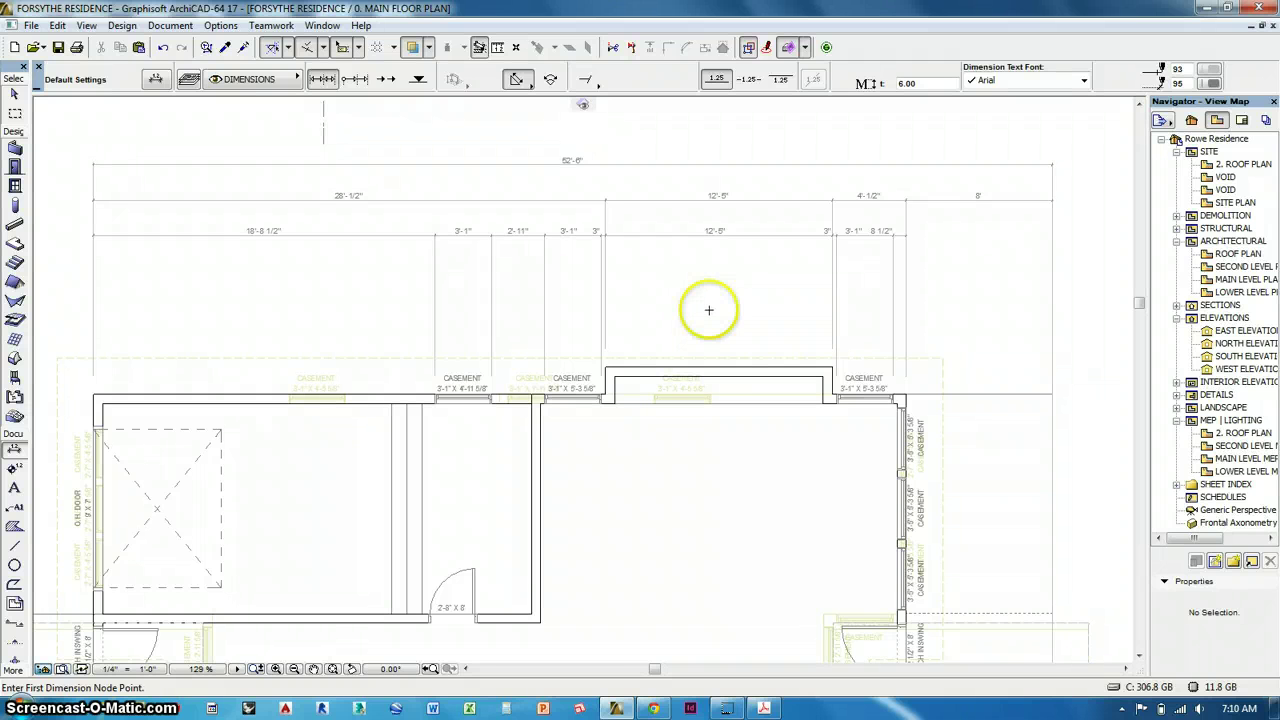
scroll(497, 266, up, 2)
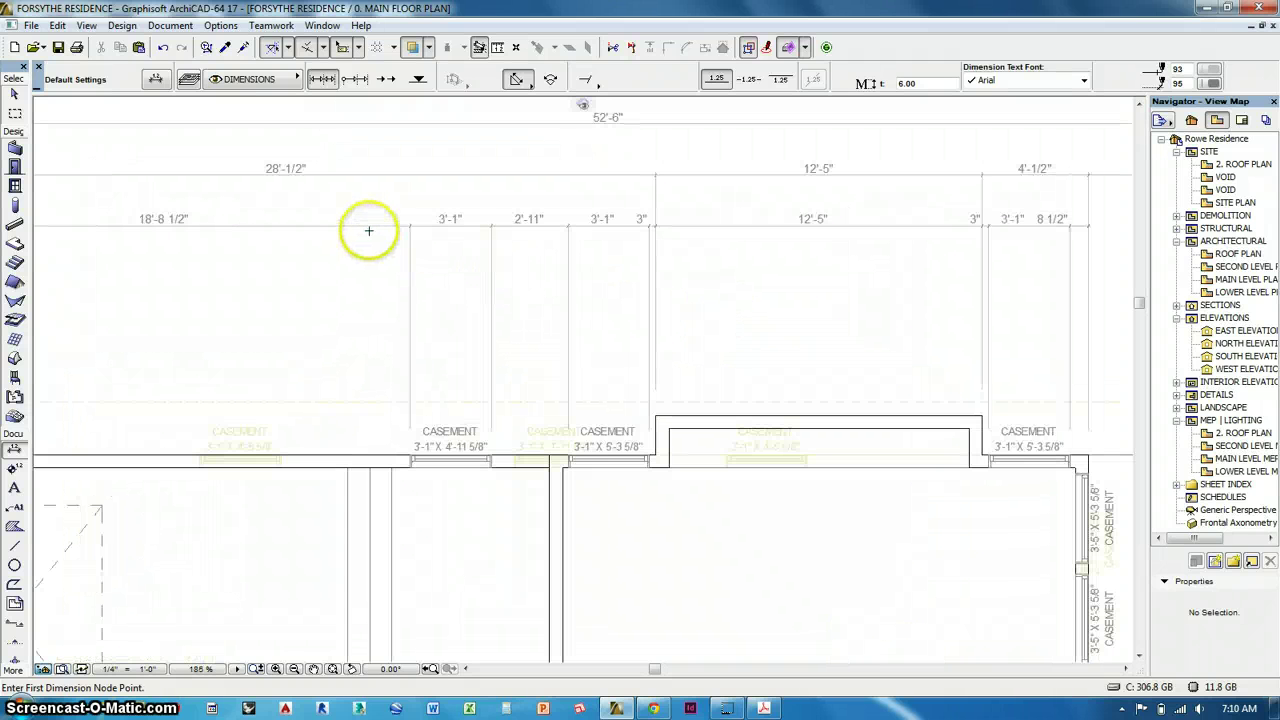
shift+click(371, 228)
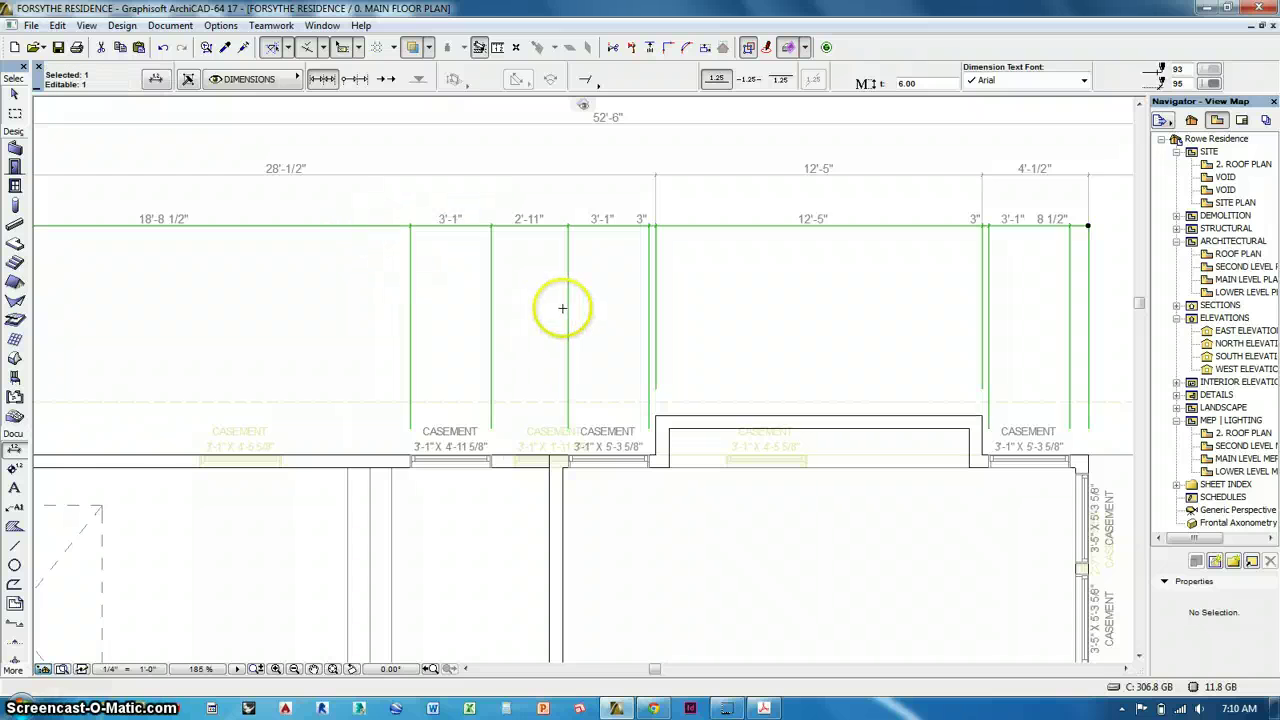
scroll(562, 308, down, 1)
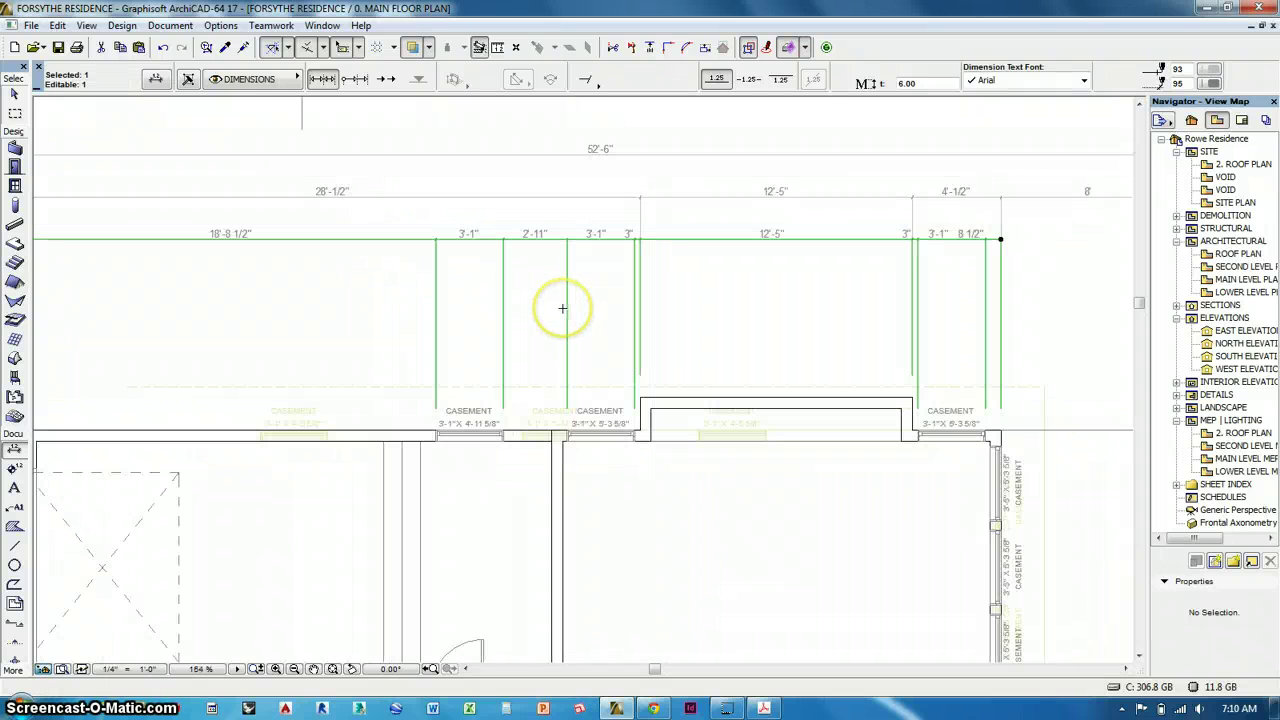
click(157, 80)
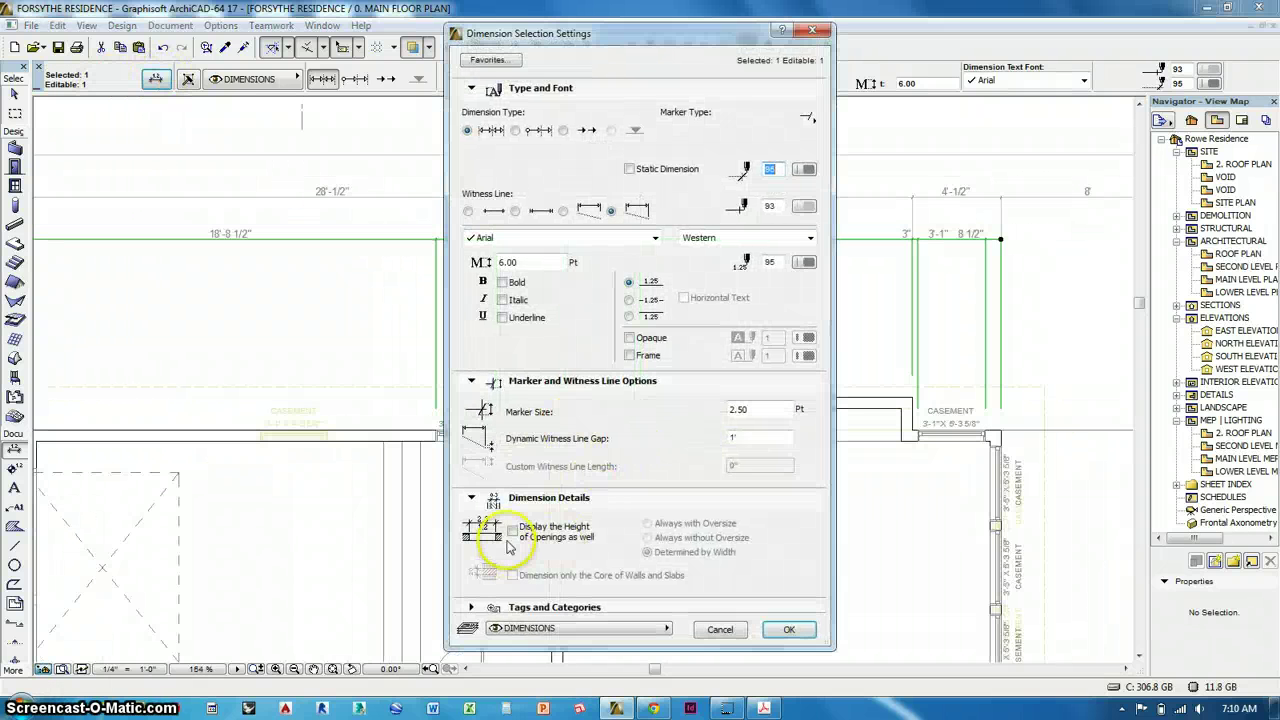
click(512, 531)
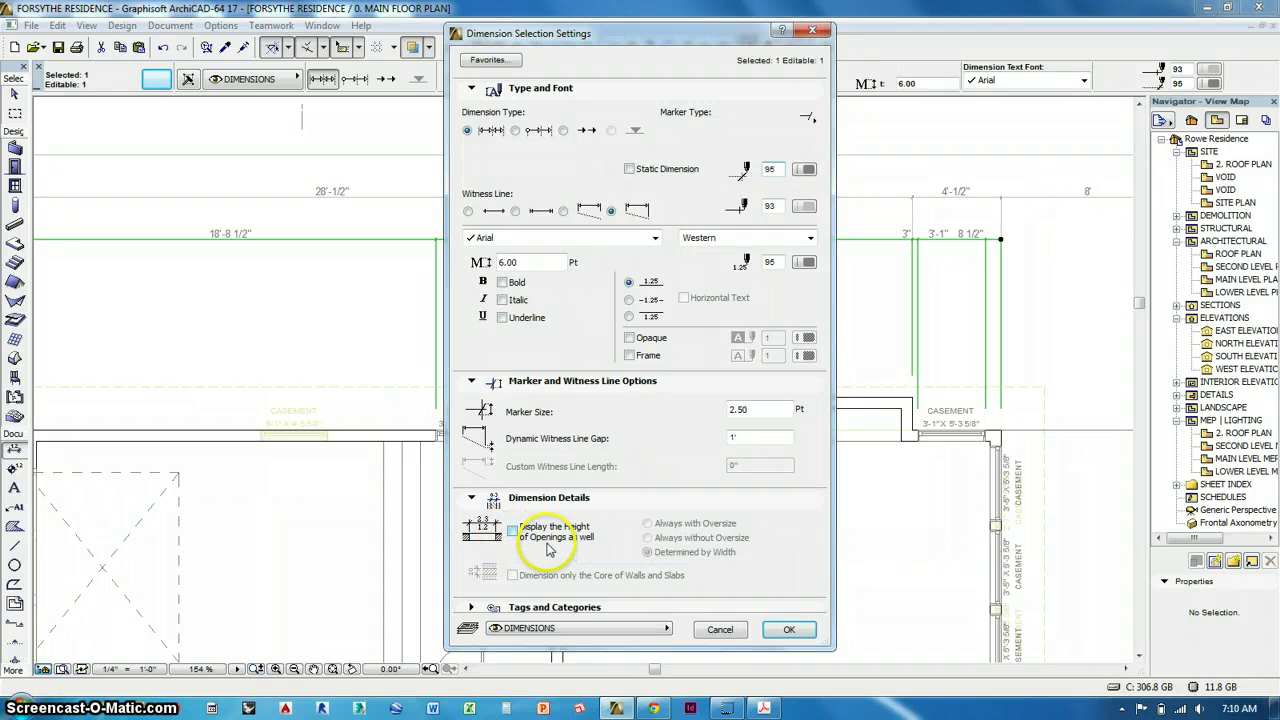
click(785, 629)
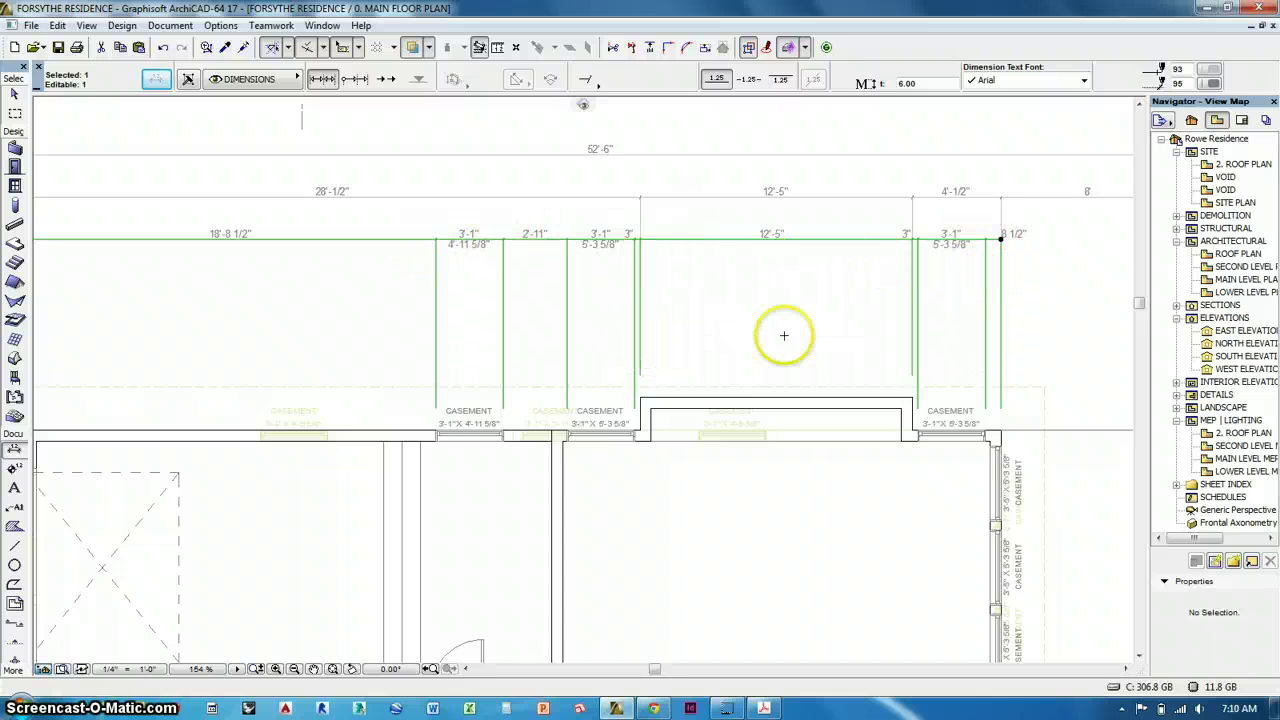
Try to insert a point at the inner corner where the right wing's wall begins into the selected window dimension string
middle_drag(777, 334, 589, 189)
middle_drag(664, 331, 273, 272)
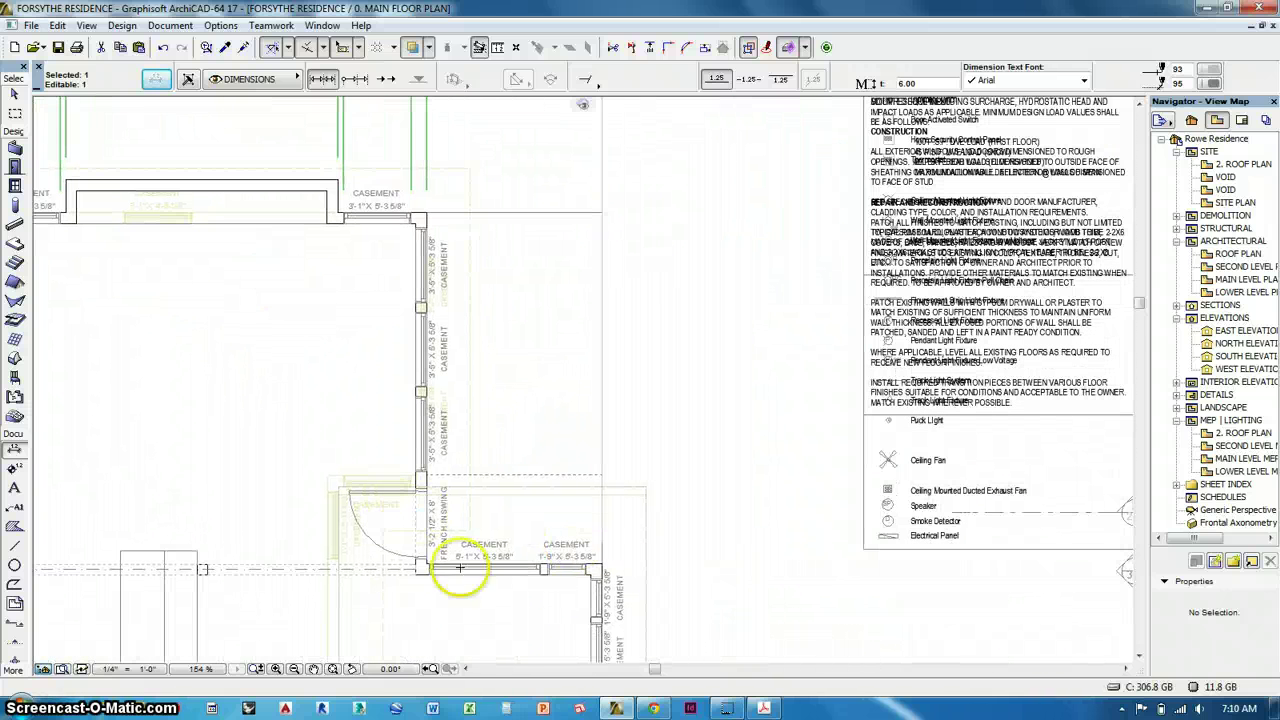
middle_drag(591, 354, 642, 489)
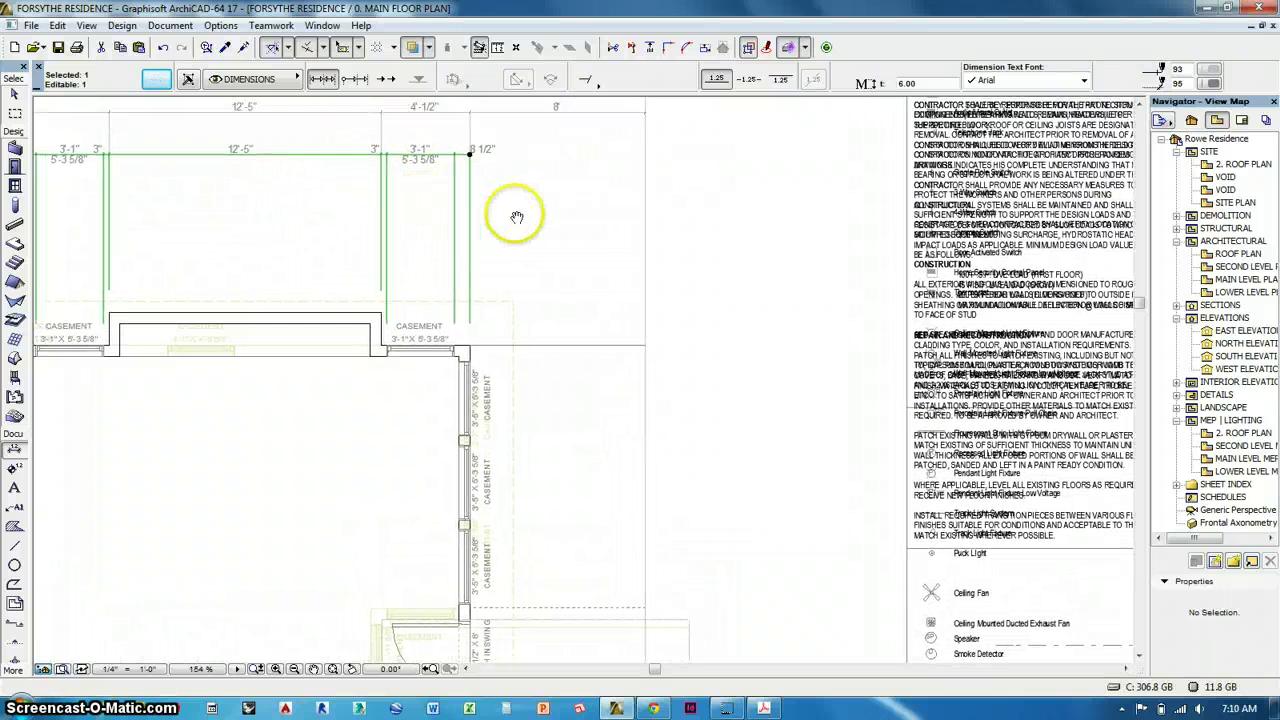
click(14, 449)
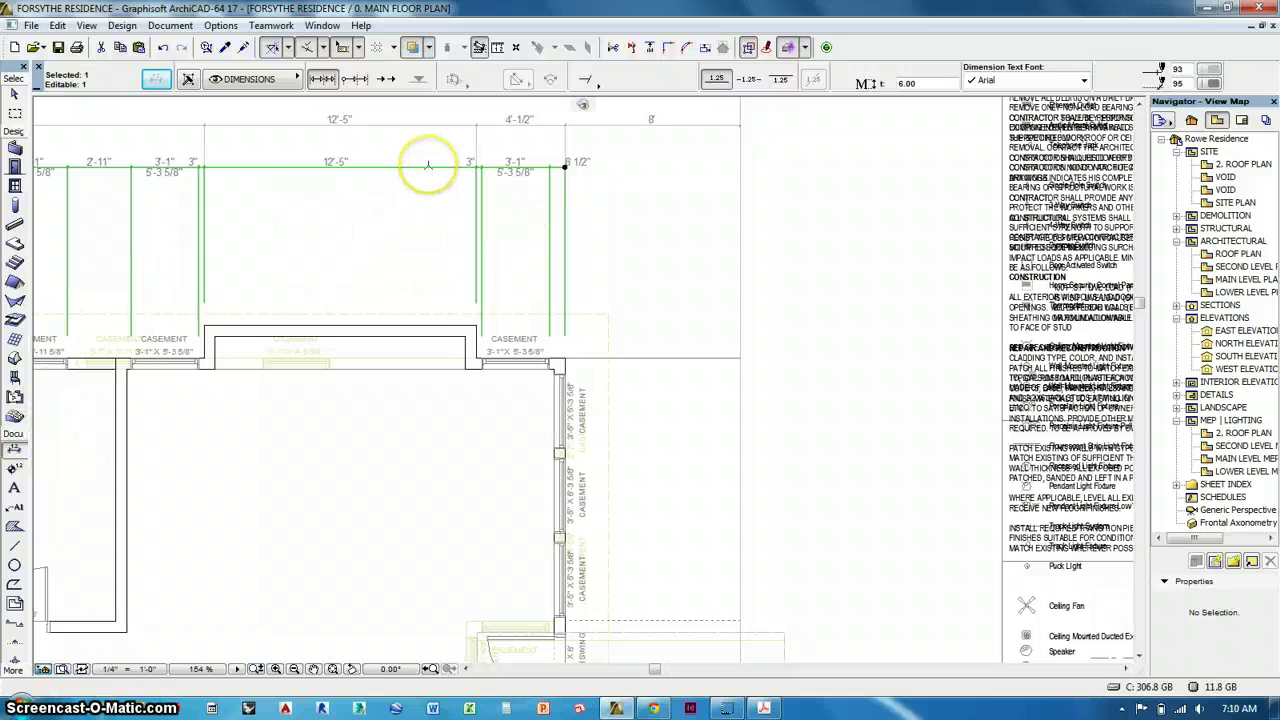
click(428, 165)
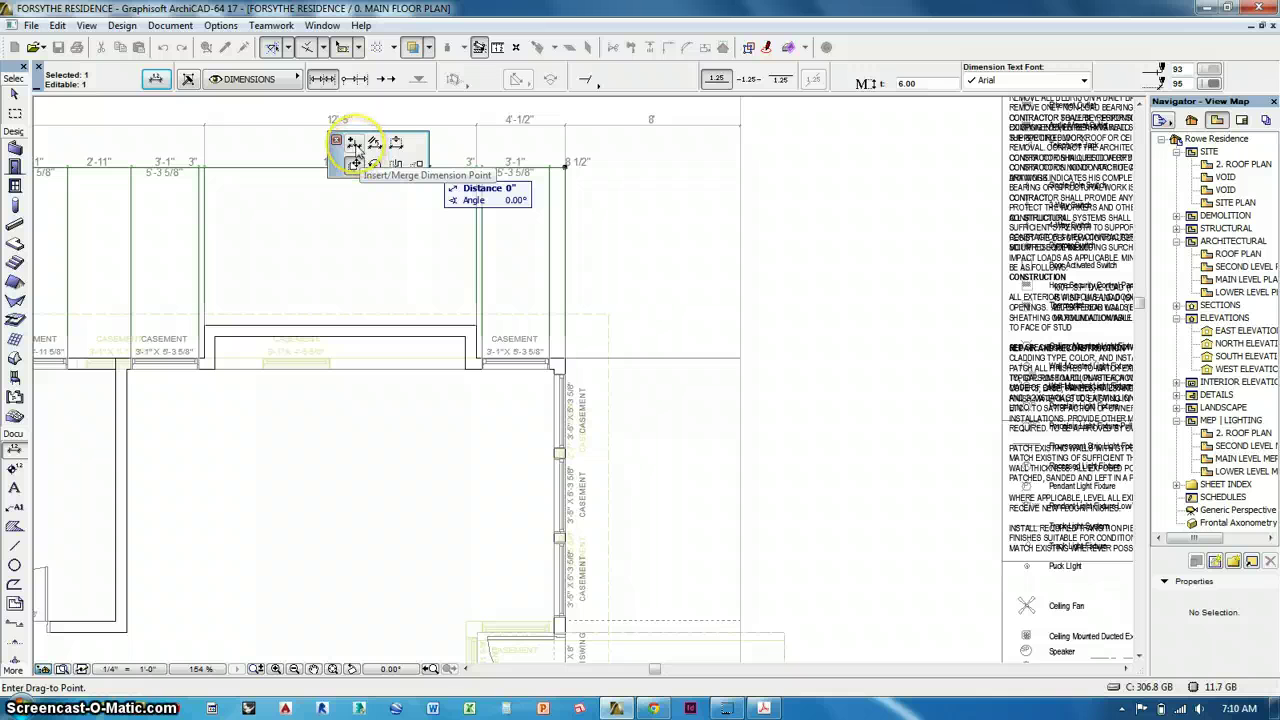
click(356, 148)
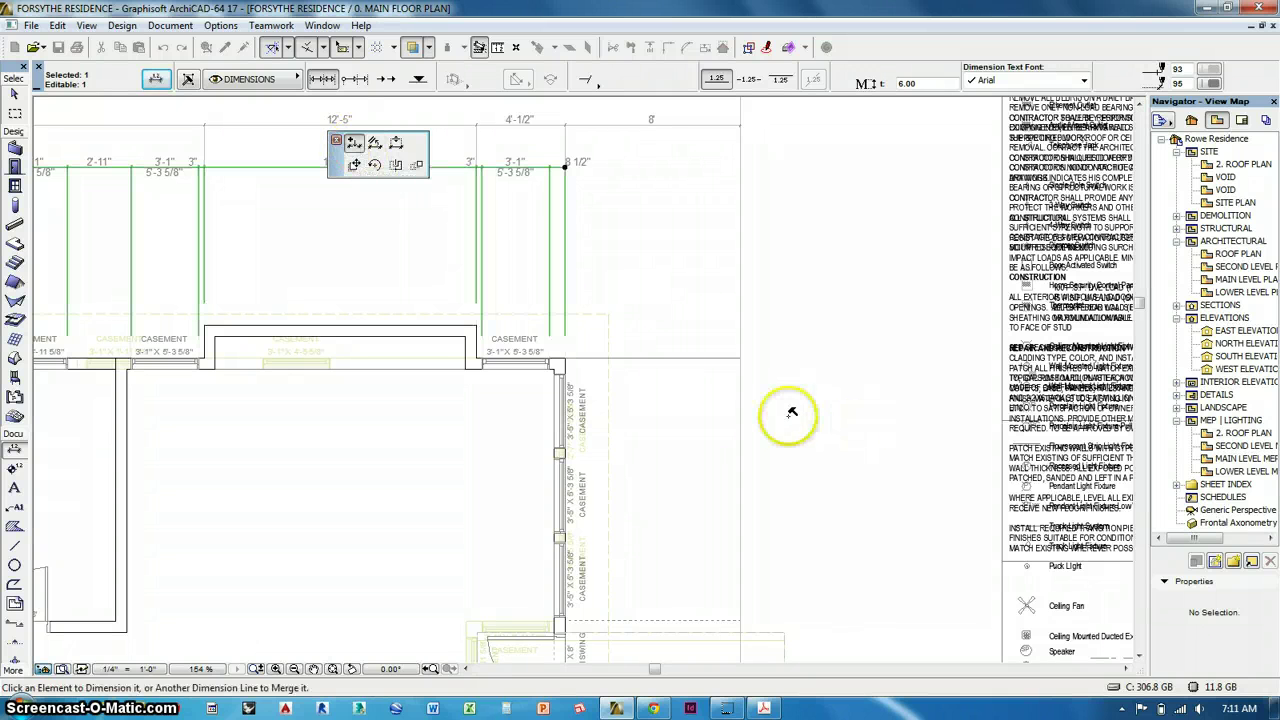
scroll(823, 277, down, 3)
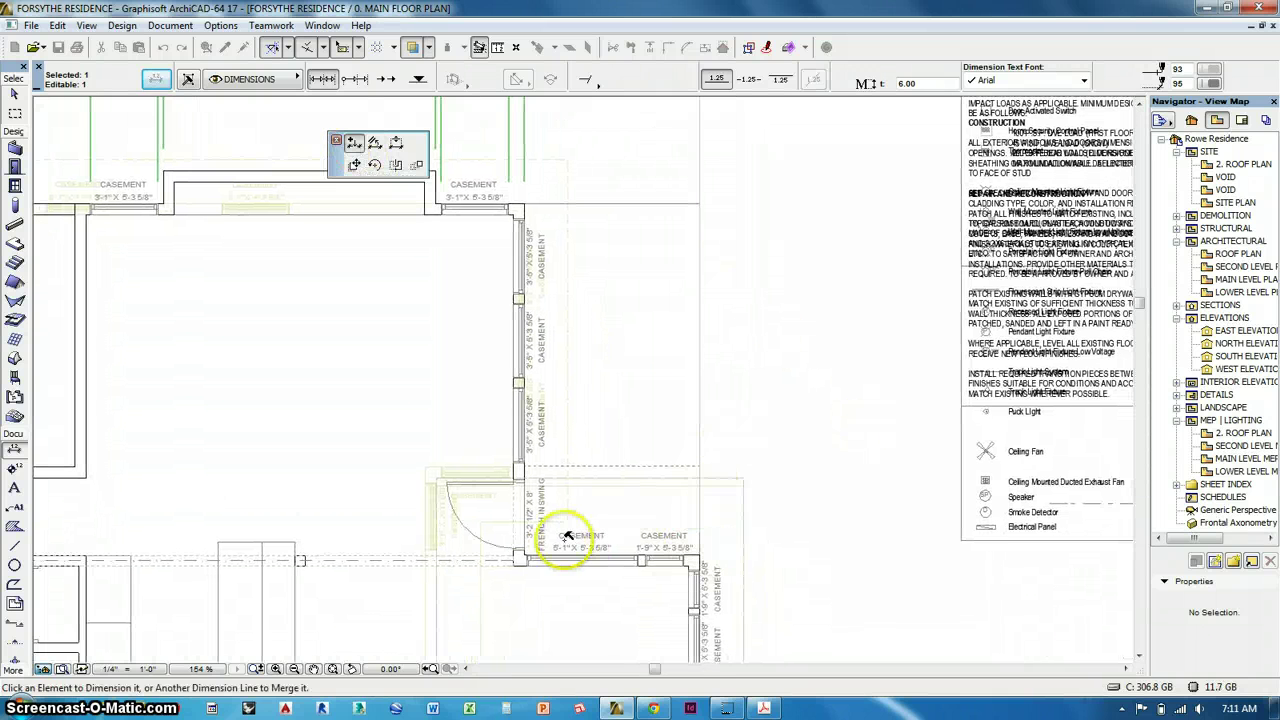
scroll(520, 557, up, 2)
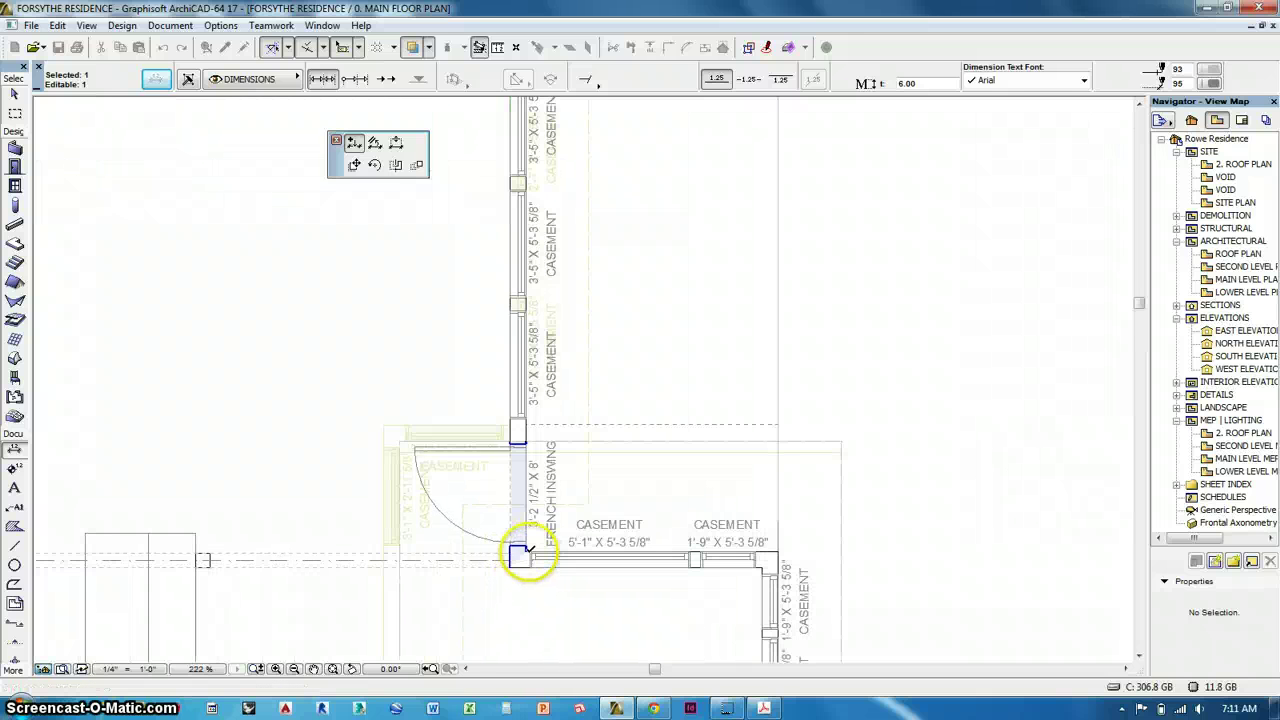
click(529, 555)
middle_drag(572, 425, 557, 547)
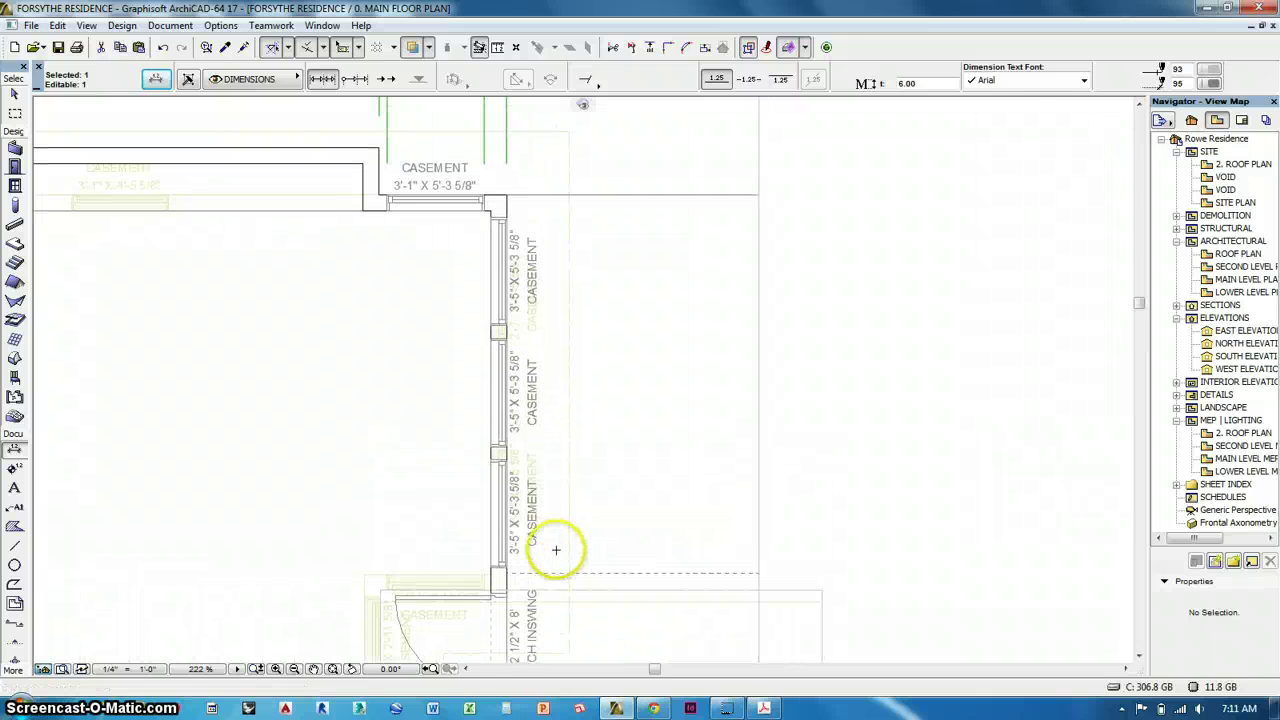
scroll(556, 549, down, 3)
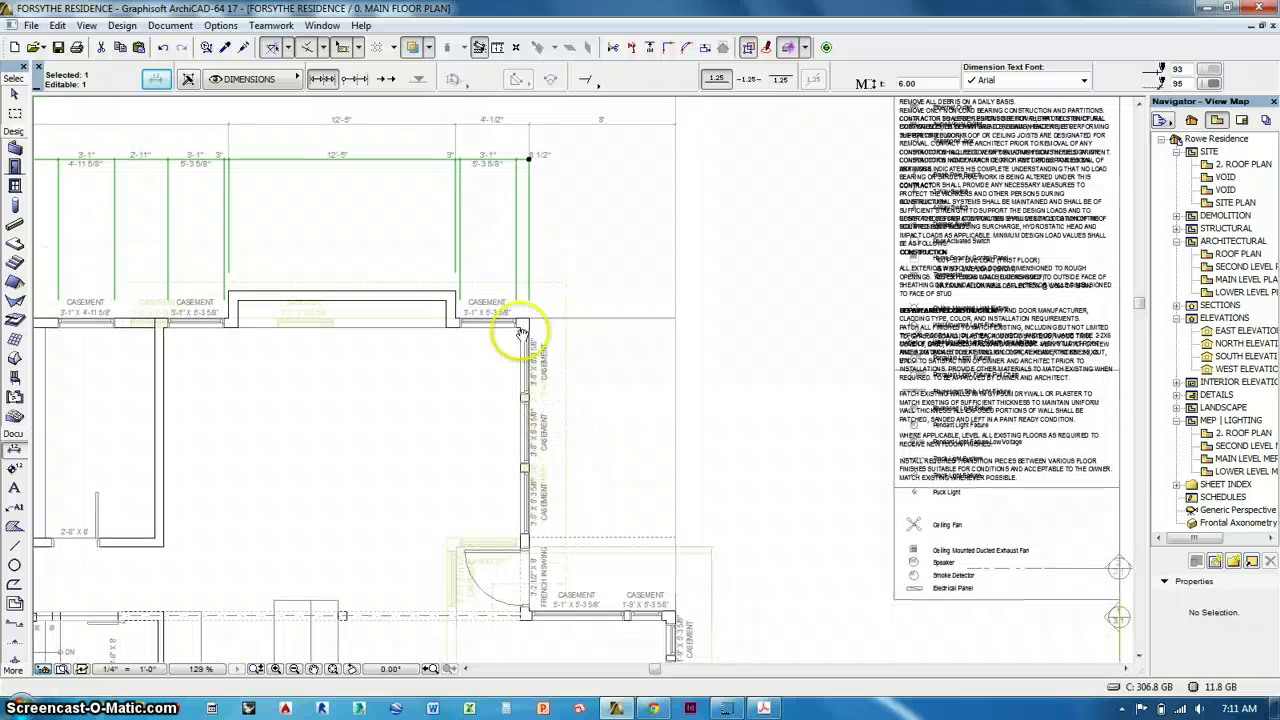
click(424, 166)
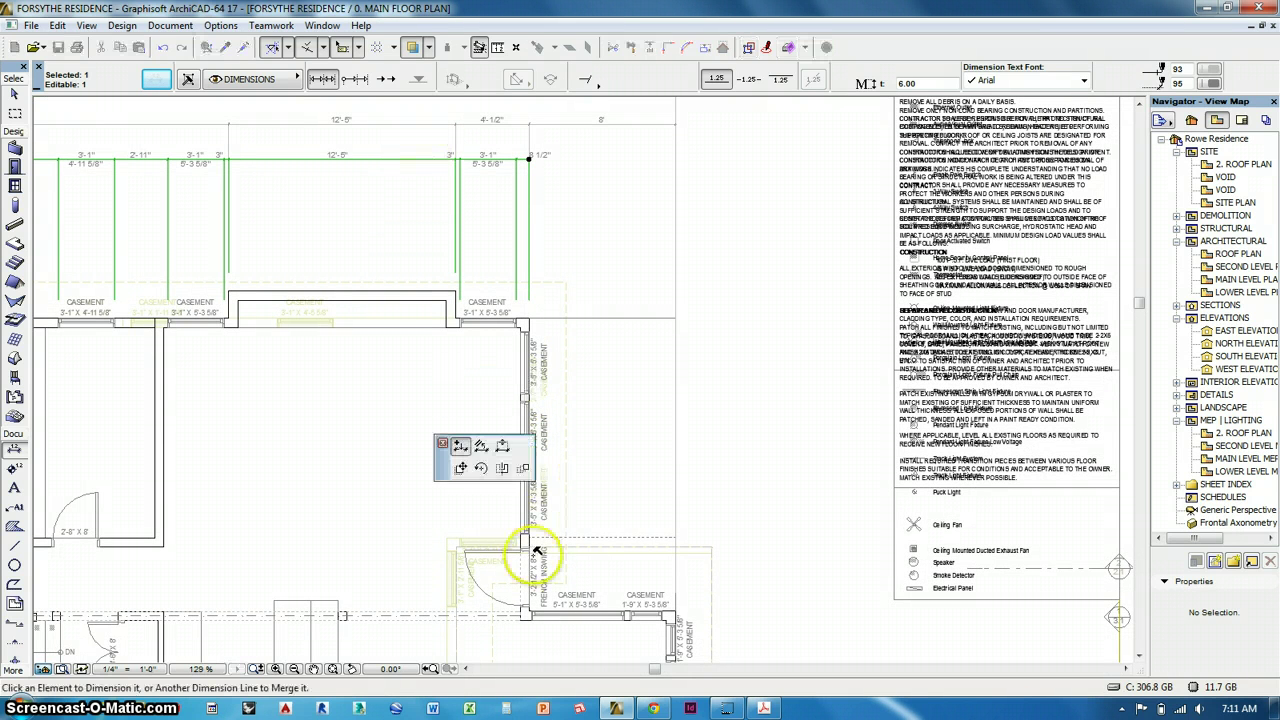
click(534, 608)
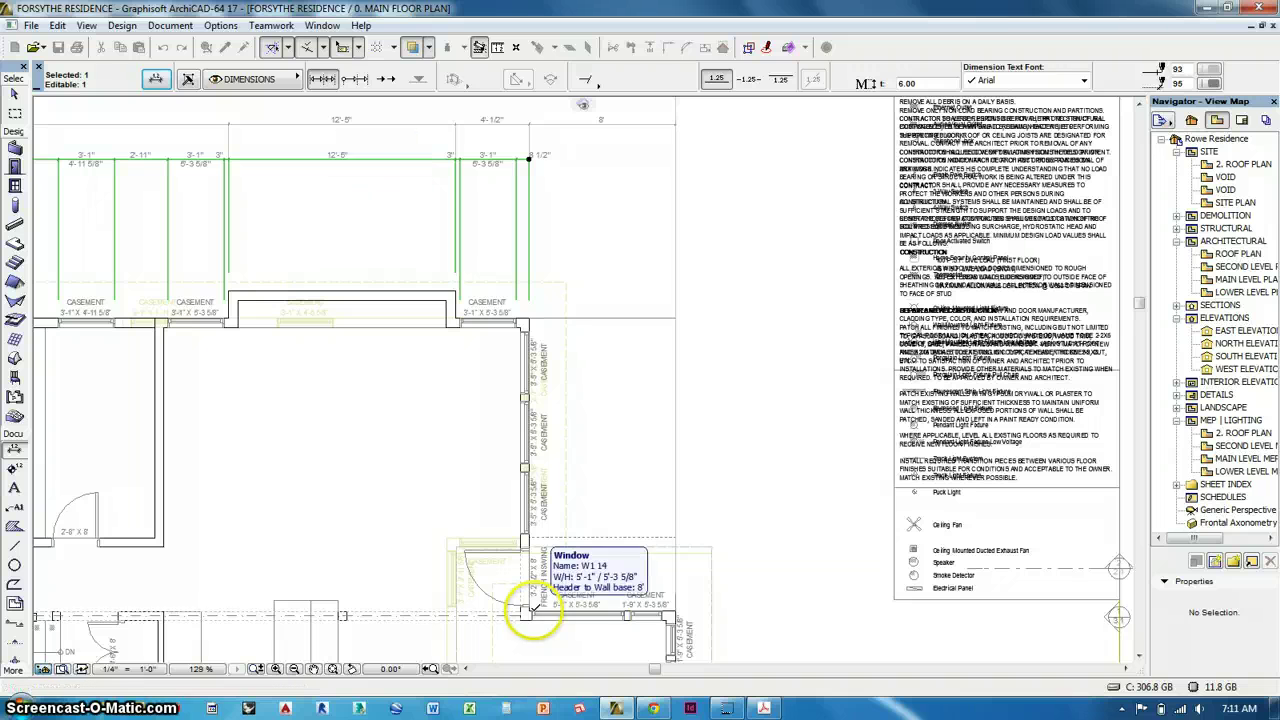
Insert both edges of the right wing's 5'-1" casement window as points in the window dimension string
click(423, 158)
scroll(537, 590, up, 5)
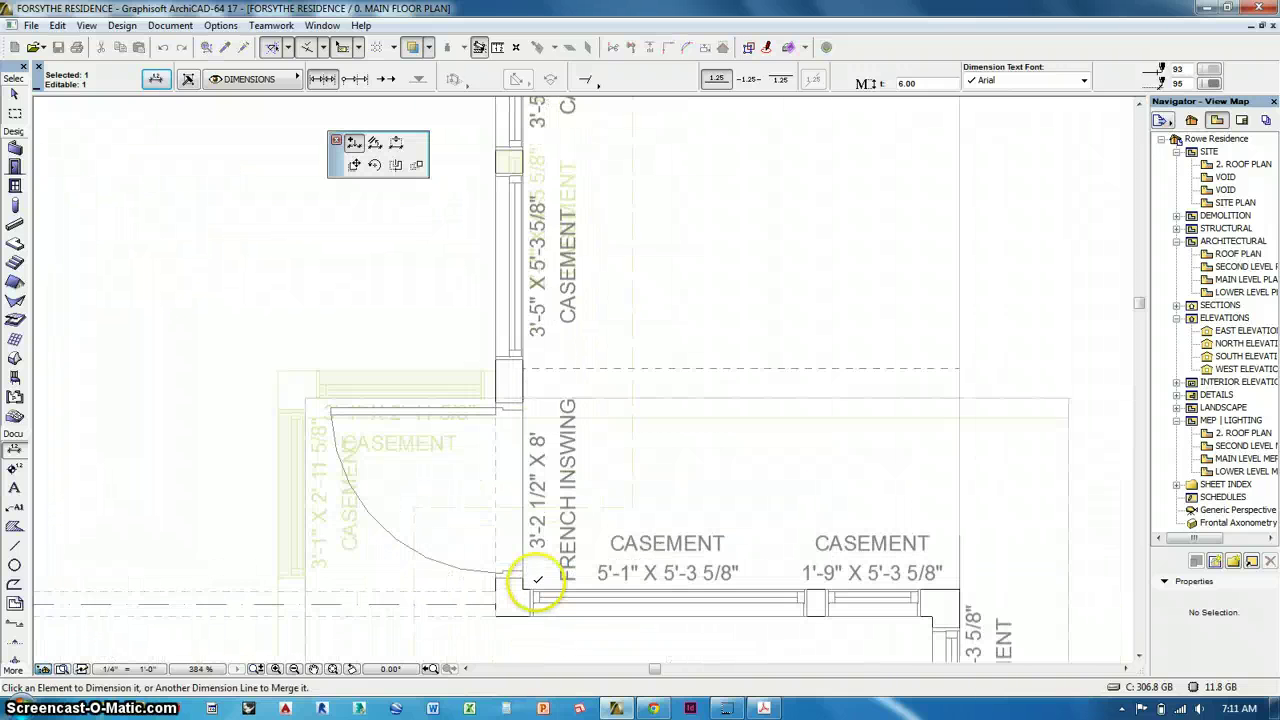
click(530, 590)
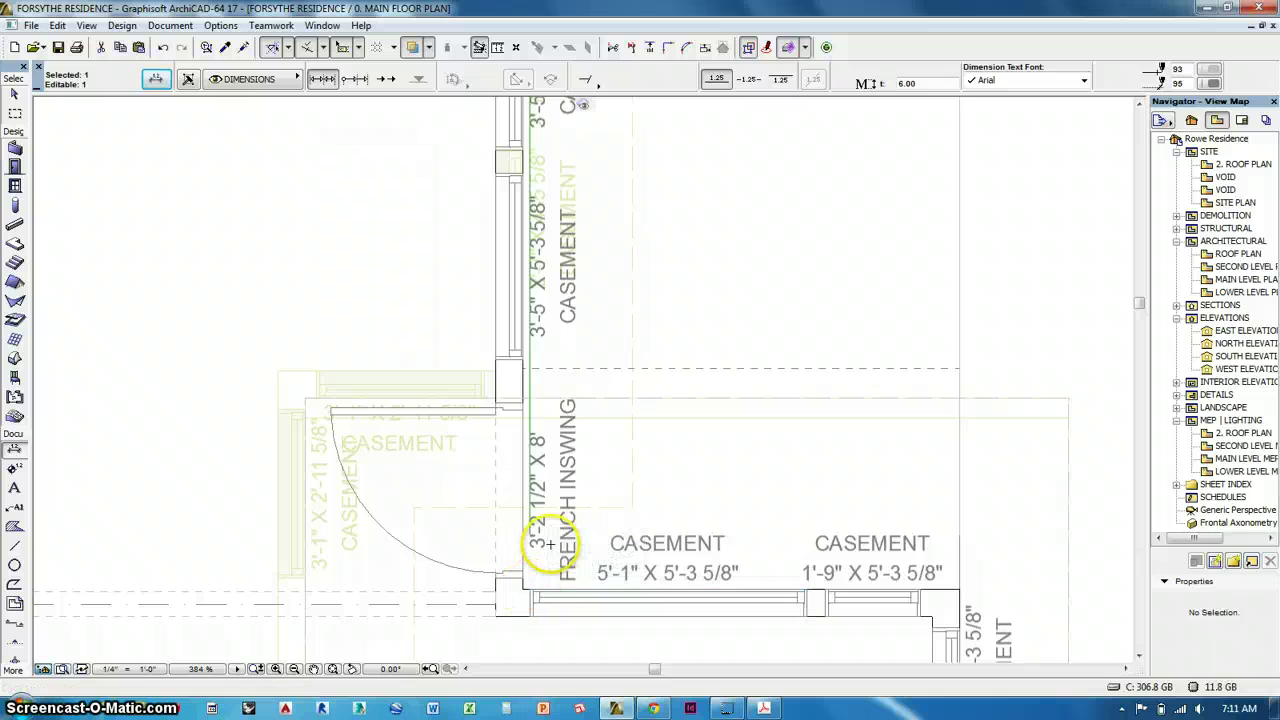
scroll(533, 588, down, 3)
scroll(553, 540, down, 3)
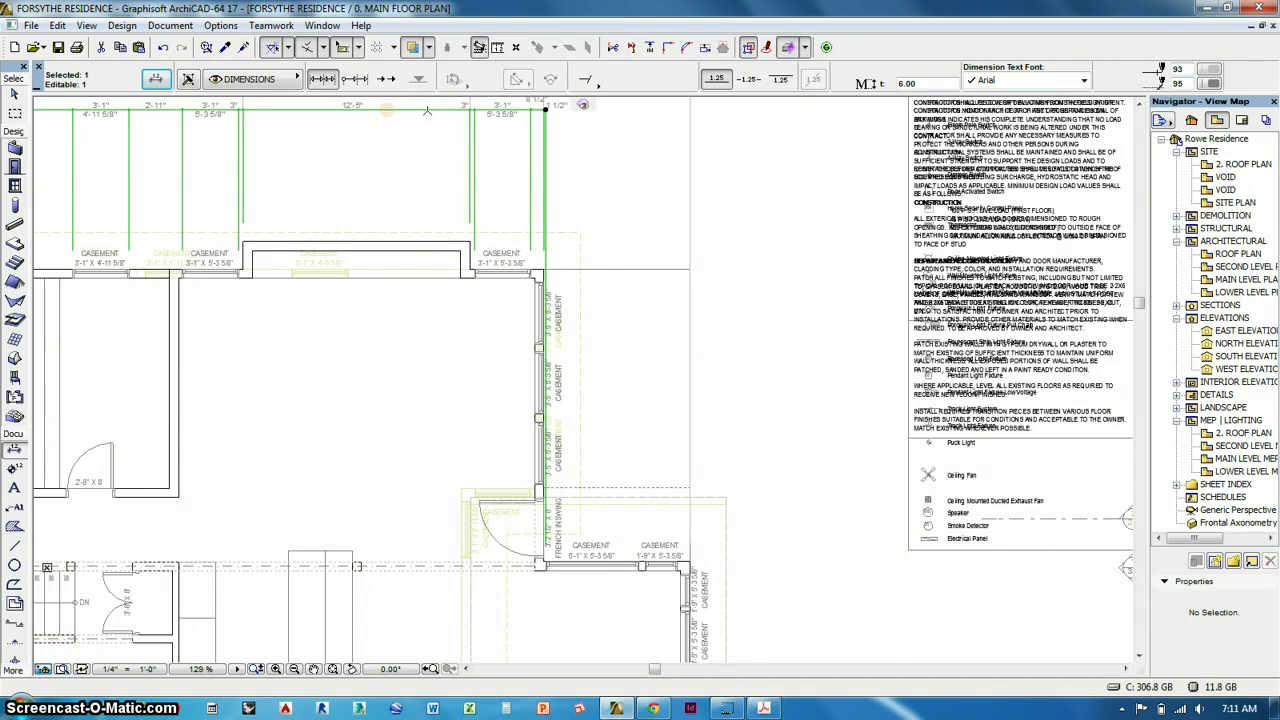
click(427, 110)
click(637, 566)
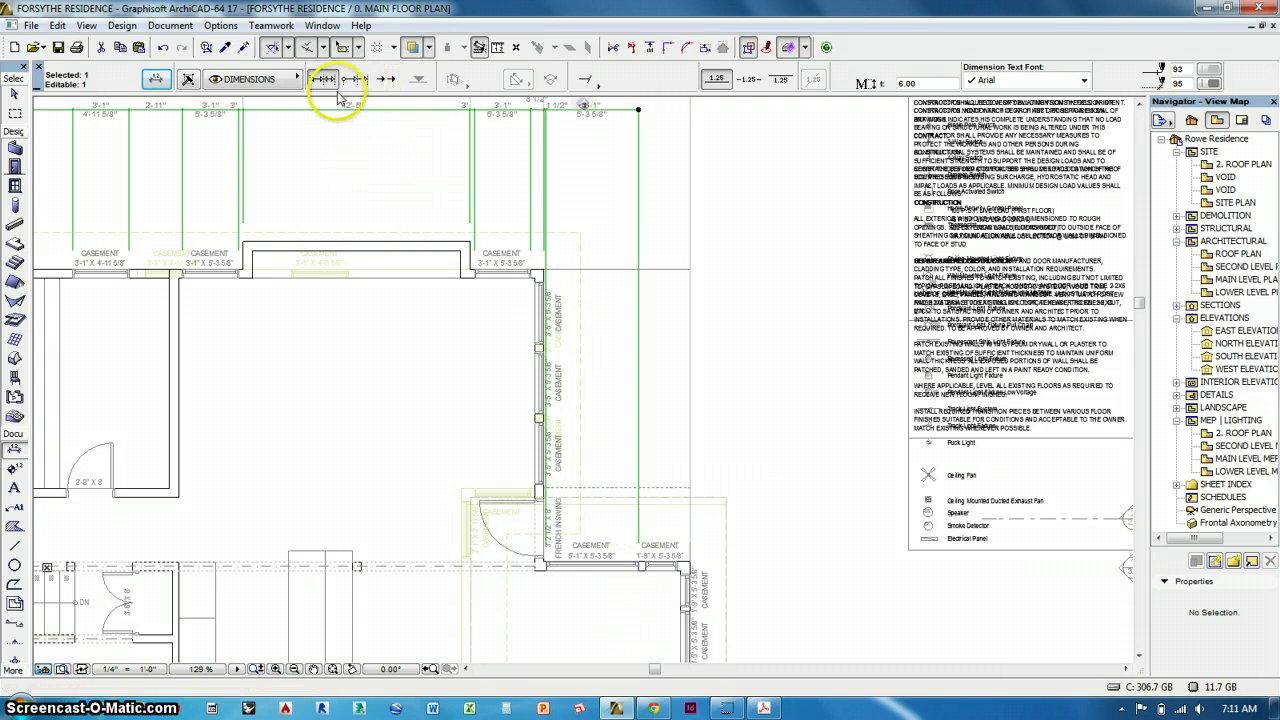
middle_drag(604, 211, 494, 263)
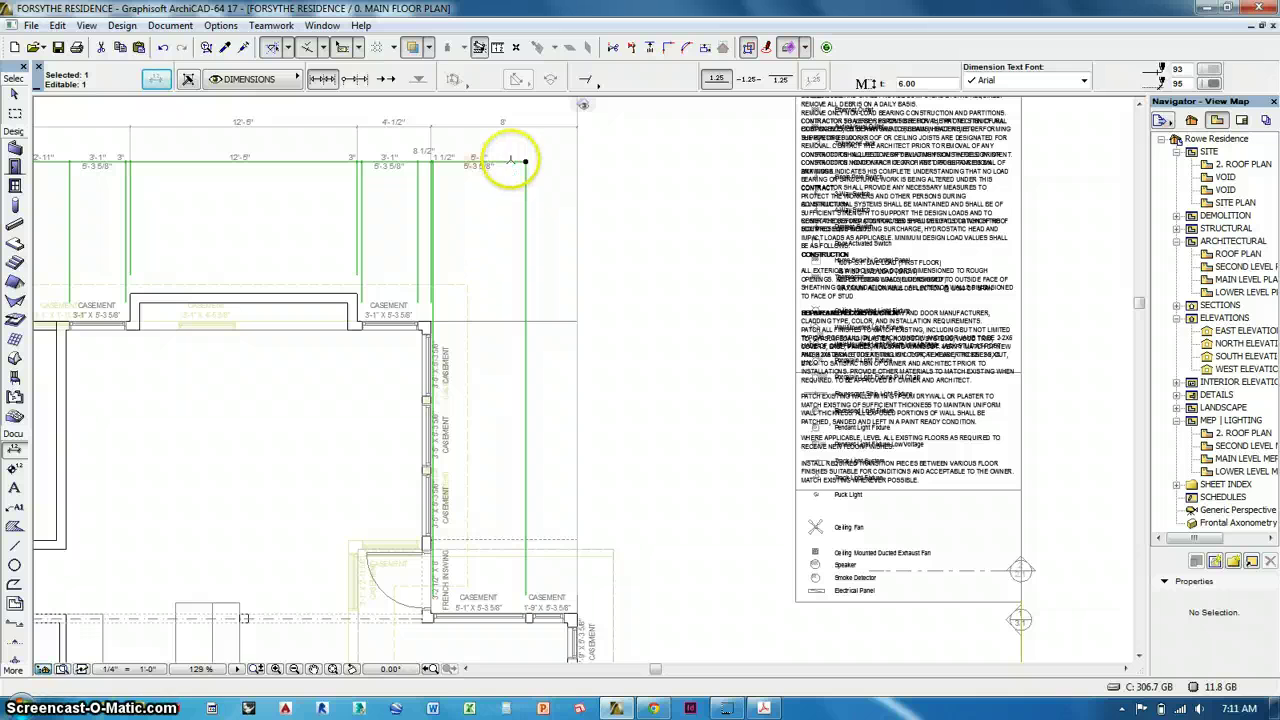
Insert both edges of the right wing's 1'-9" casement window and the wing's outer corner as points in the window dimension string
click(512, 160)
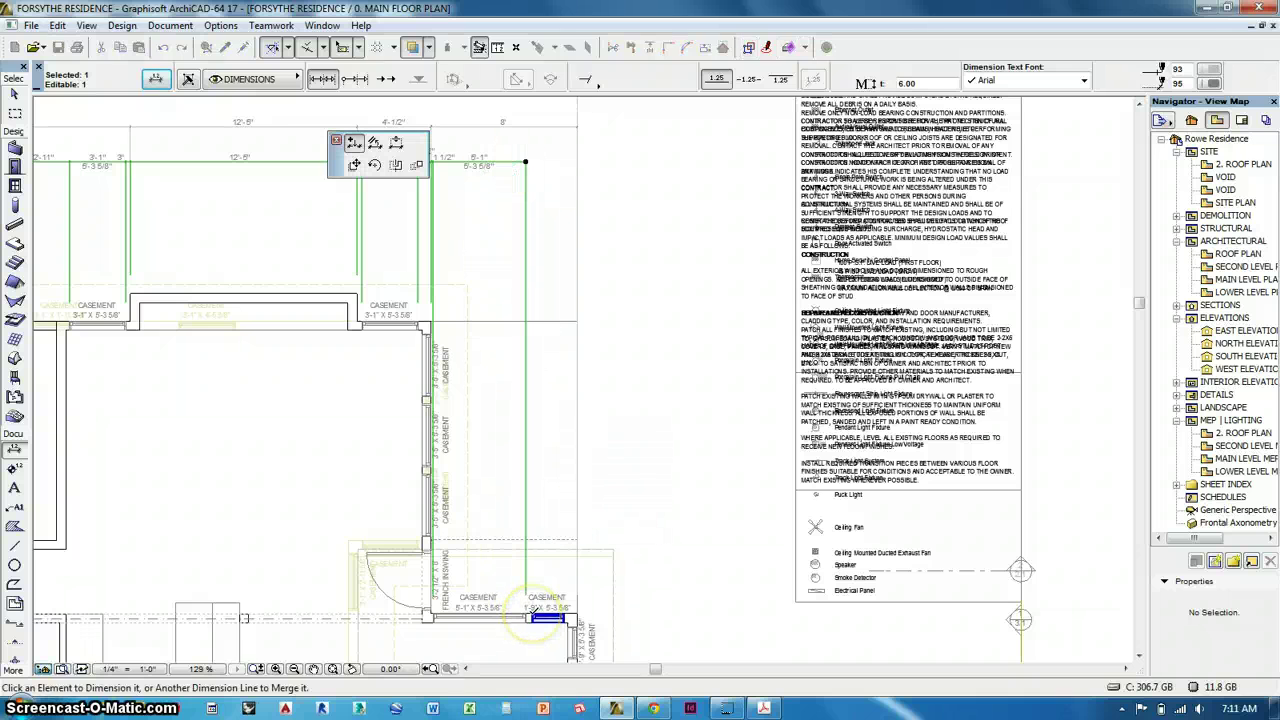
click(545, 617)
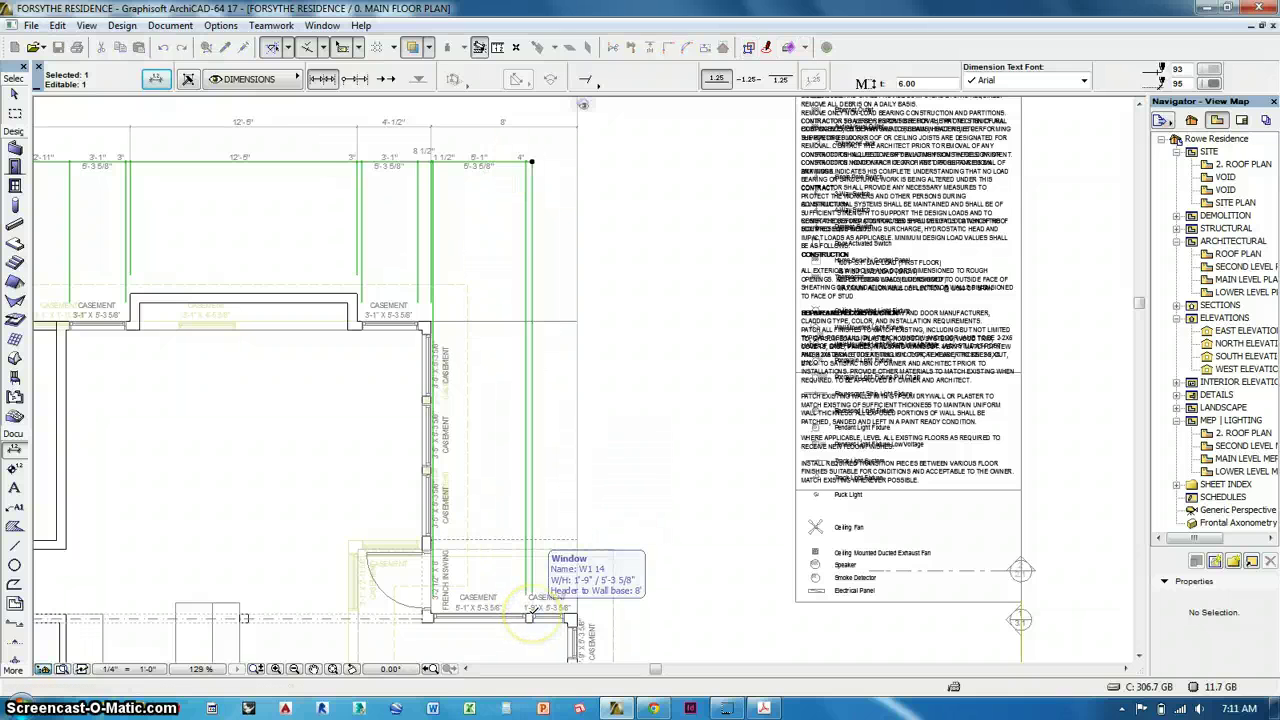
click(507, 162)
click(565, 605)
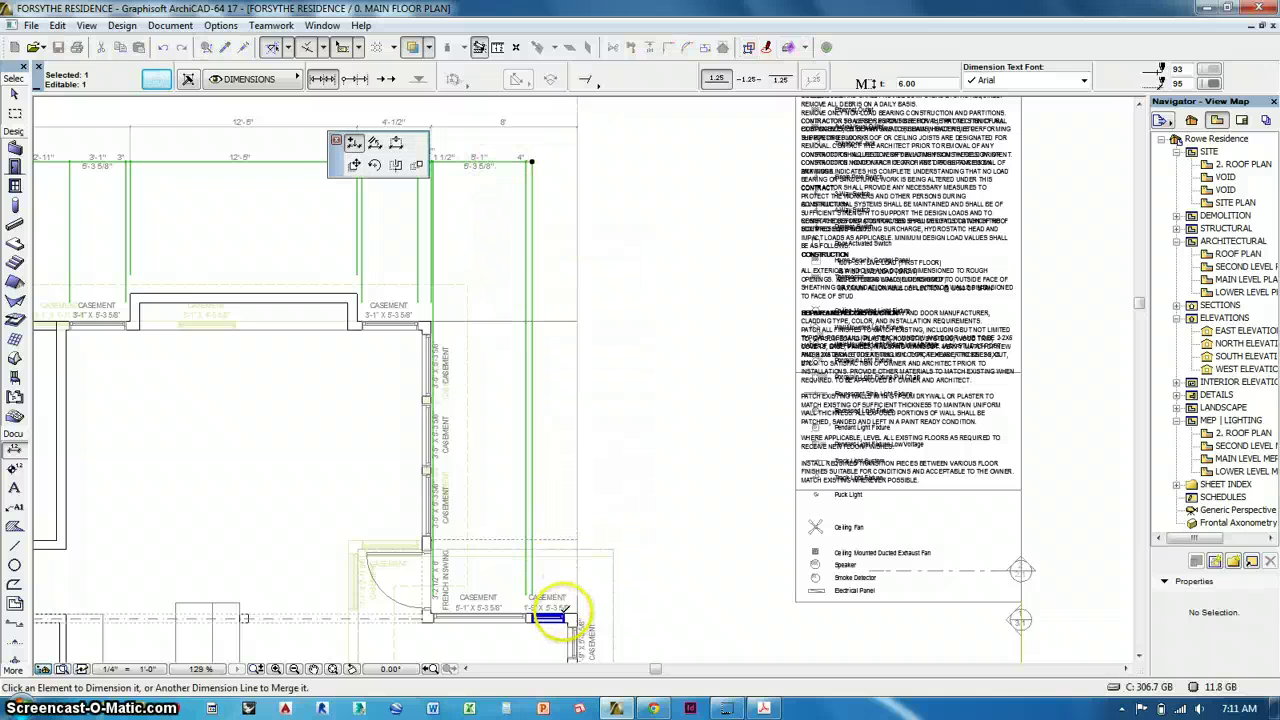
click(505, 161)
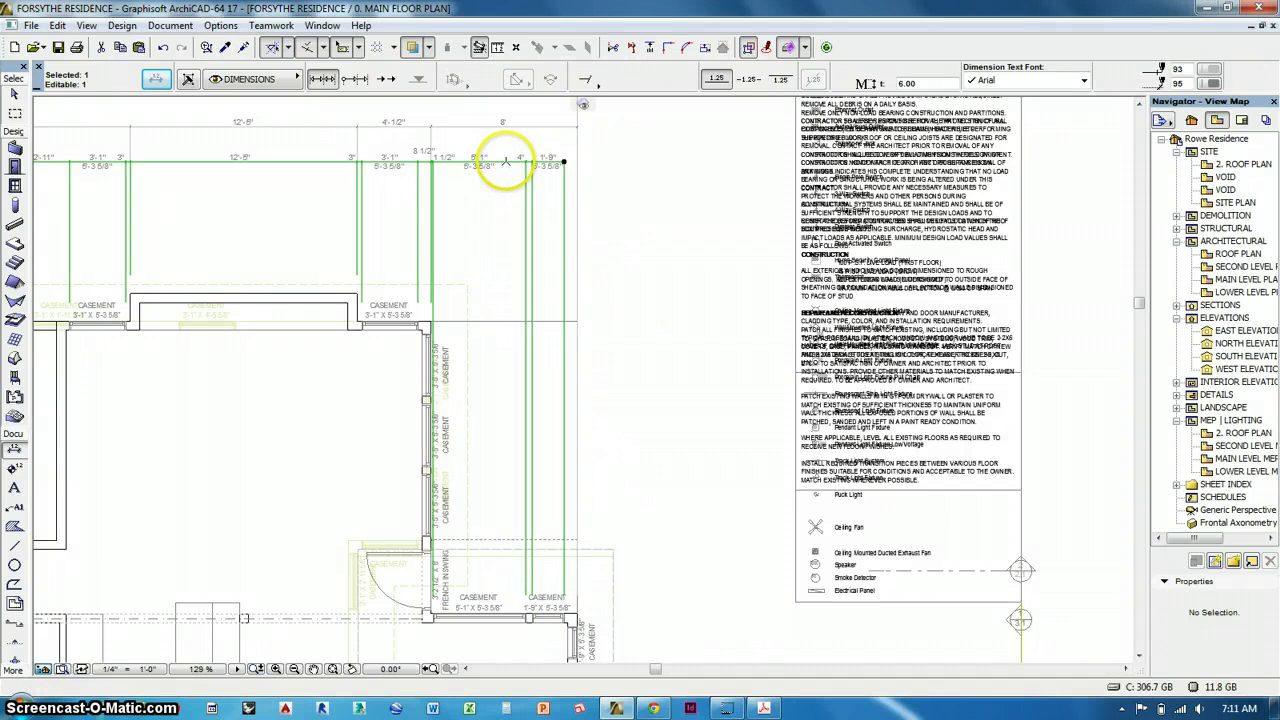
click(506, 161)
click(576, 613)
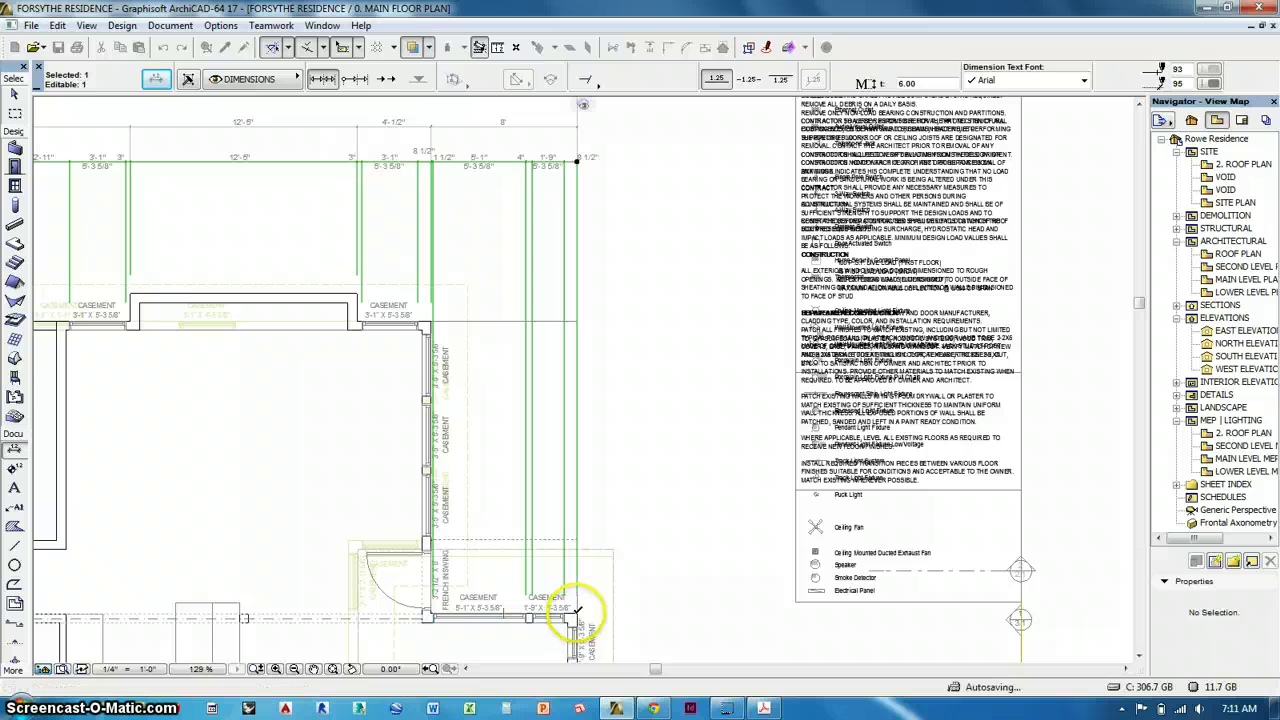
Shorten all witness lines of the window dimension string to about 5'-2" so they end above the bump-out, and deselect the string
scroll(720, 440, down, 3)
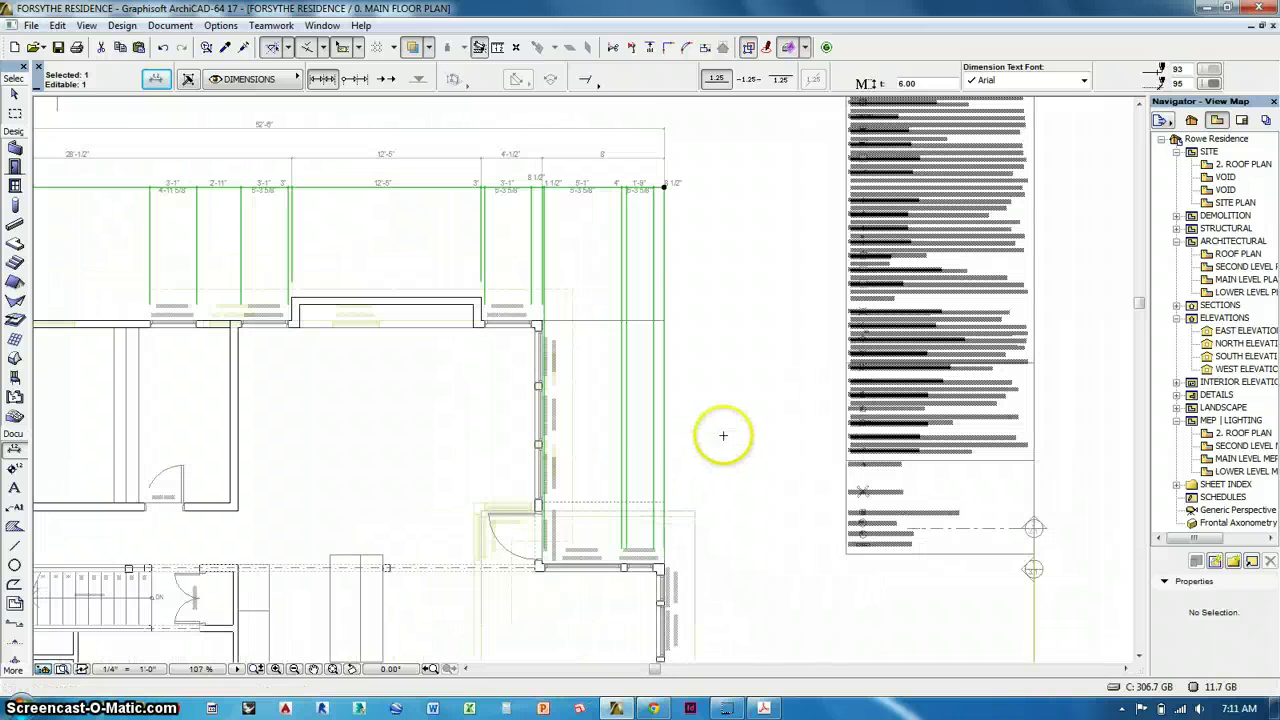
scroll(583, 414, down, 2)
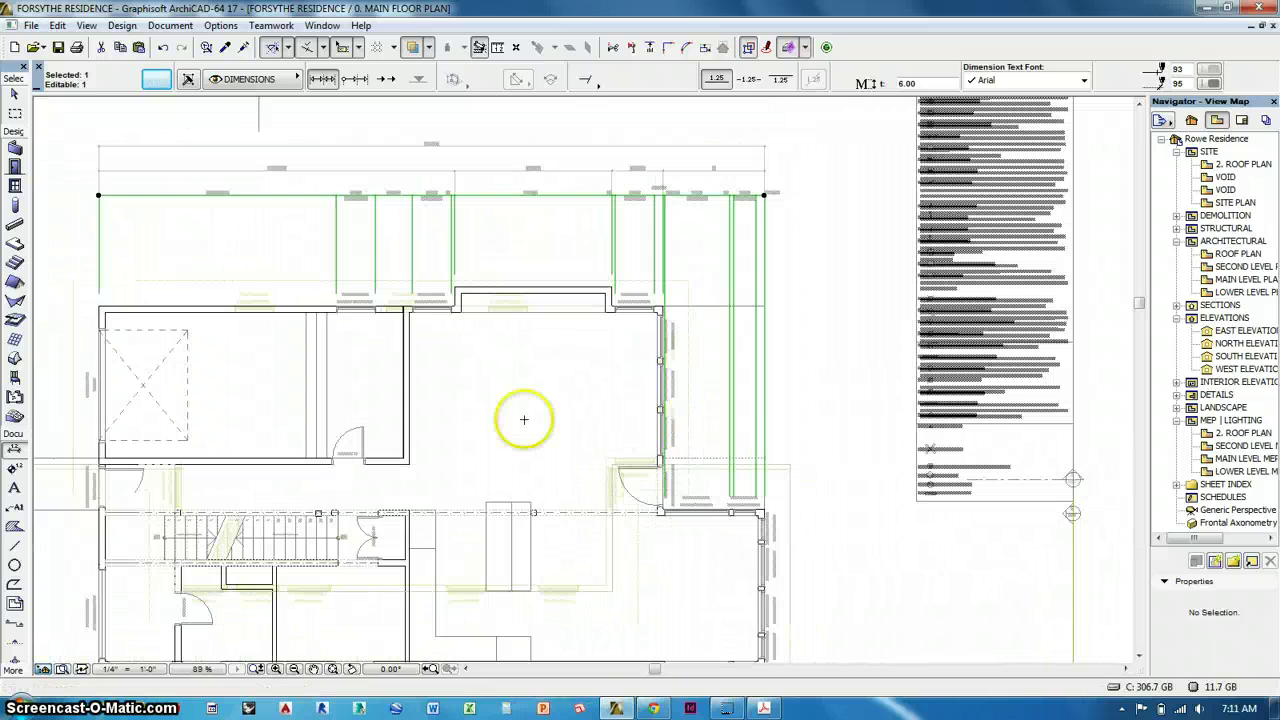
middle_drag(524, 419, 622, 424)
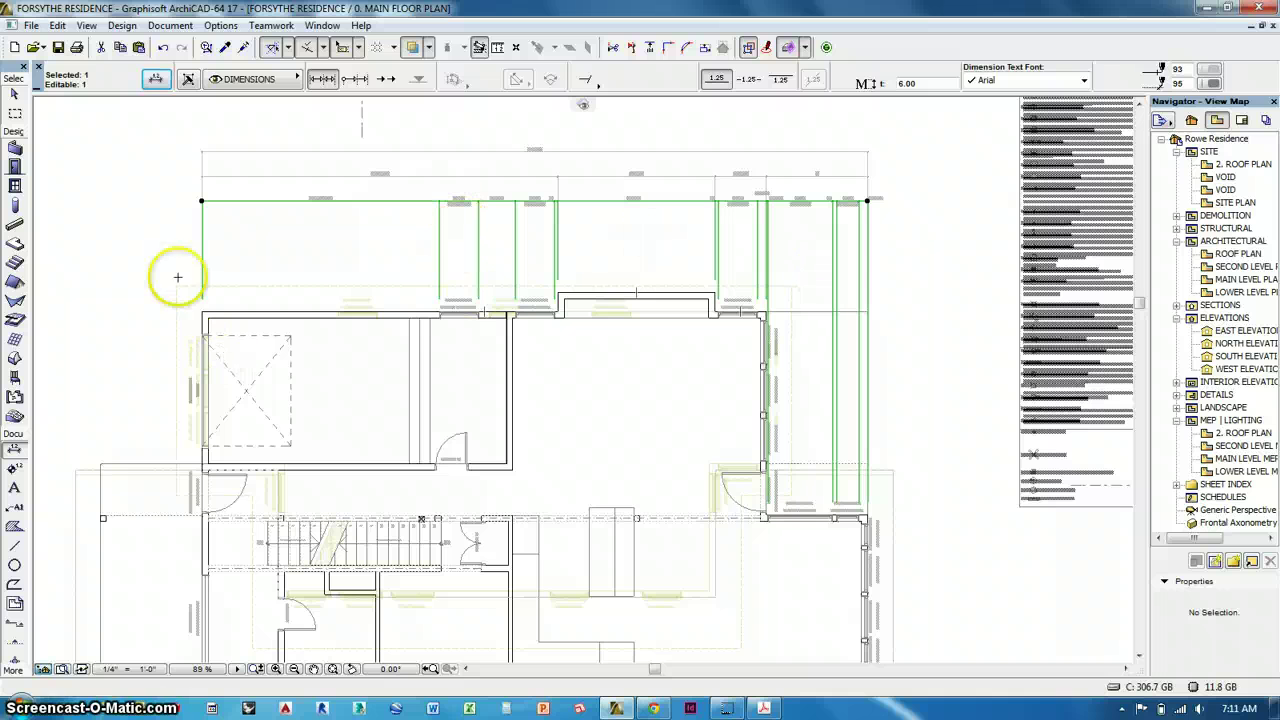
middle_drag(509, 343, 411, 353)
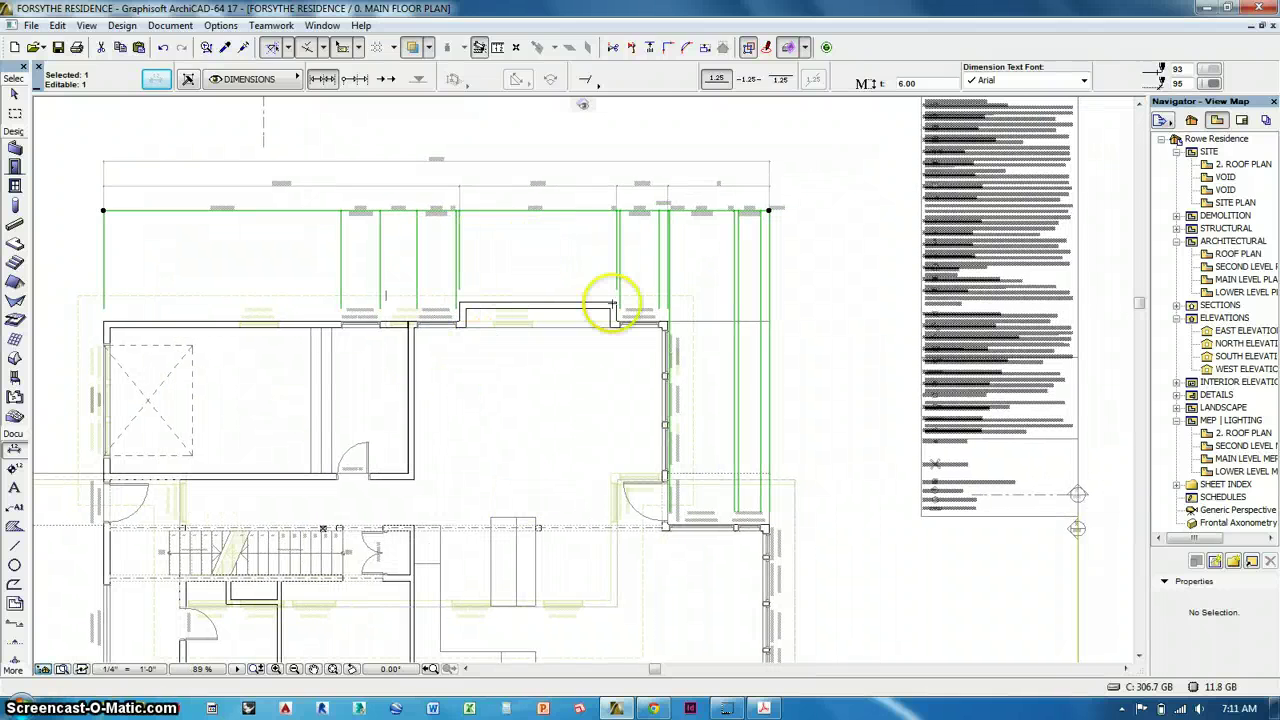
click(502, 208)
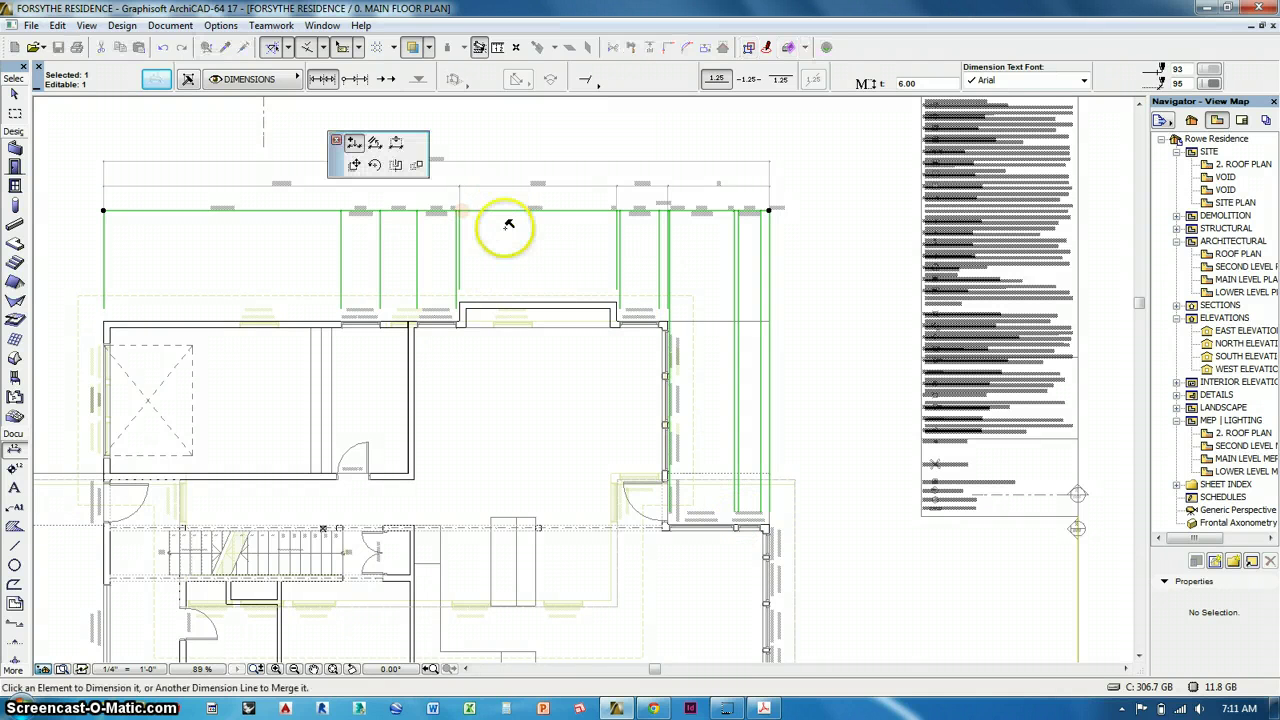
click(395, 146)
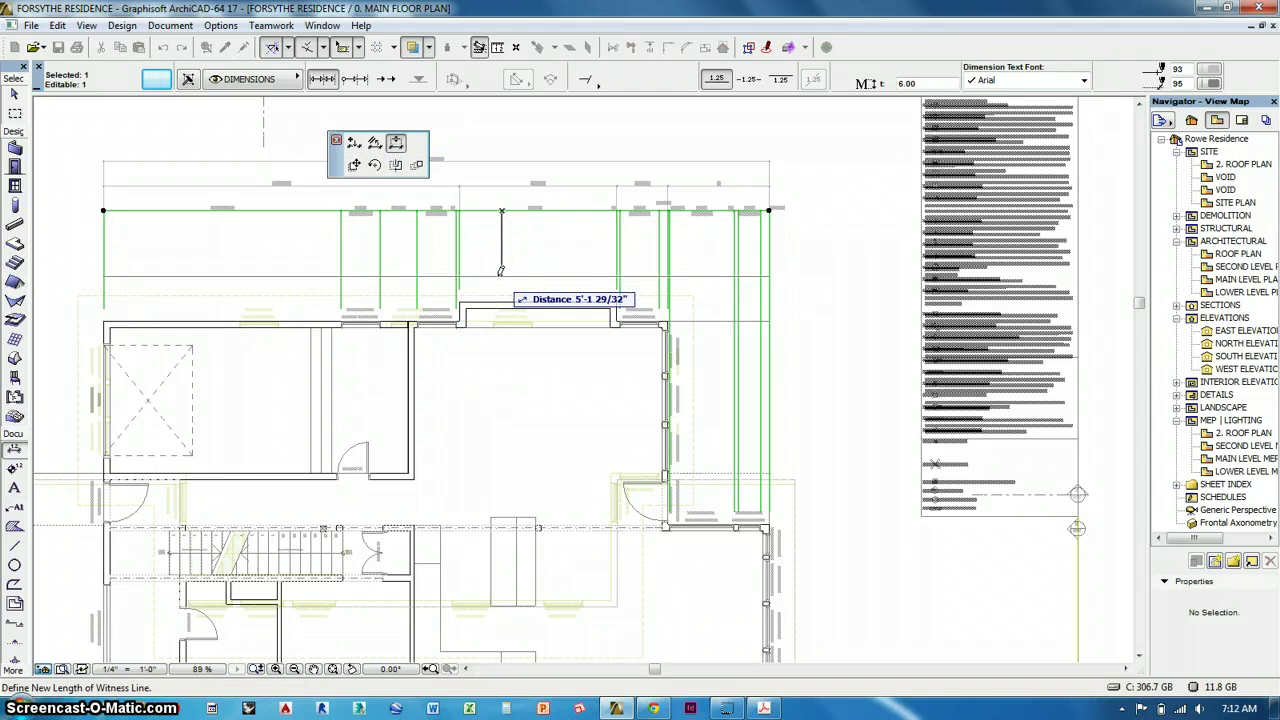
click(501, 270)
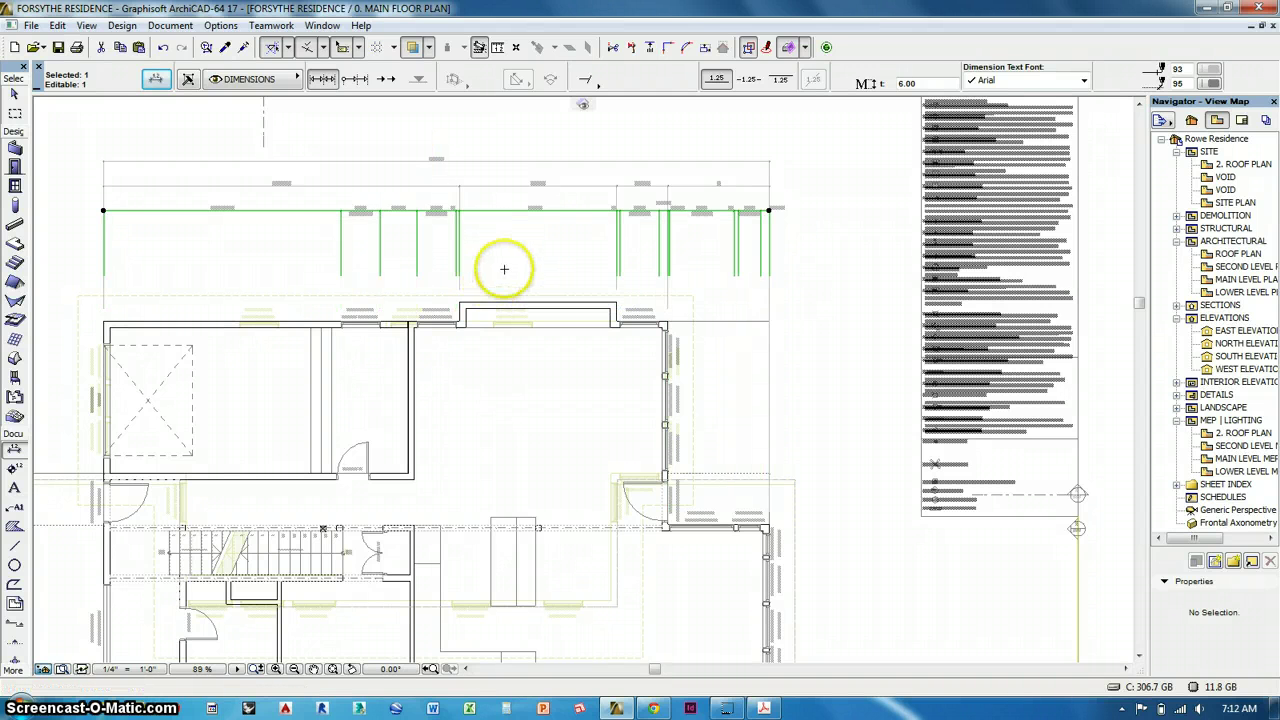
click(833, 307)
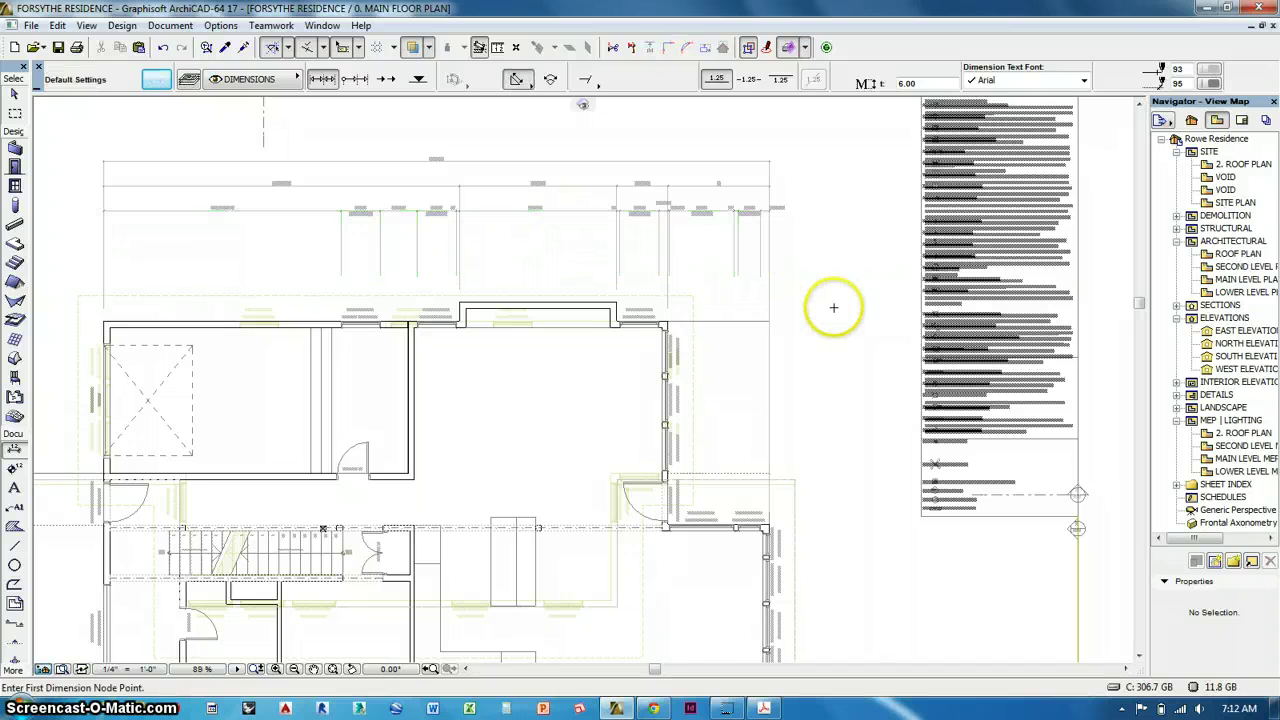
Dimension the plan's overall depth from the main block's upper right corner to the wing's lower right corner, placing it beside the house
scroll(830, 303, down, 2)
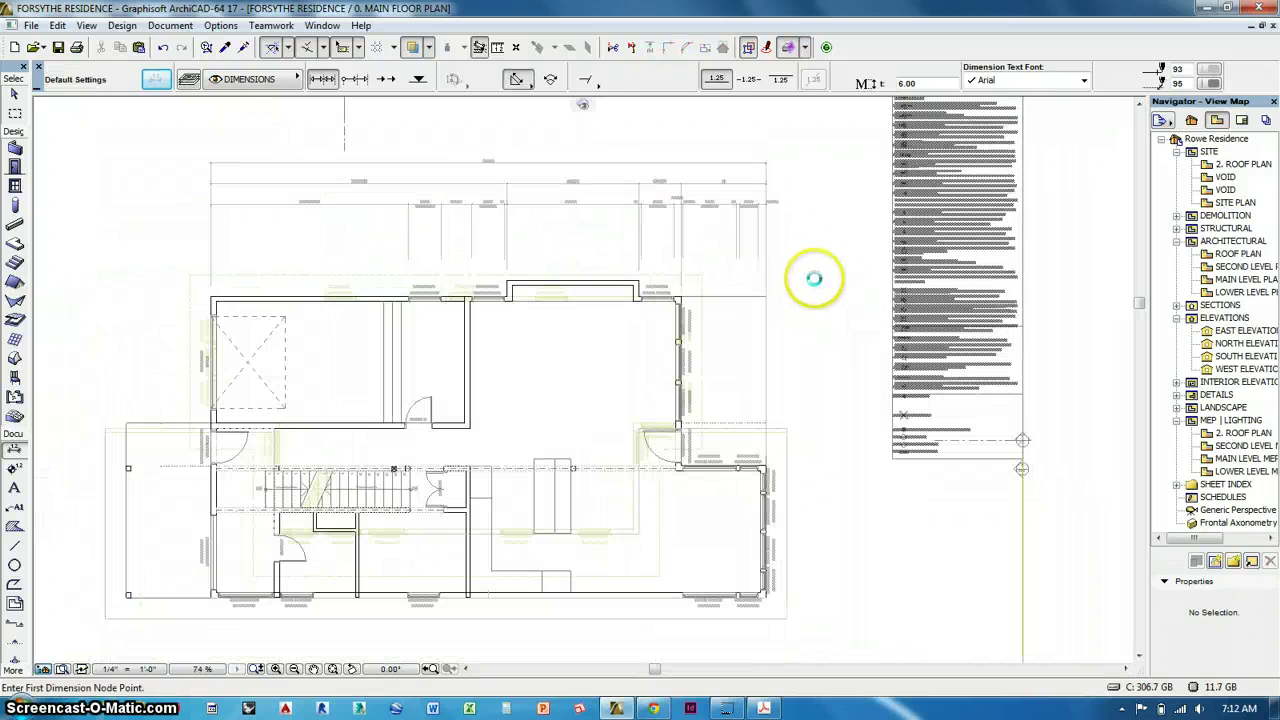
middle_drag(781, 345, 775, 333)
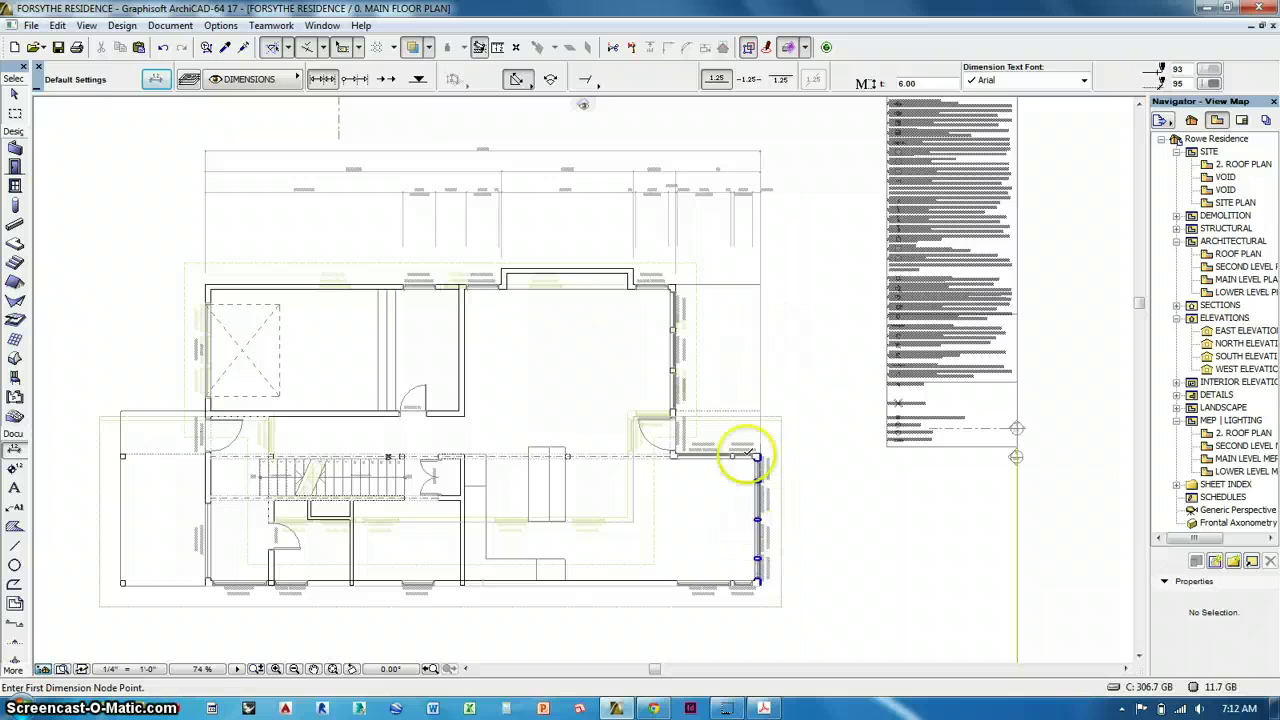
middle_drag(539, 235, 535, 230)
scroll(585, 299, up, 1)
middle_drag(585, 299, 549, 232)
click(511, 183)
click(616, 542)
double_click(712, 327)
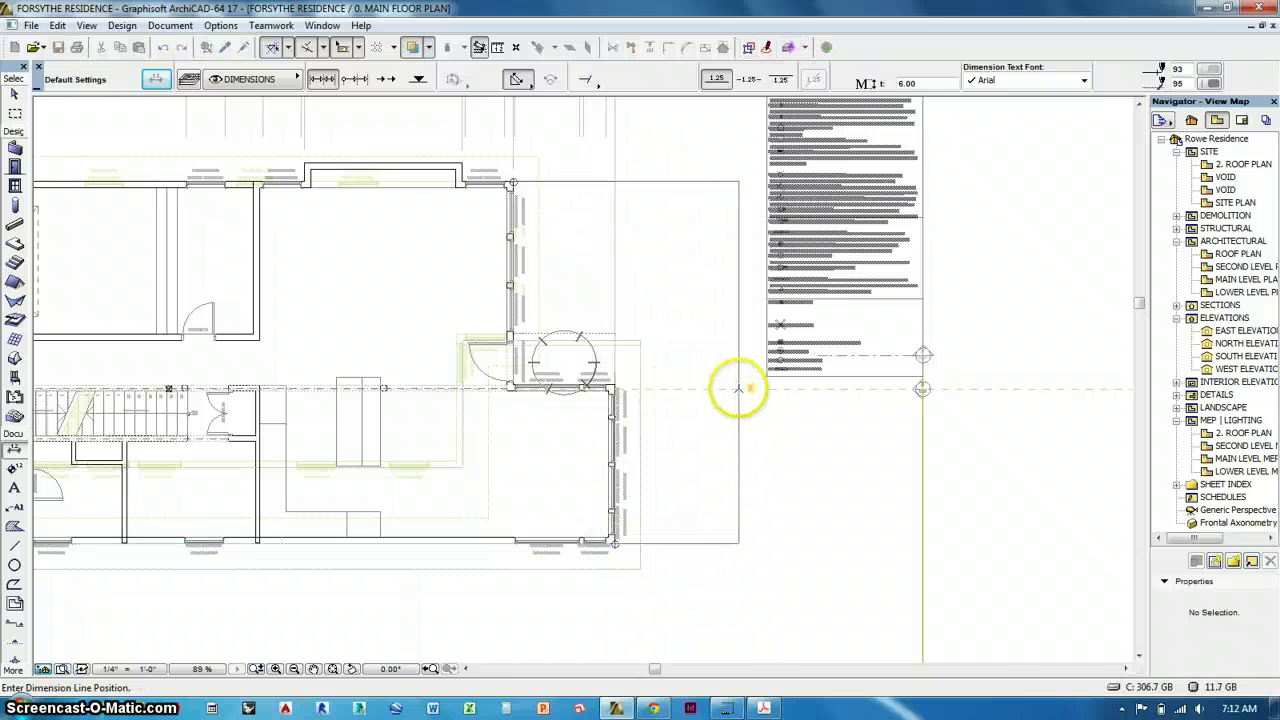
click(738, 388)
scroll(729, 470, down, 2)
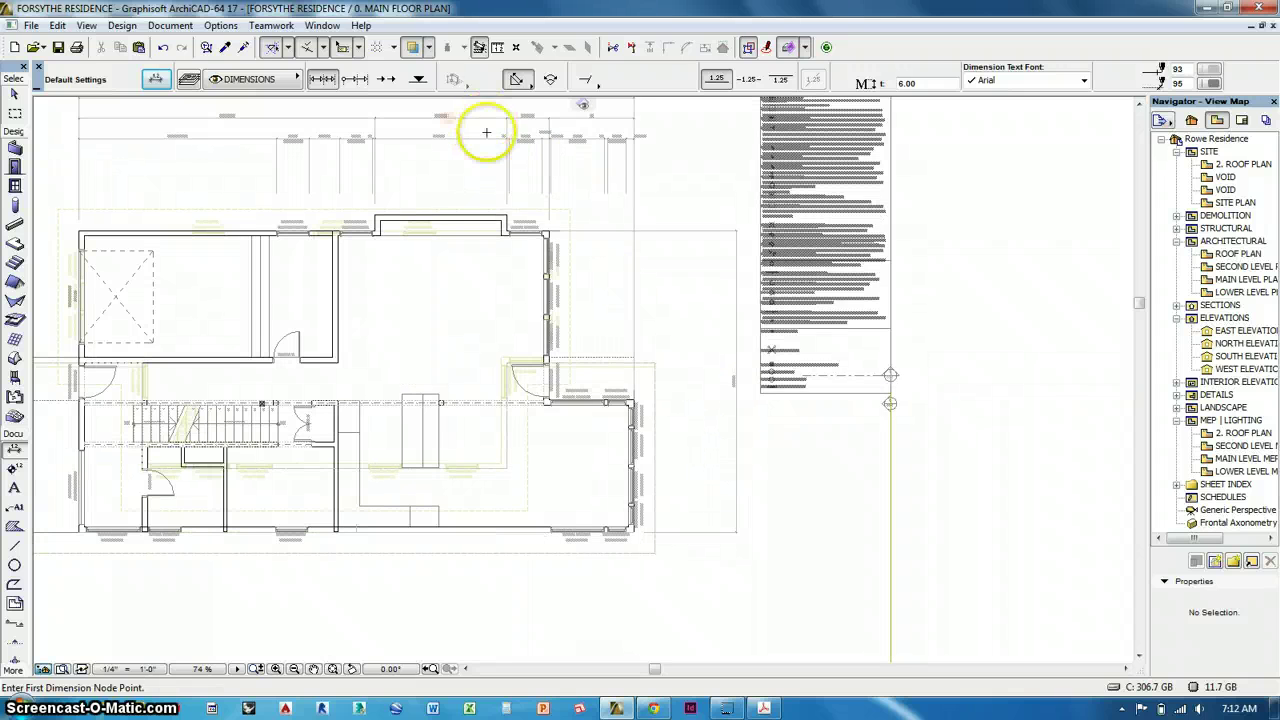
middle_drag(492, 194, 534, 280)
middle_drag(734, 485, 737, 313)
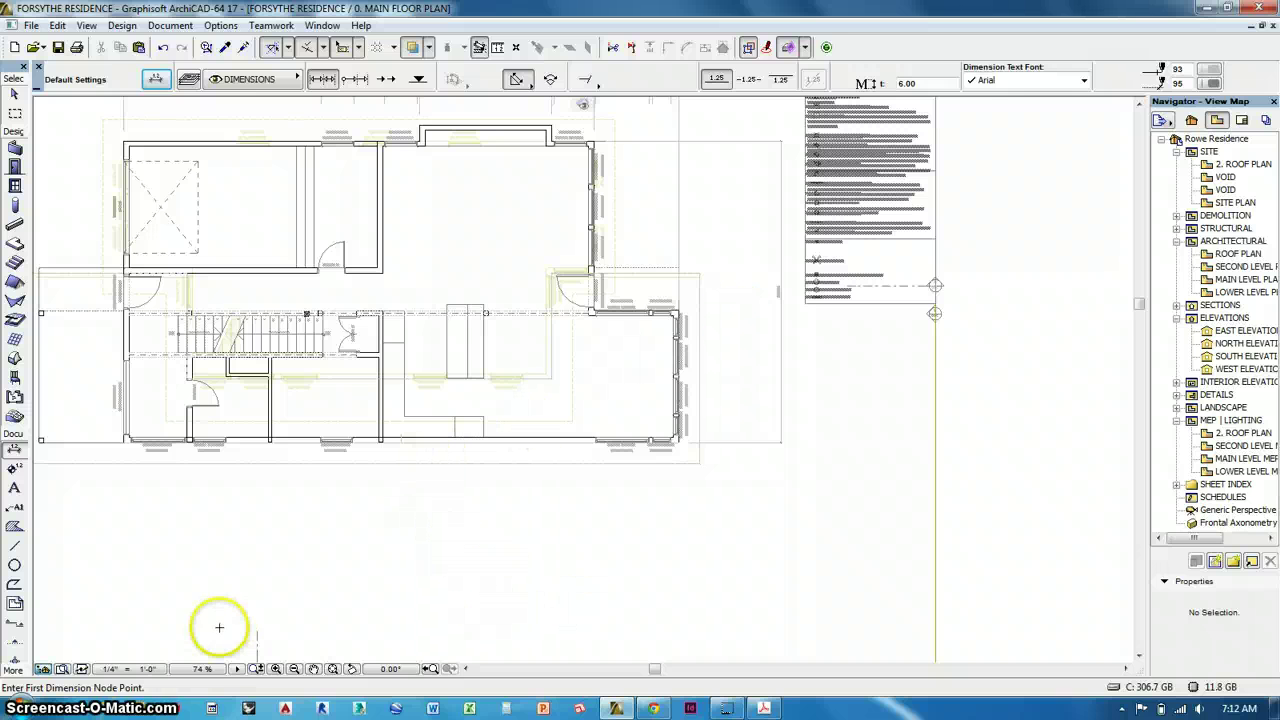
middle_drag(659, 360, 702, 505)
right_click(703, 174)
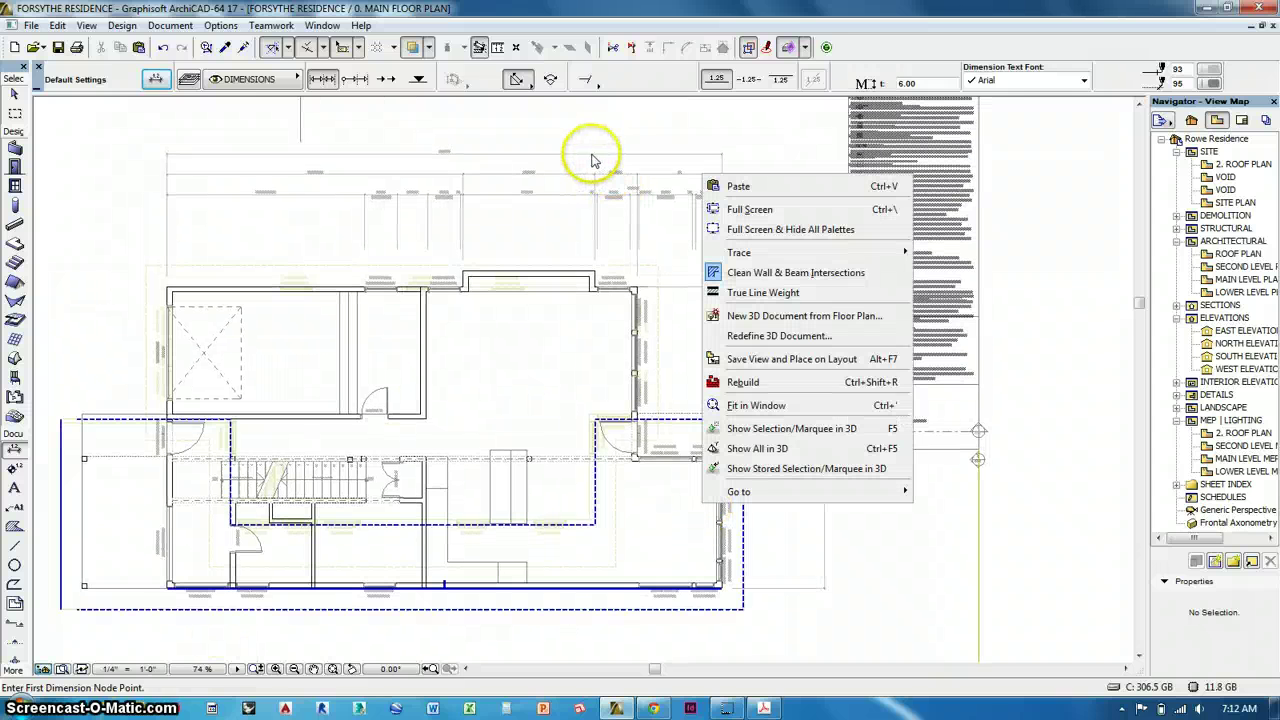
middle_drag(592, 160, 586, 149)
middle_drag(550, 327, 684, 572)
Dimension the right side through the upper corner, the wing's outer corner and the lower corner, placing the string just inside the overall dimension
scroll(809, 320, up, 4)
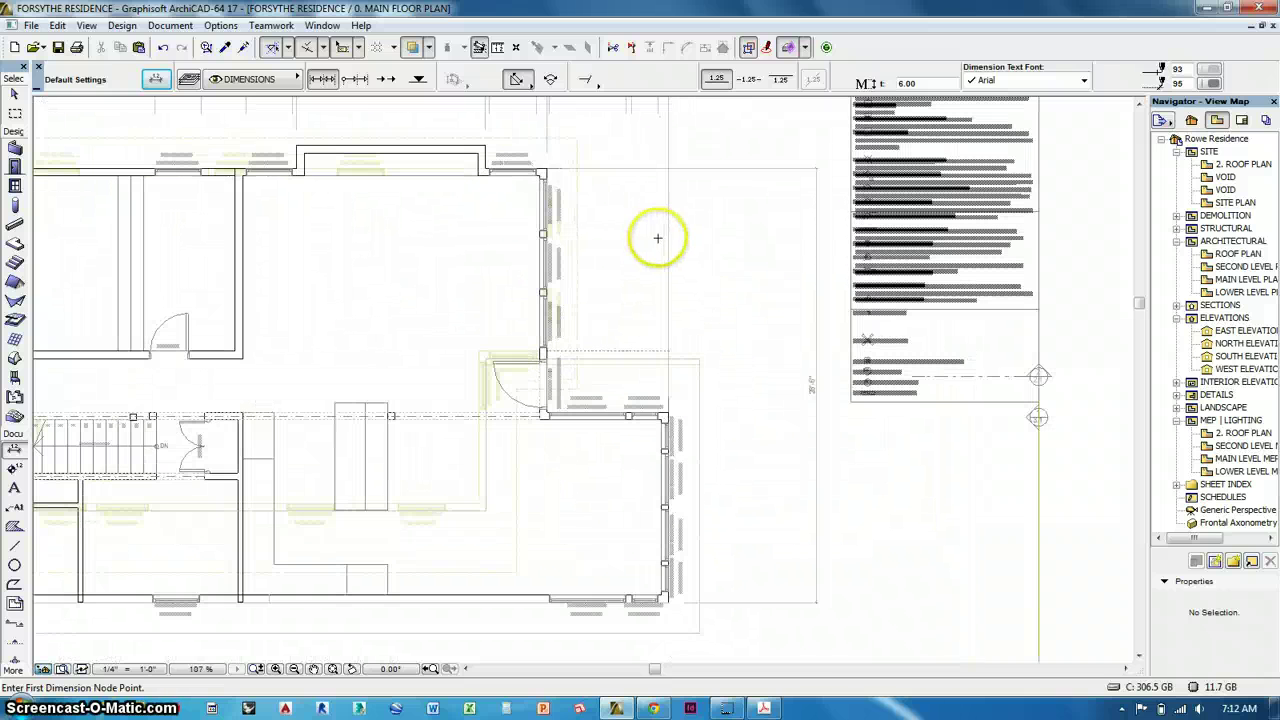
click(544, 168)
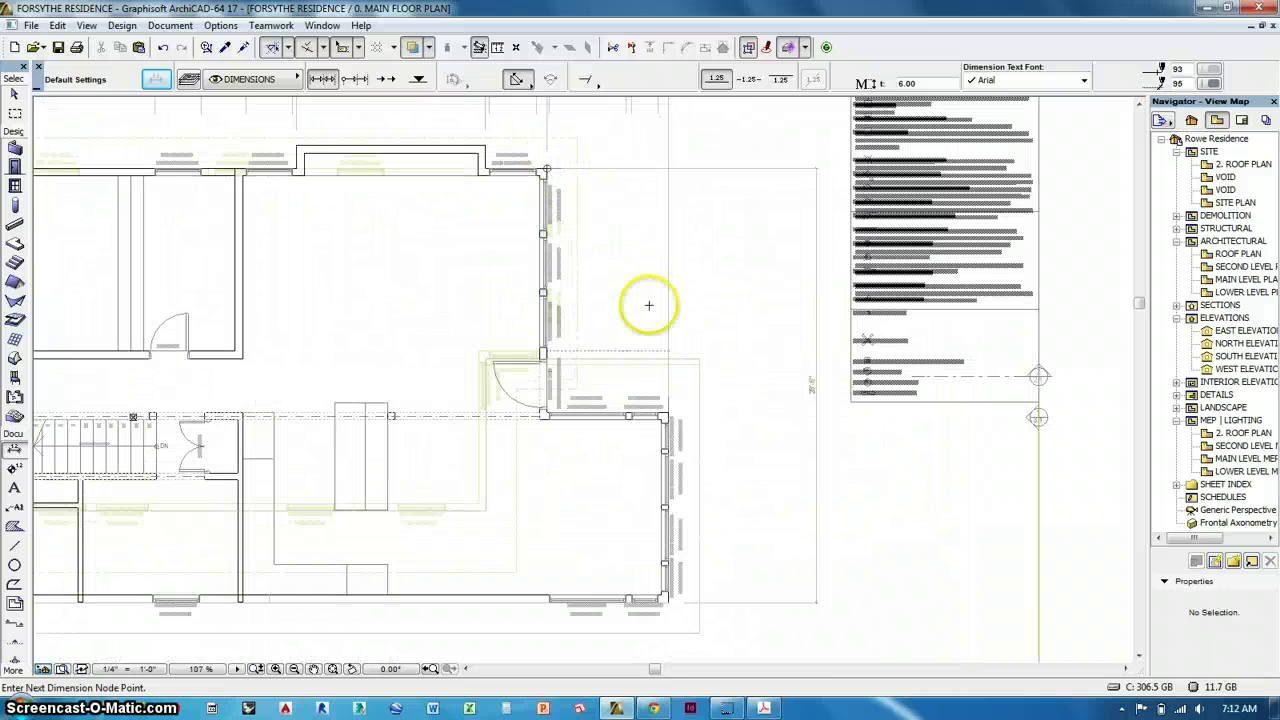
click(668, 412)
click(668, 600)
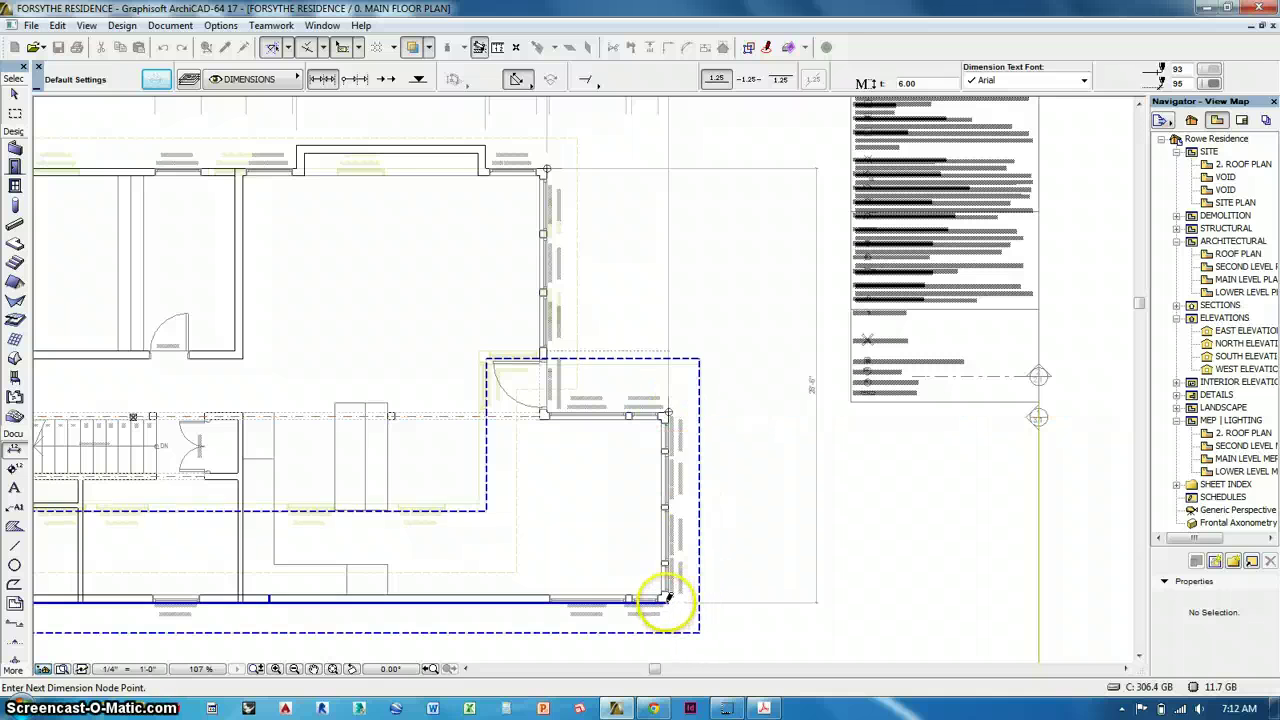
click(781, 406)
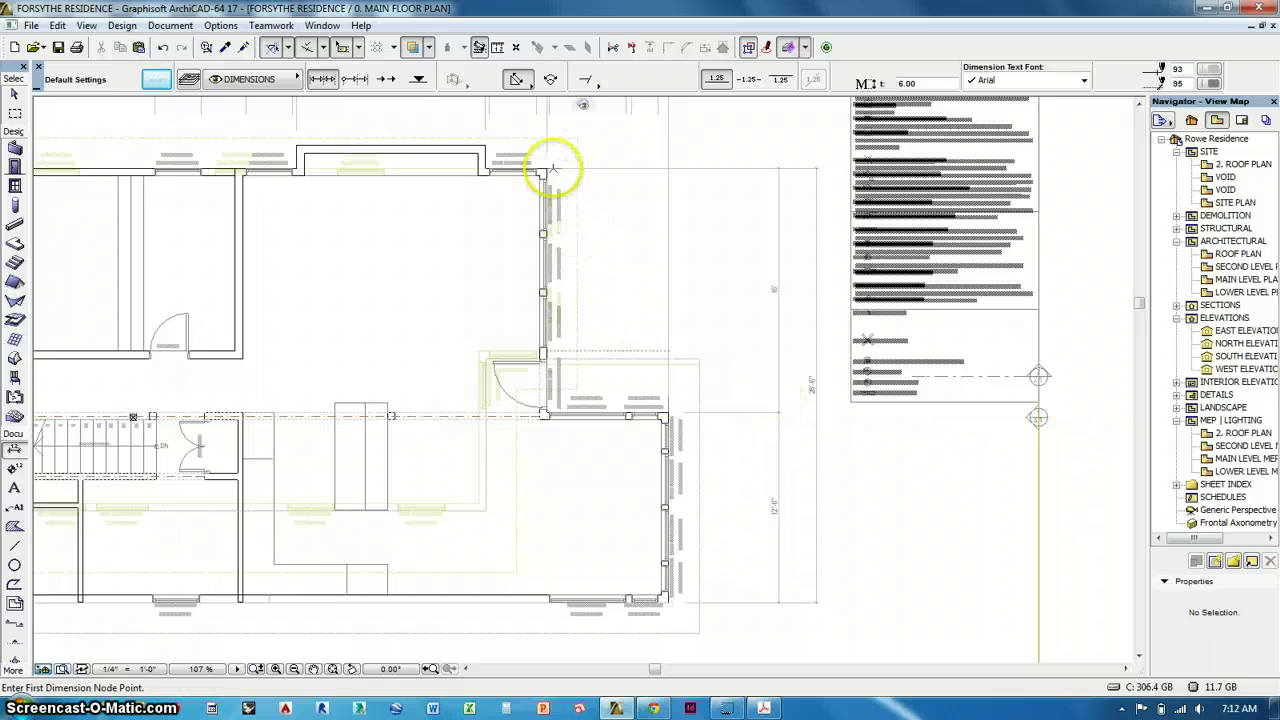
Start a third right-side dimension string at the upper right corner and pick the edges of the main block's three casement windows
click(547, 168)
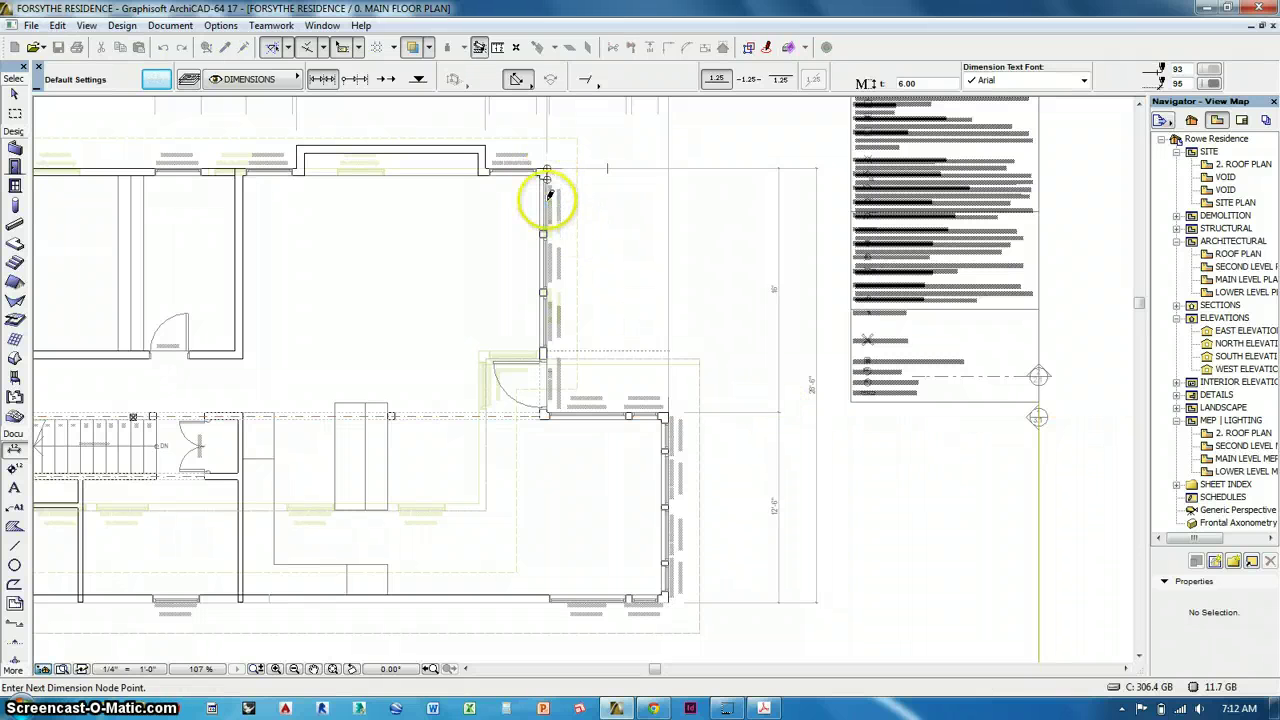
click(546, 234)
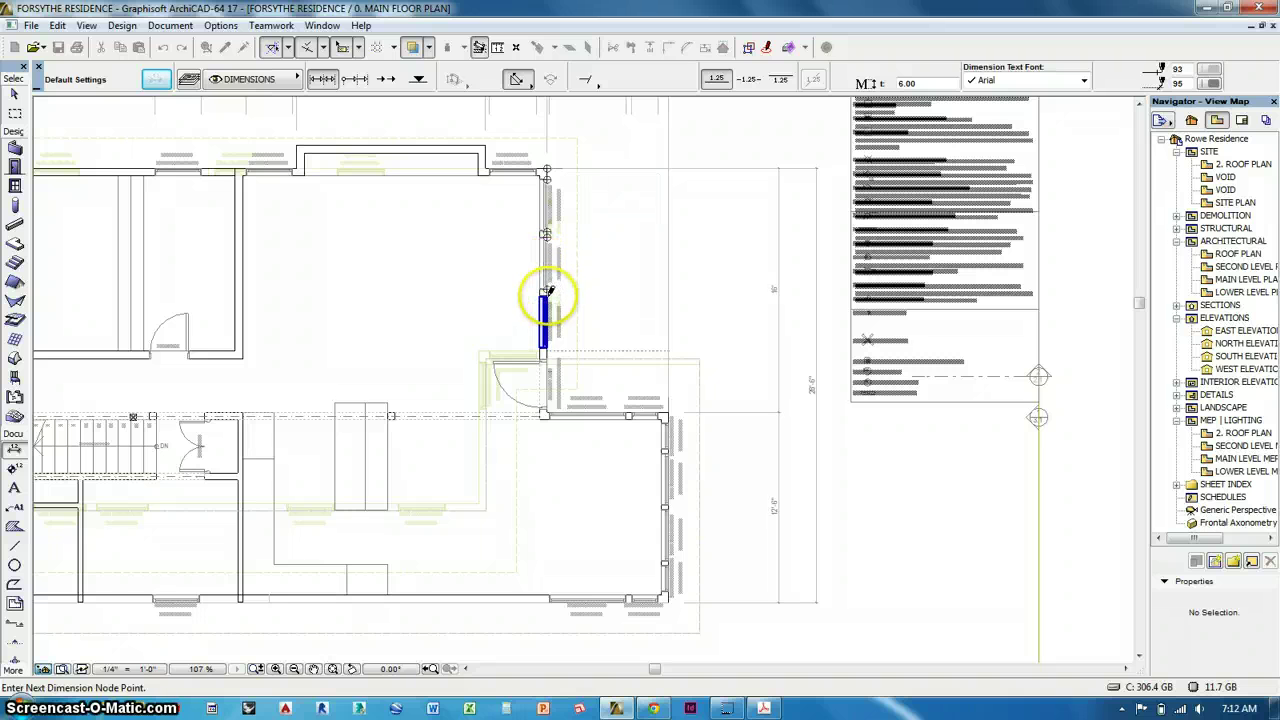
click(547, 292)
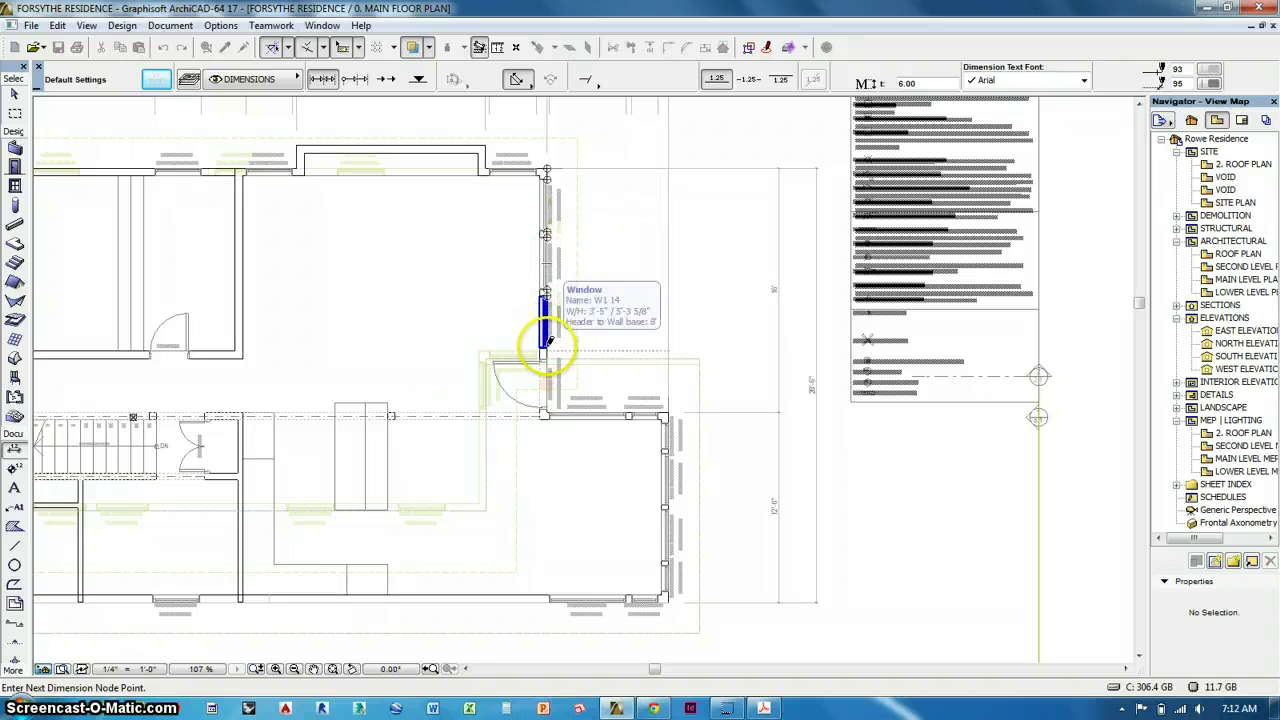
Add both edges of the 3'-2 1/2" French inswing door opening as points of the third right-side string
scroll(548, 345, up, 3)
scroll(548, 352, up, 2)
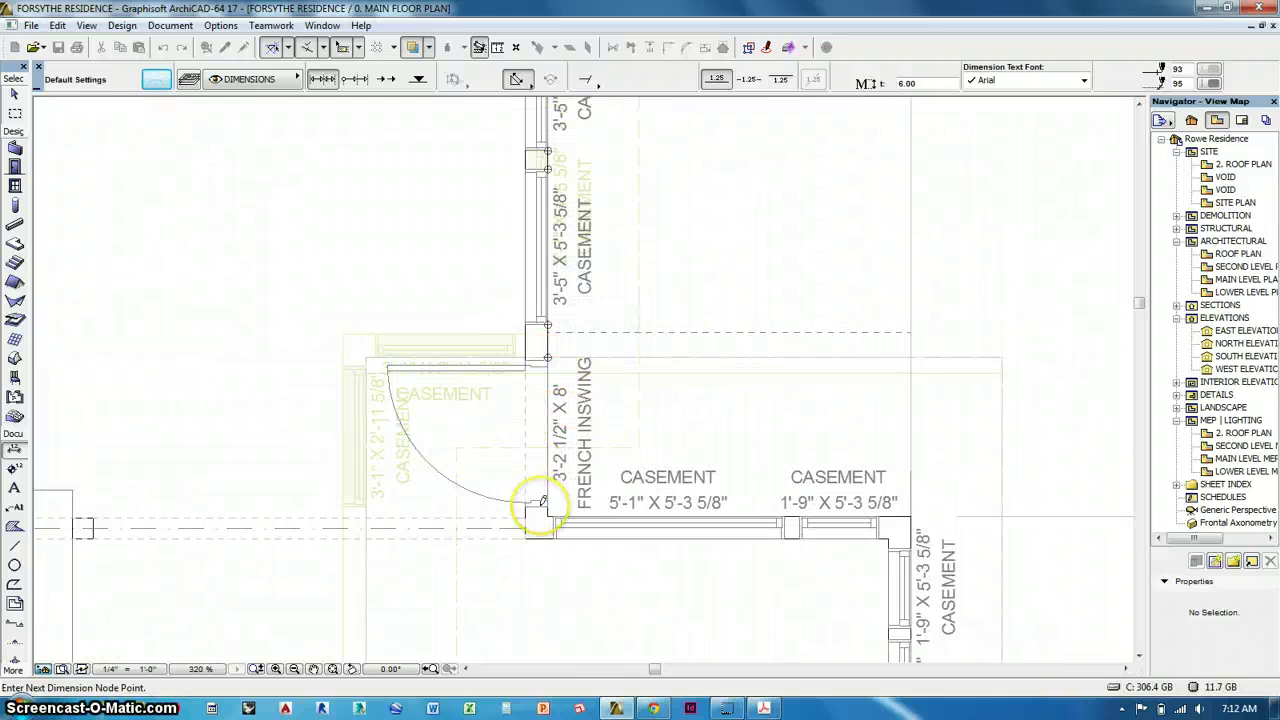
scroll(543, 509, up, 3)
scroll(553, 247, up, 2)
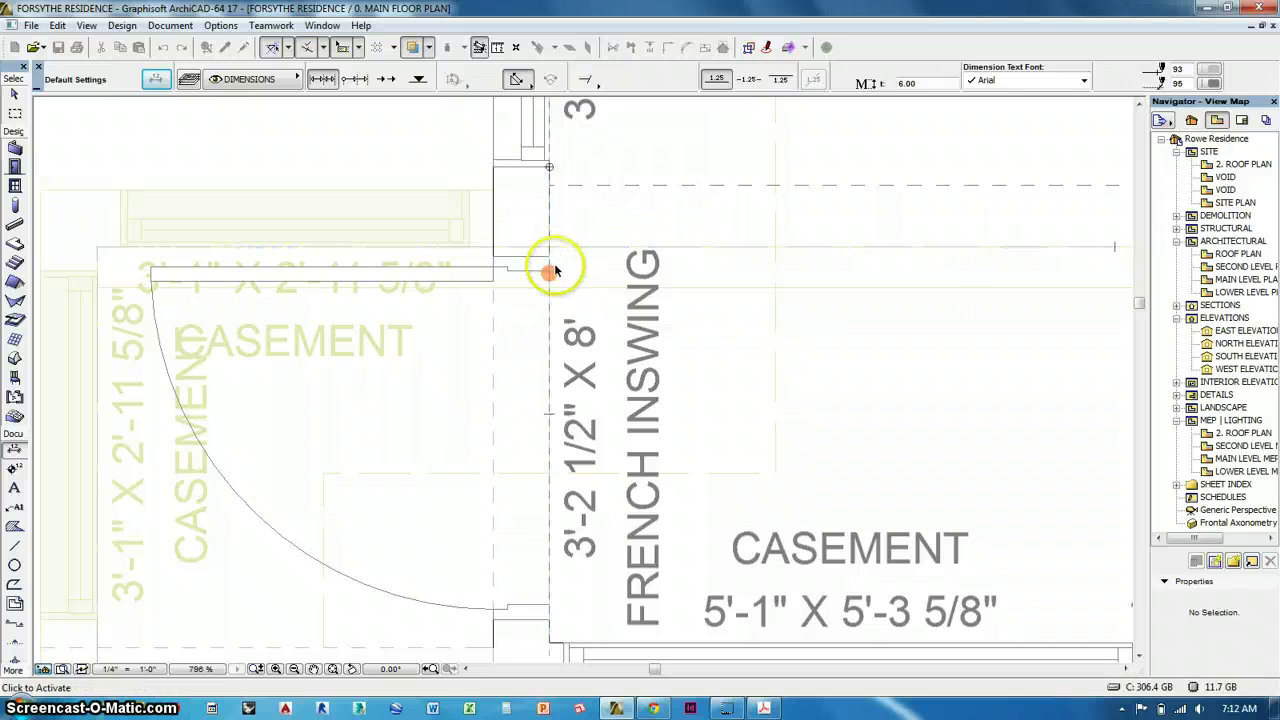
click(549, 256)
scroll(553, 312, down, 2)
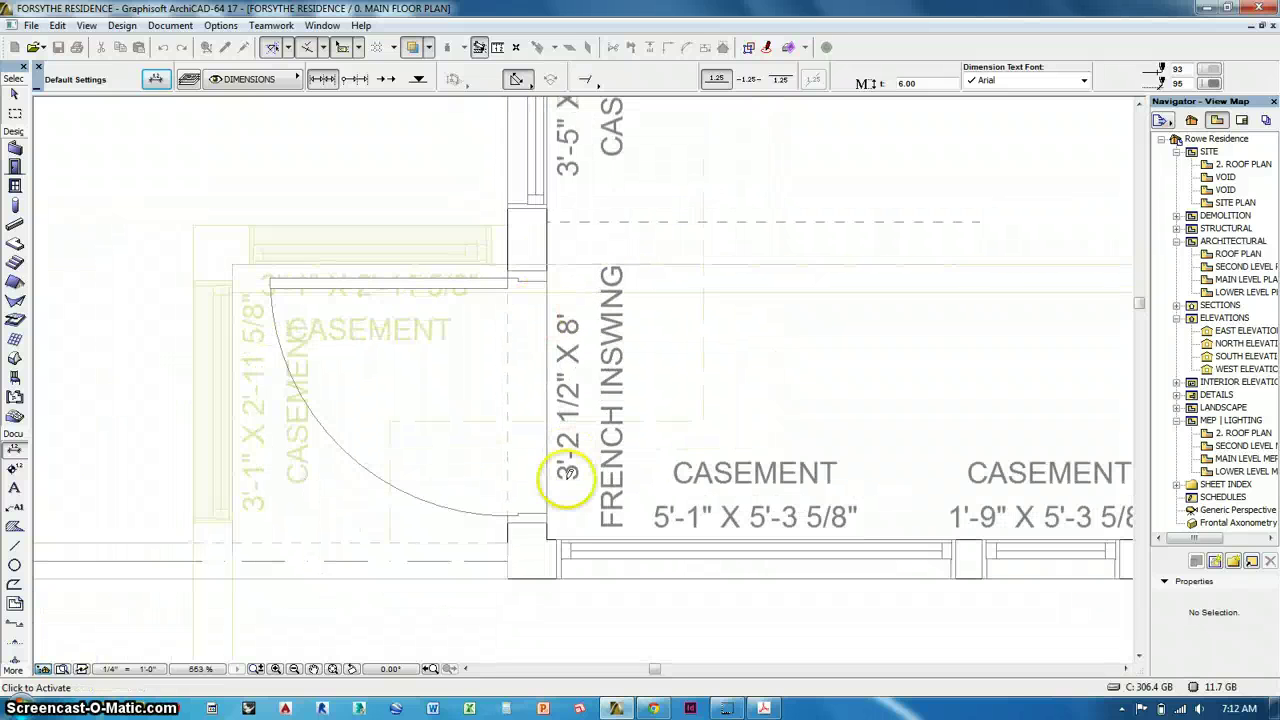
click(547, 523)
scroll(438, 376, down, 2)
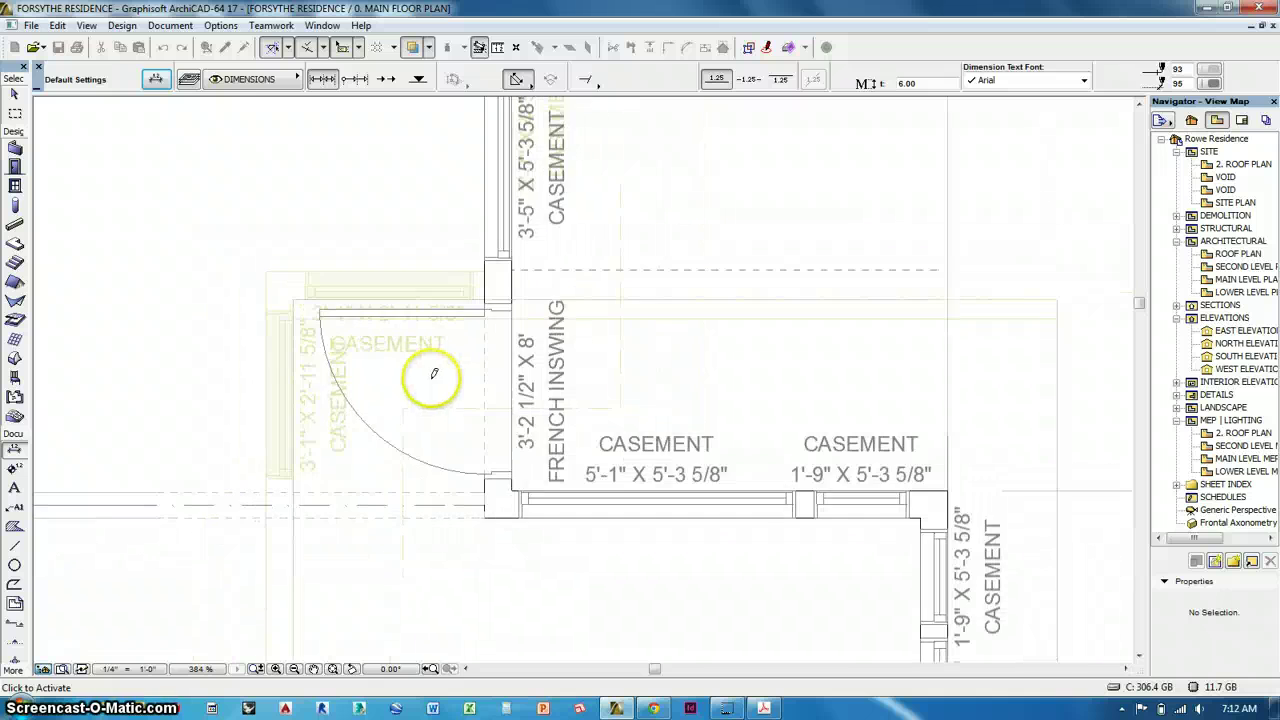
Add the wing's upper outer corner and the edges of its right-wall casement windows as points of the third right-side dimension string
middle_drag(918, 484, 637, 305)
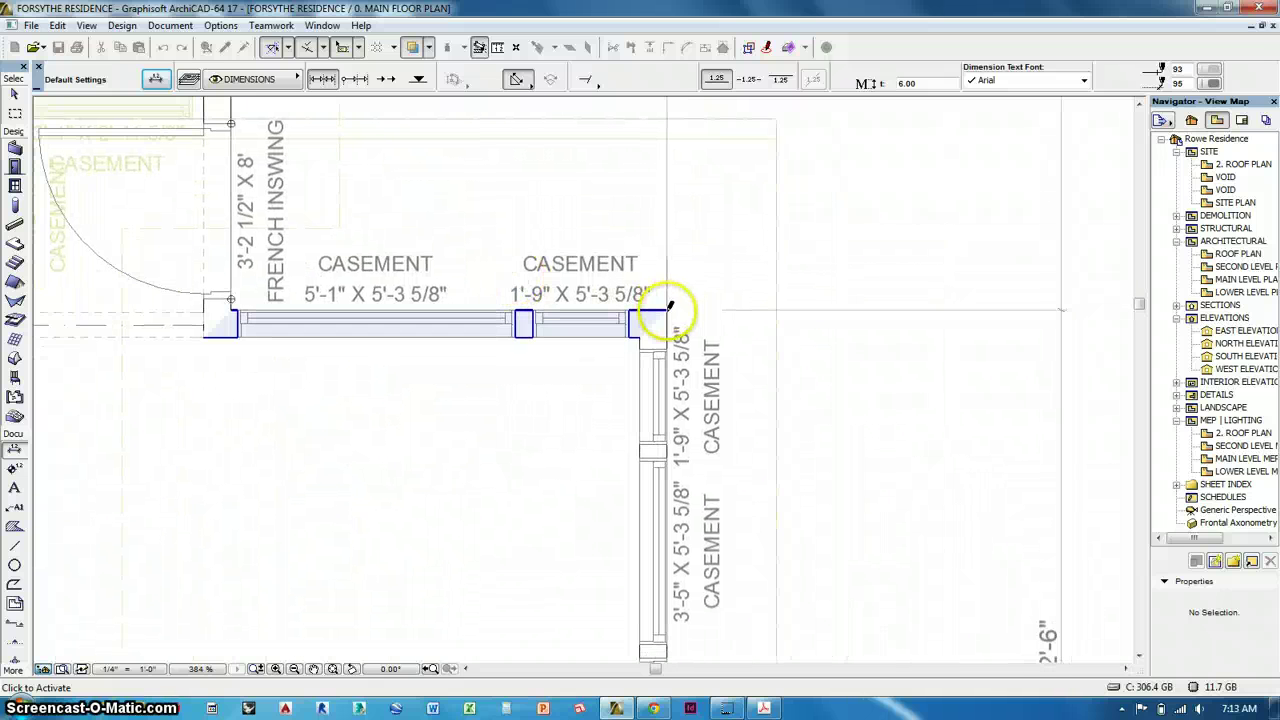
click(667, 311)
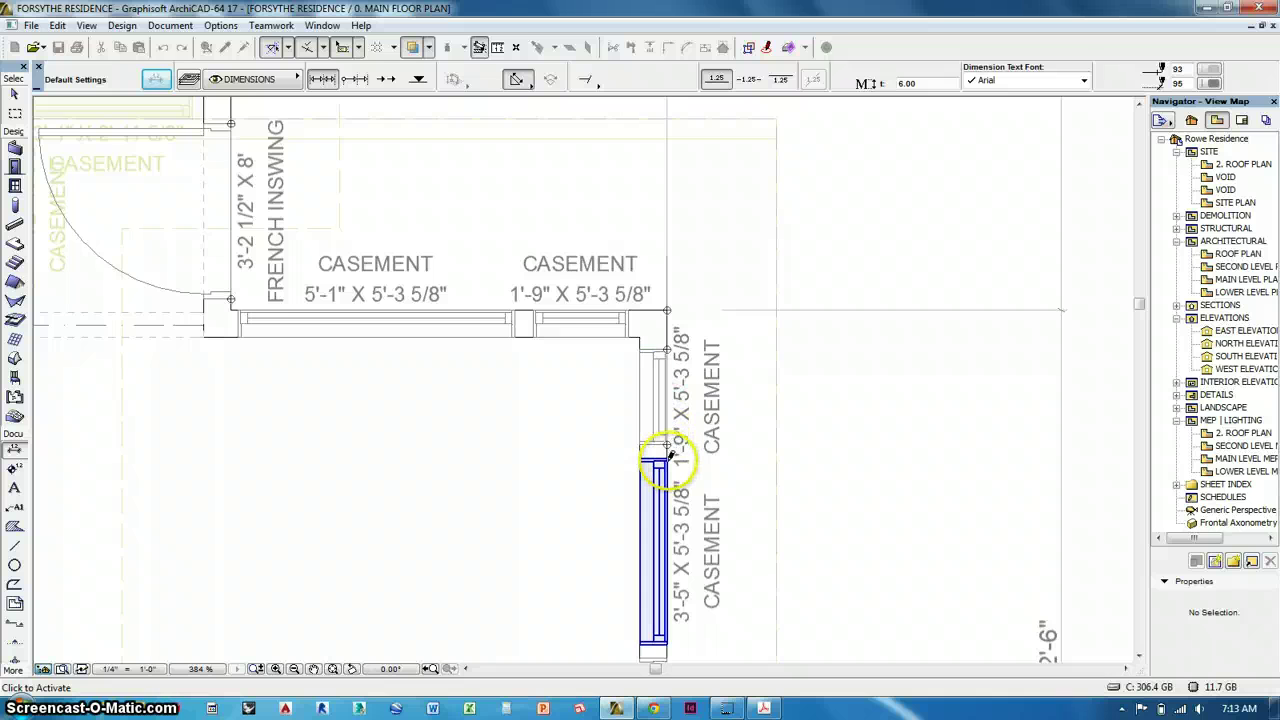
middle_drag(711, 488, 666, 153)
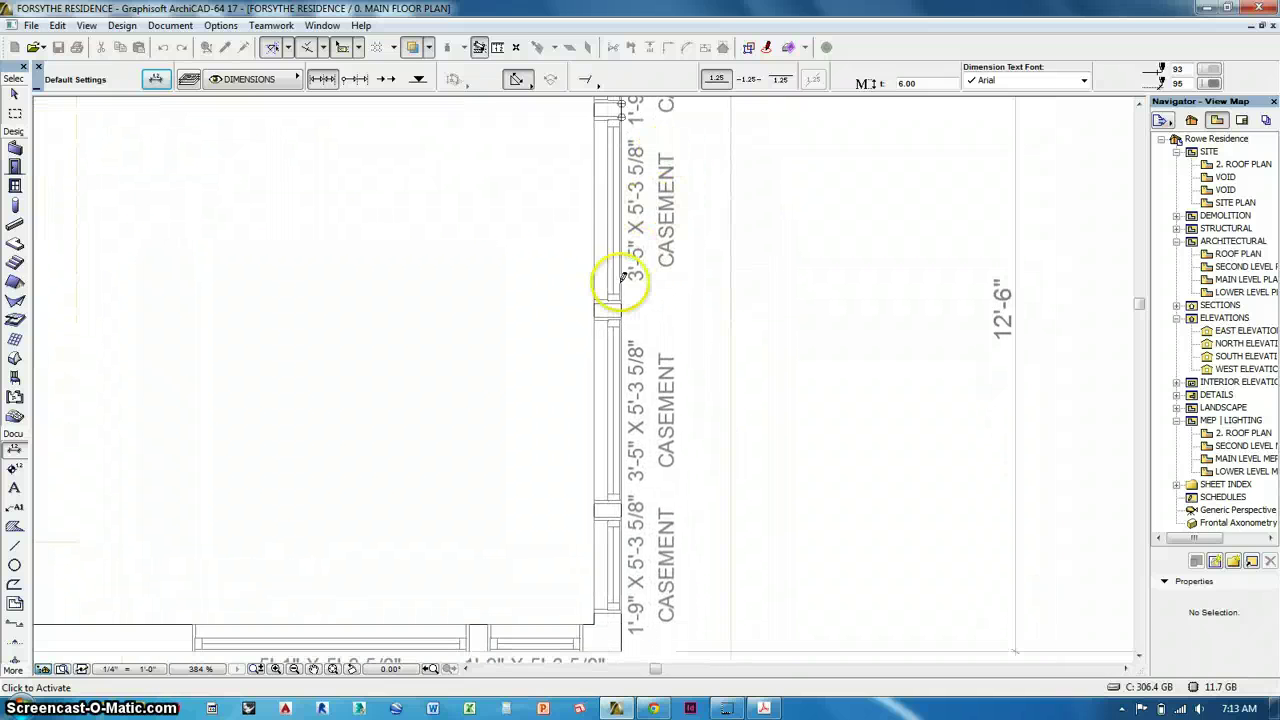
middle_drag(621, 308, 691, 218)
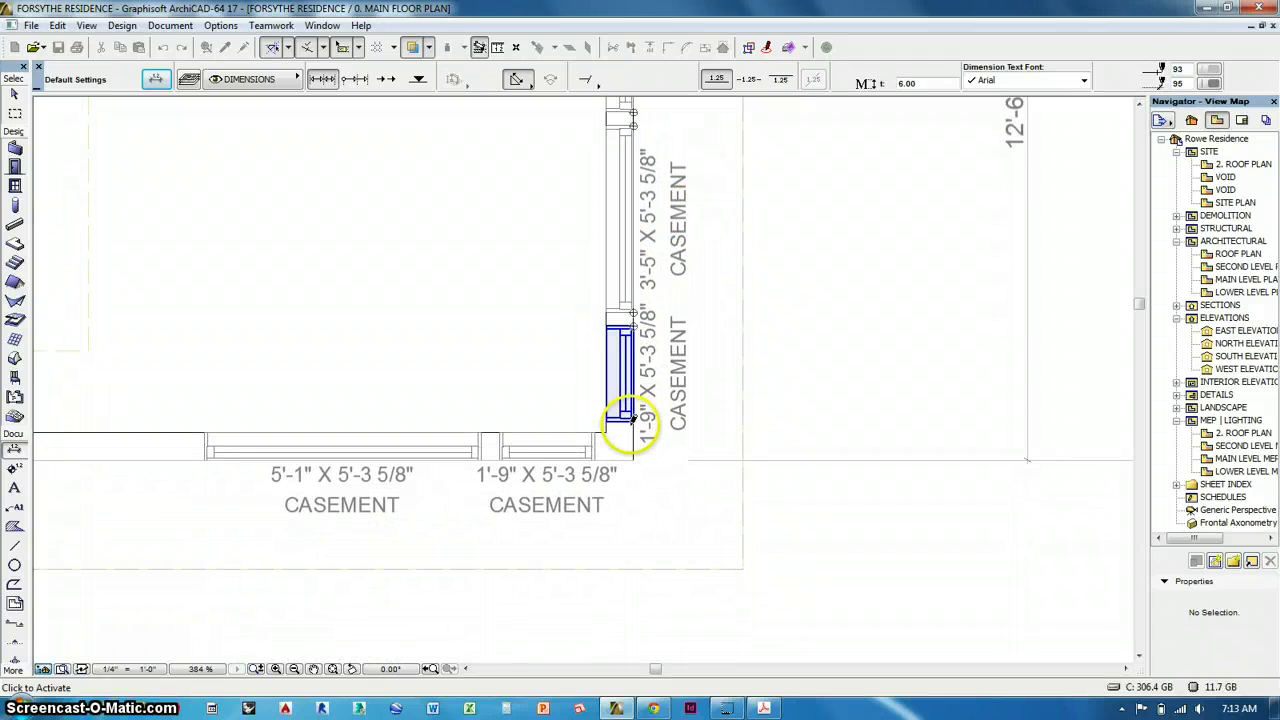
Finish the third right-side string at the wing's lower right corner and place it between the house and the second dimension string
middle_drag(766, 340, 560, 480)
scroll(560, 480, down, 1)
double_click(676, 335)
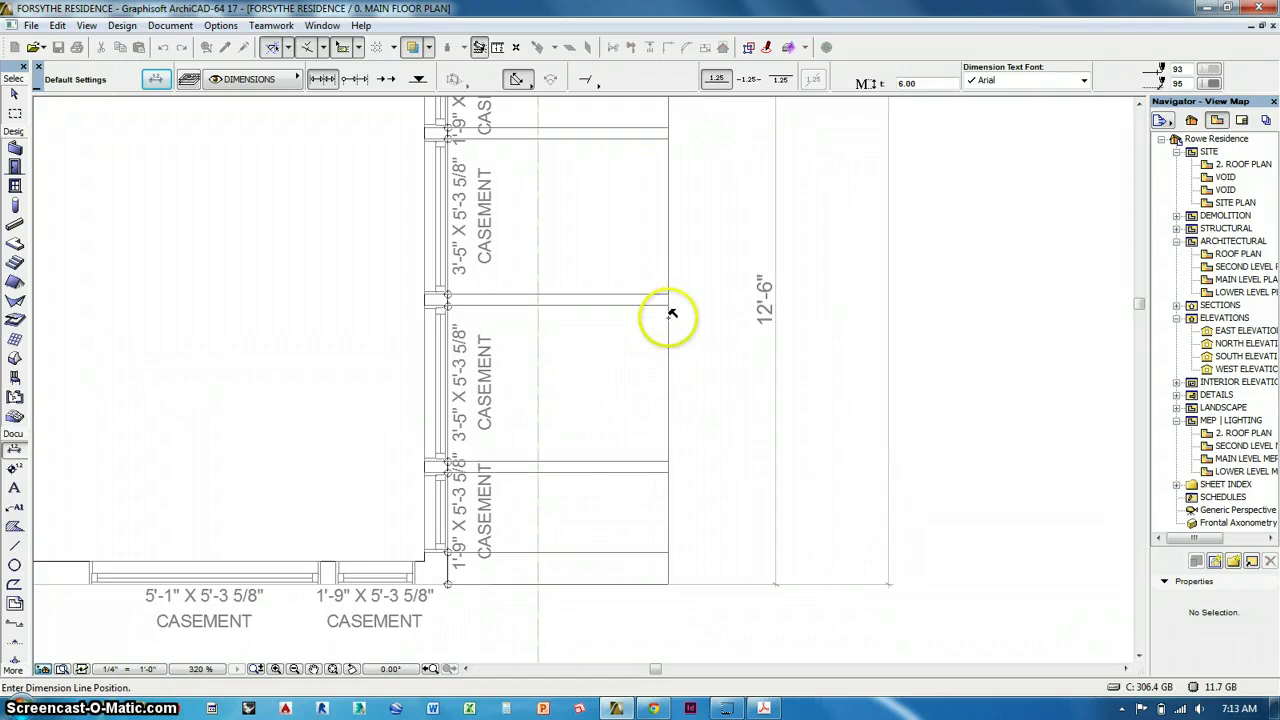
click(666, 314)
scroll(777, 423, down, 5)
scroll(777, 423, down, 1)
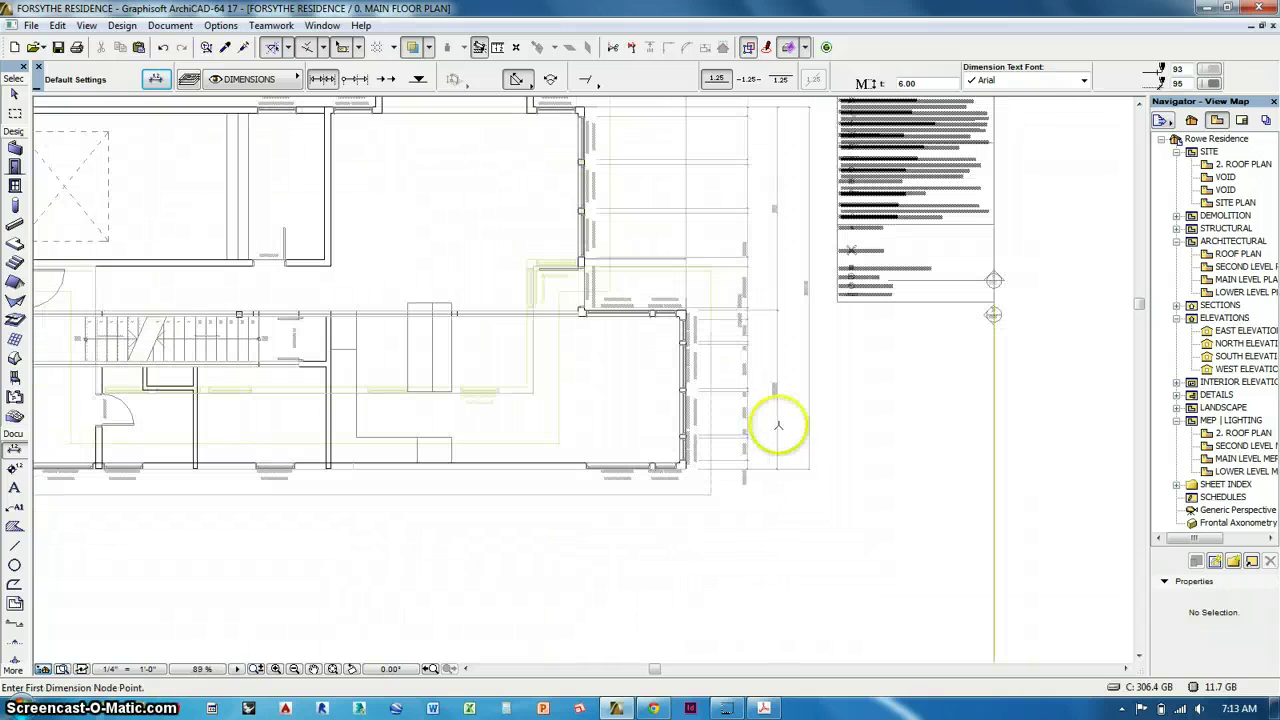
Shorten the witness lines of the innermost right-side dimension string to about 2'-4", then deselect it
scroll(751, 181, up, 2)
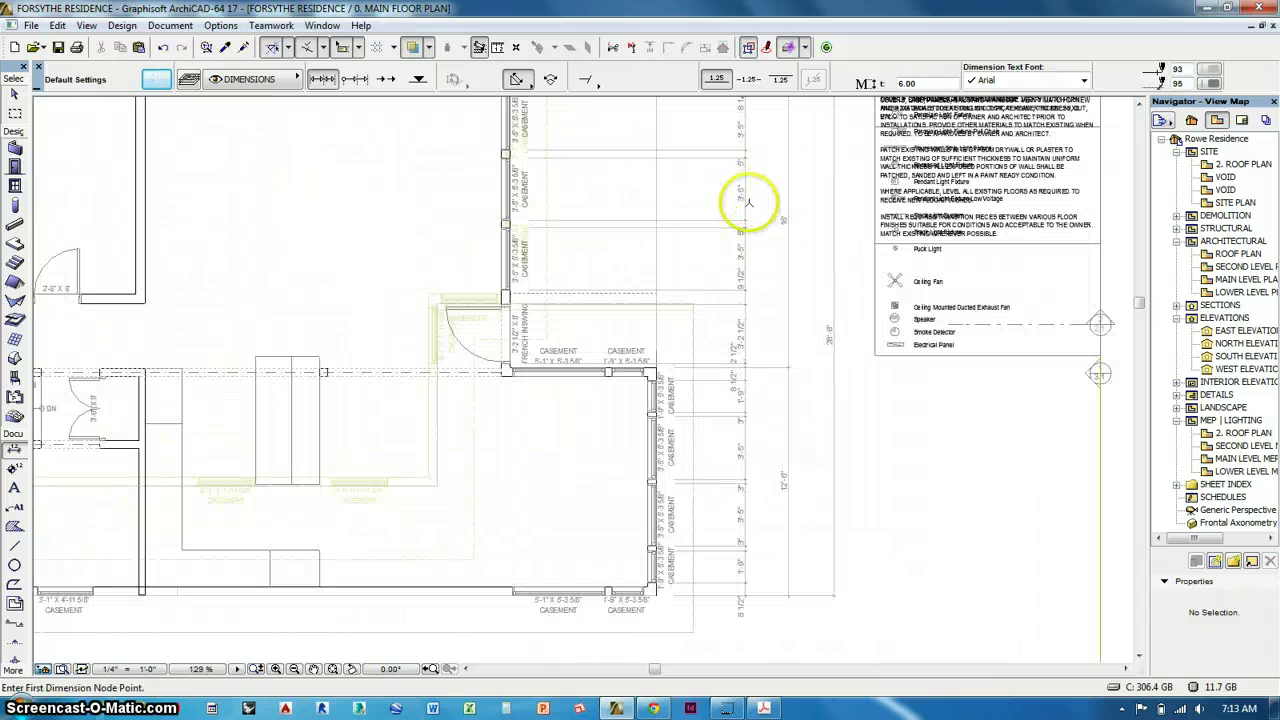
click(744, 208)
click(744, 209)
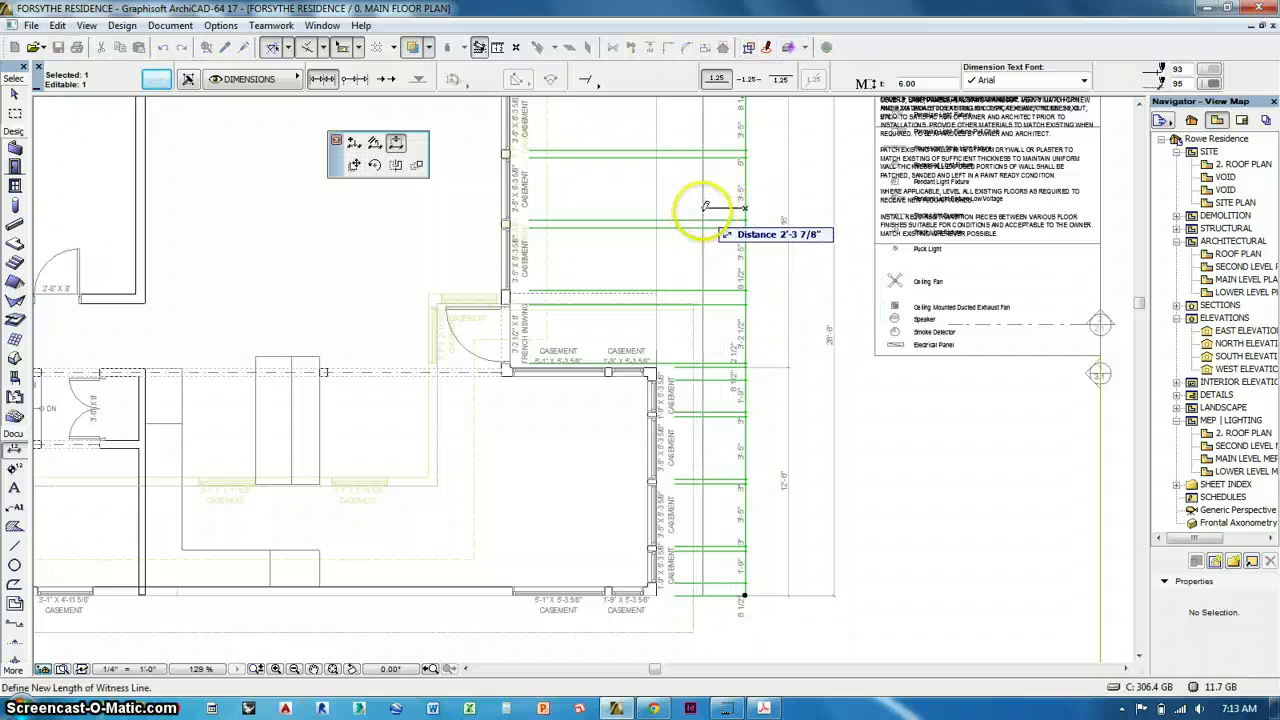
click(701, 211)
scroll(685, 385, down, 4)
key(Escape)
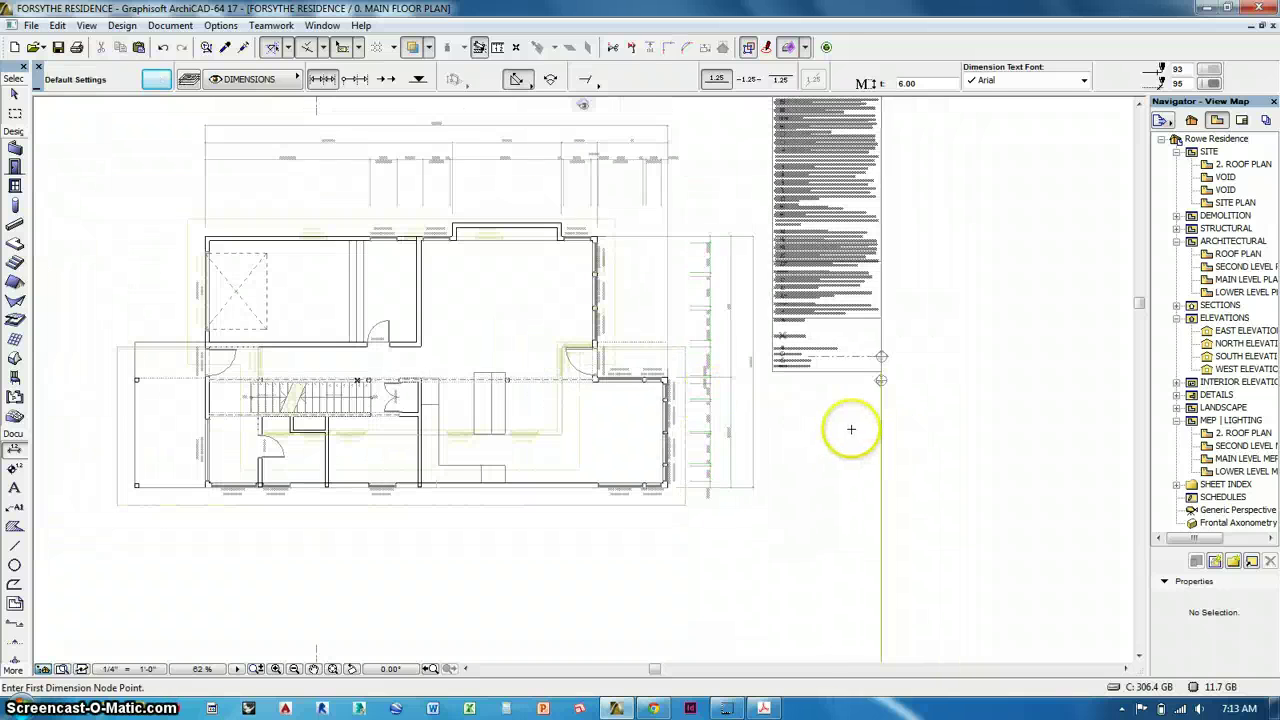
Start a horizontal interior dimension string at the house's lower left corner, picking the entry partition, the closet corner and the next partition
middle_drag(851, 431, 911, 376)
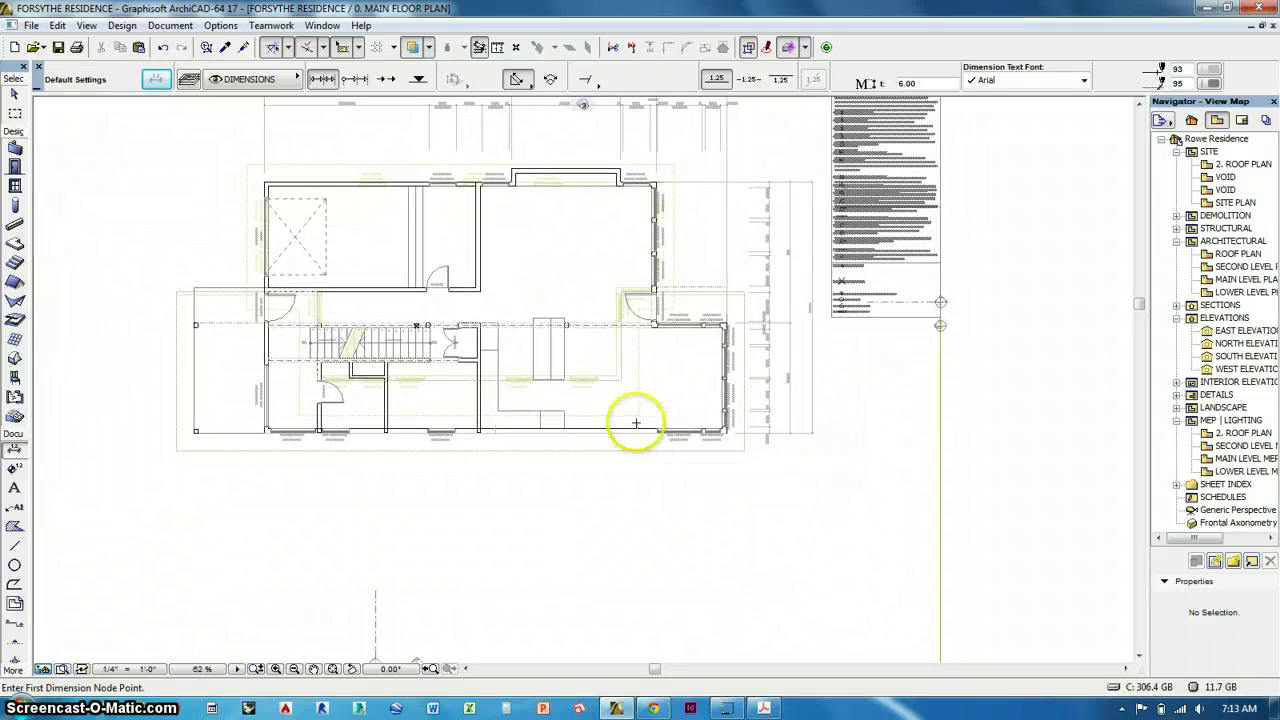
scroll(400, 365, up, 3)
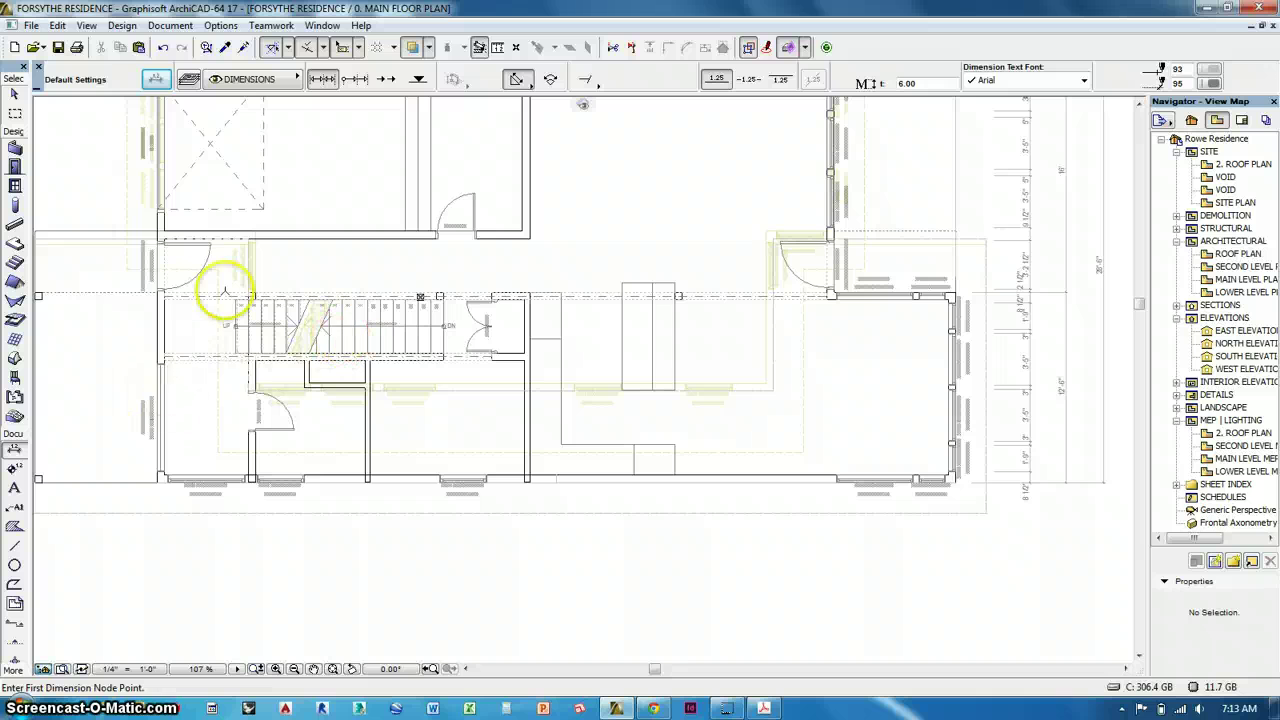
scroll(163, 280, up, 5)
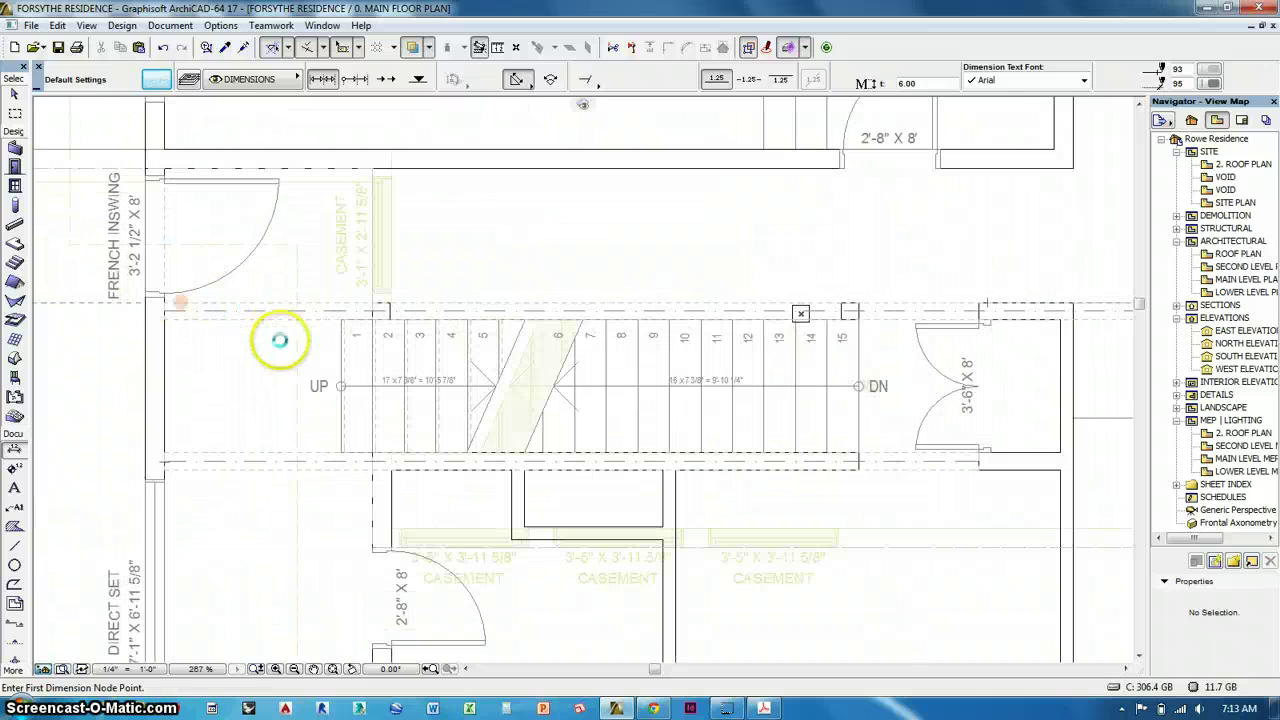
middle_drag(282, 343, 238, 171)
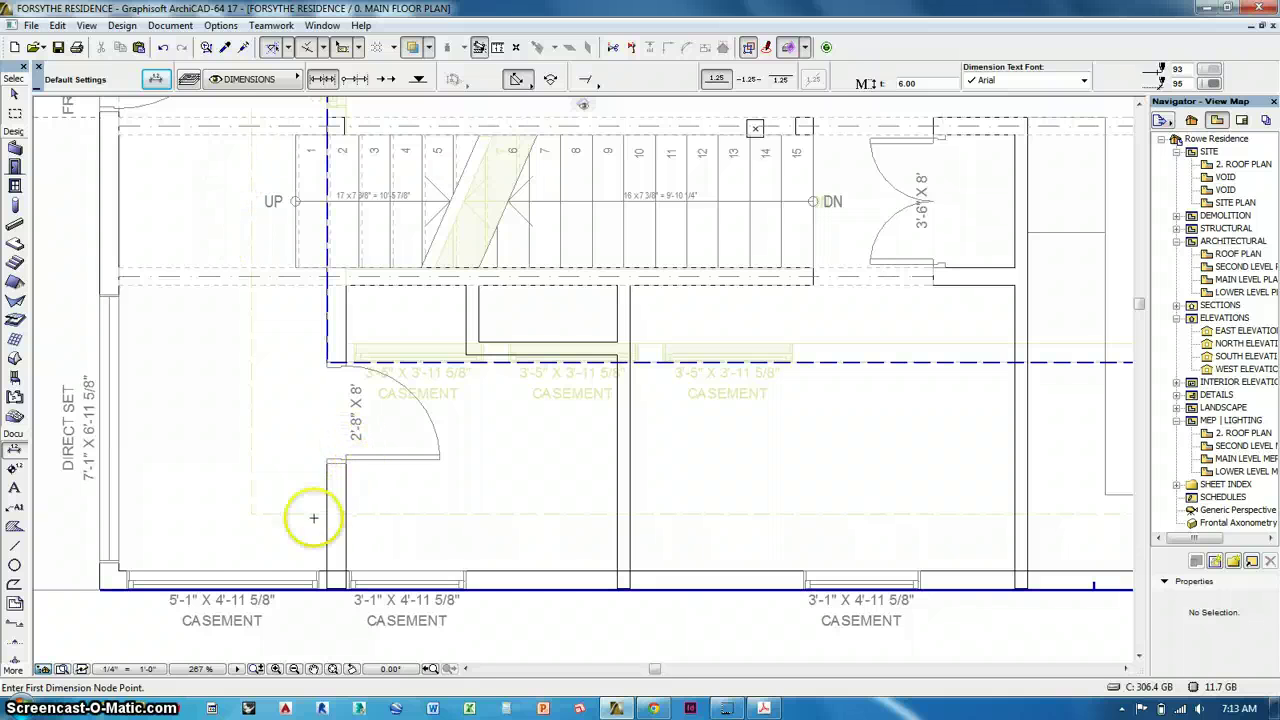
click(99, 589)
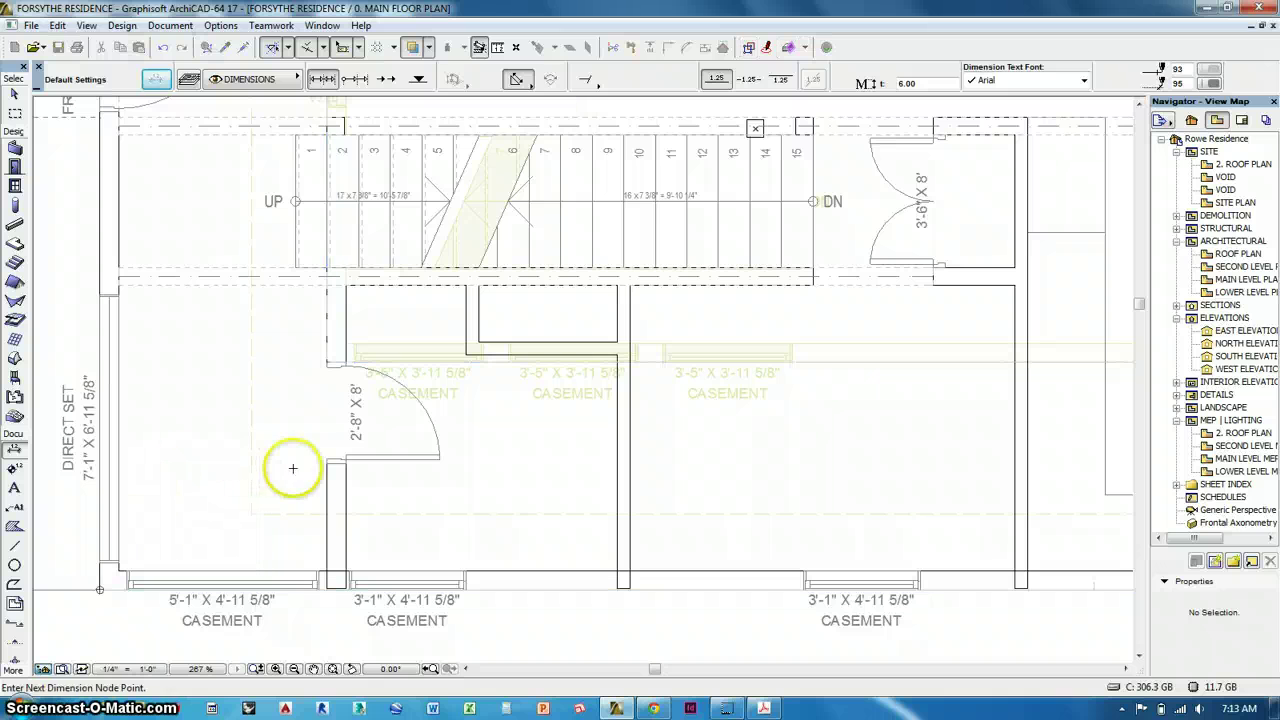
click(327, 585)
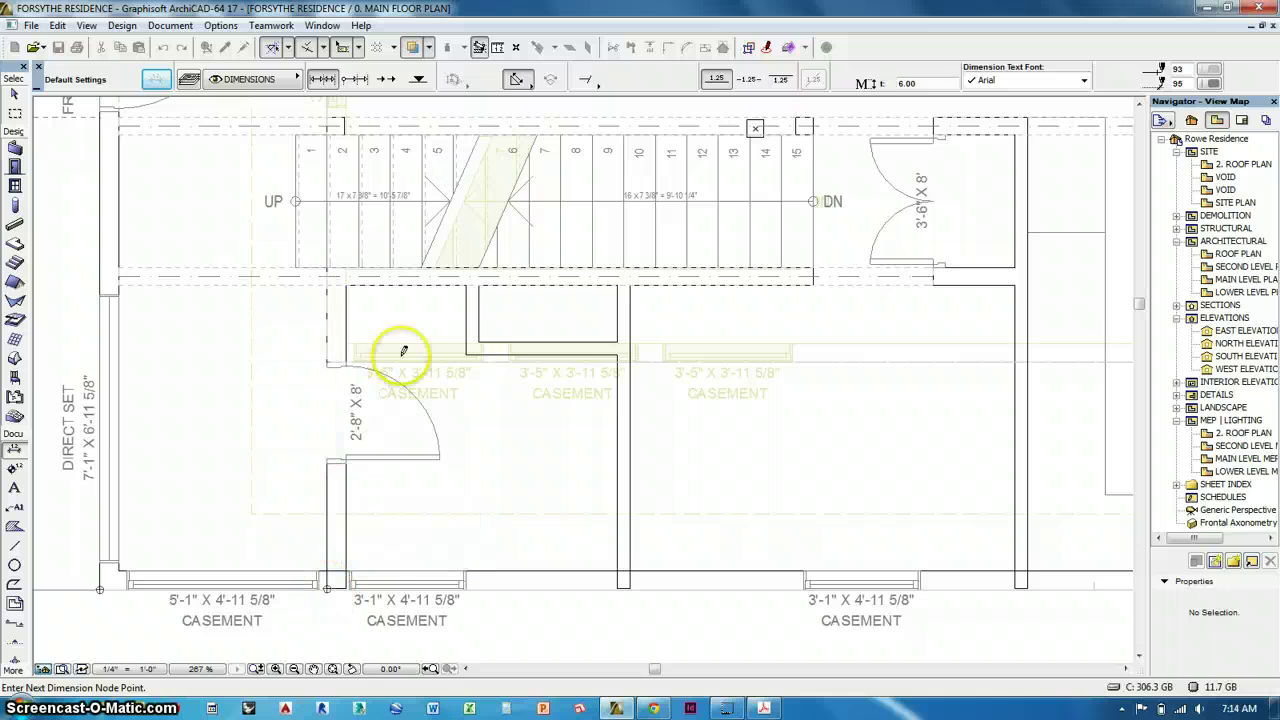
click(466, 352)
click(616, 587)
Add both faces of the kitchen partition, the counter's inner corner and the two edges of the lower counter unit to the string
middle_drag(804, 499, 469, 421)
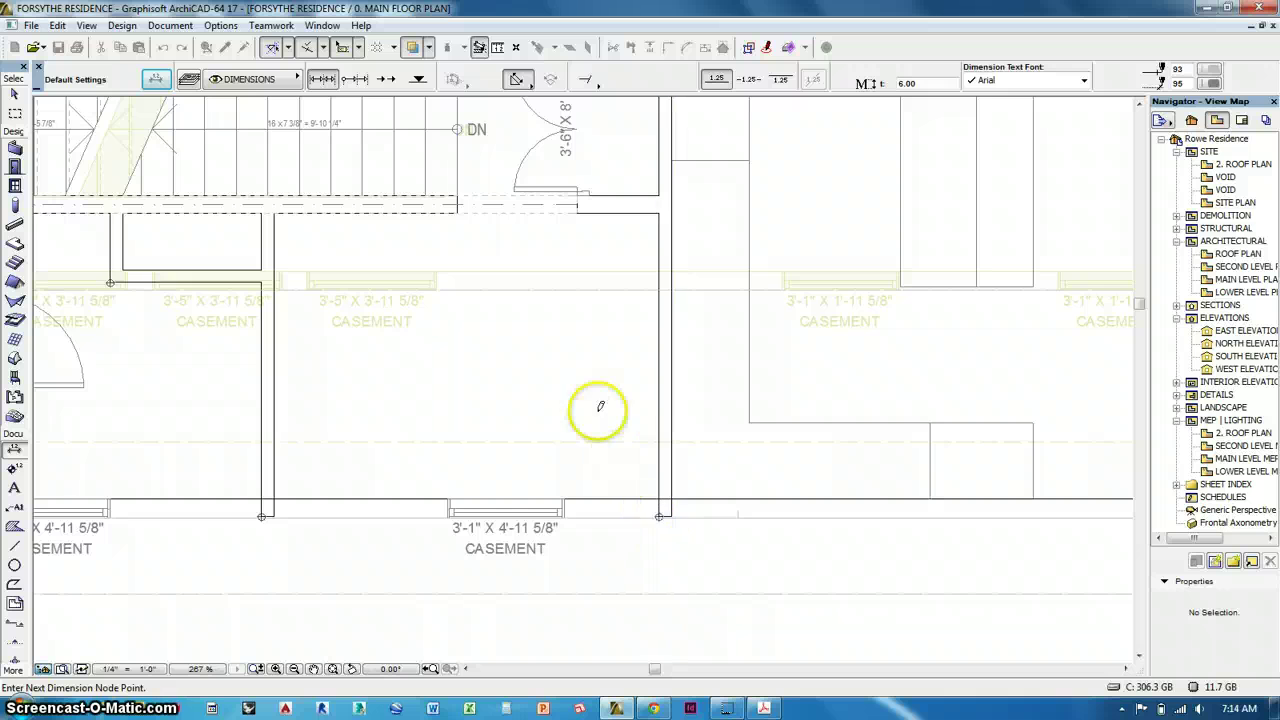
middle_drag(597, 417, 286, 423)
middle_drag(733, 440, 560, 434)
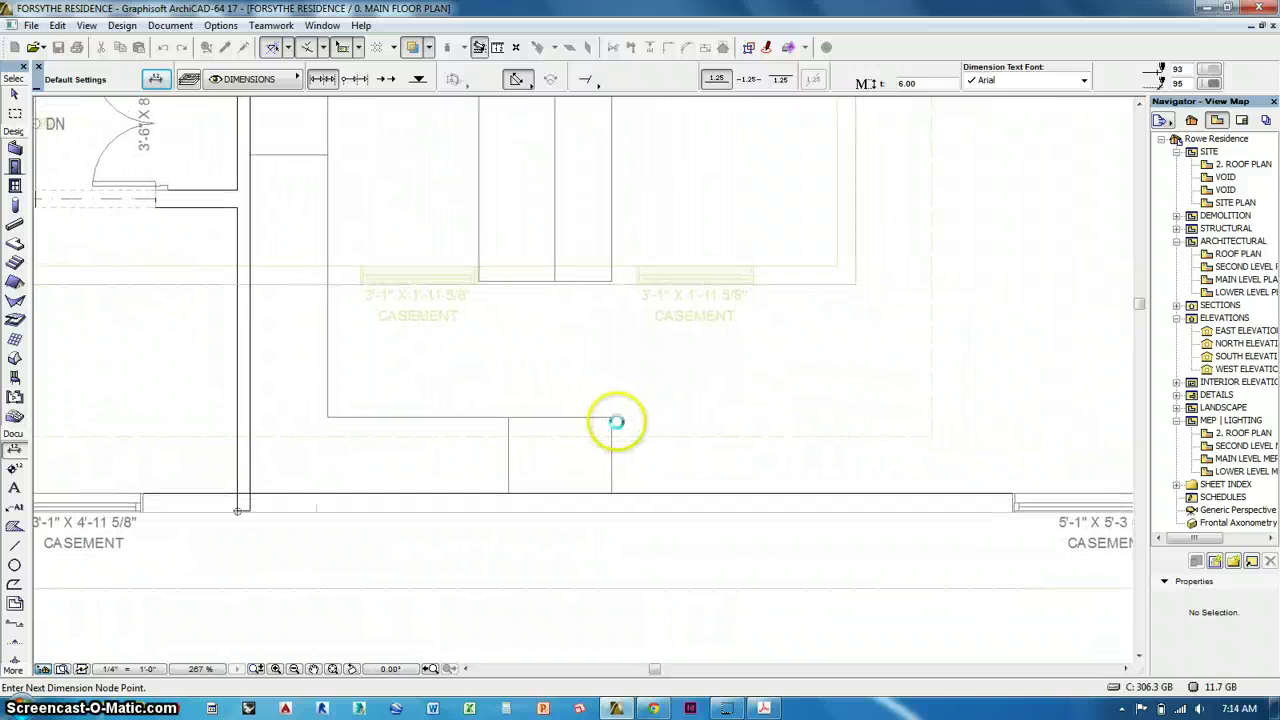
scroll(514, 540, down, 2)
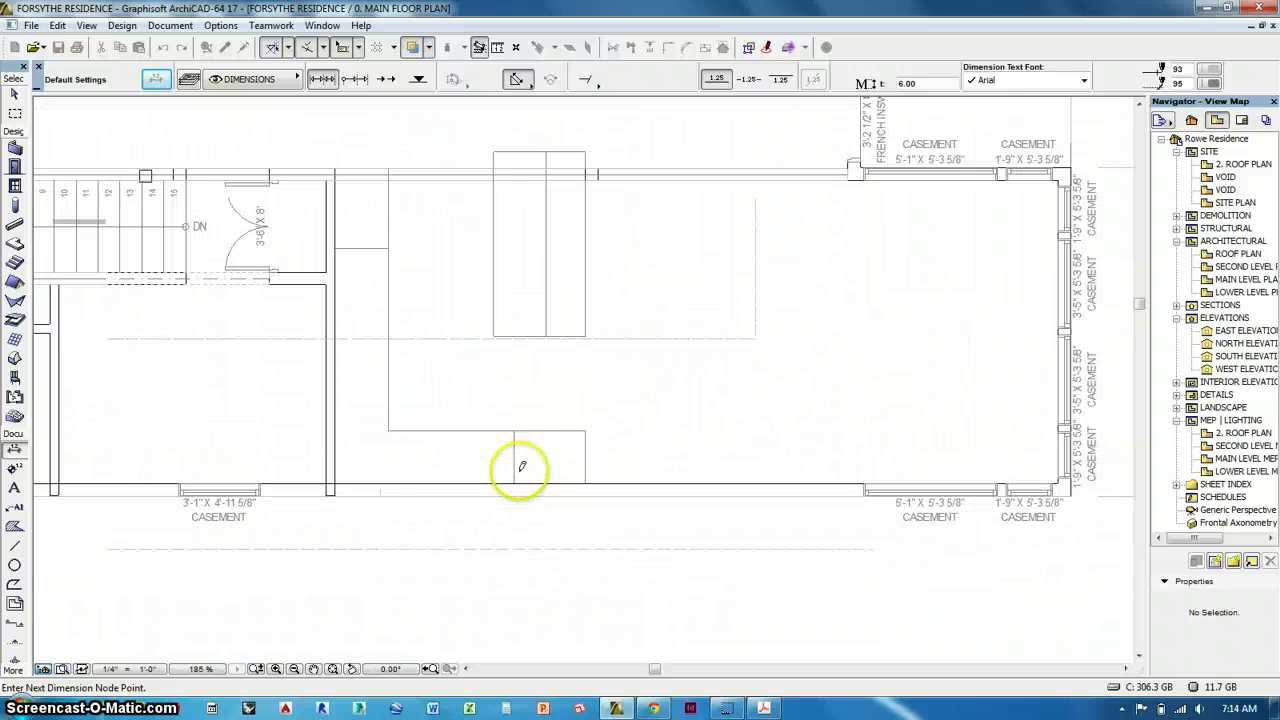
click(320, 501)
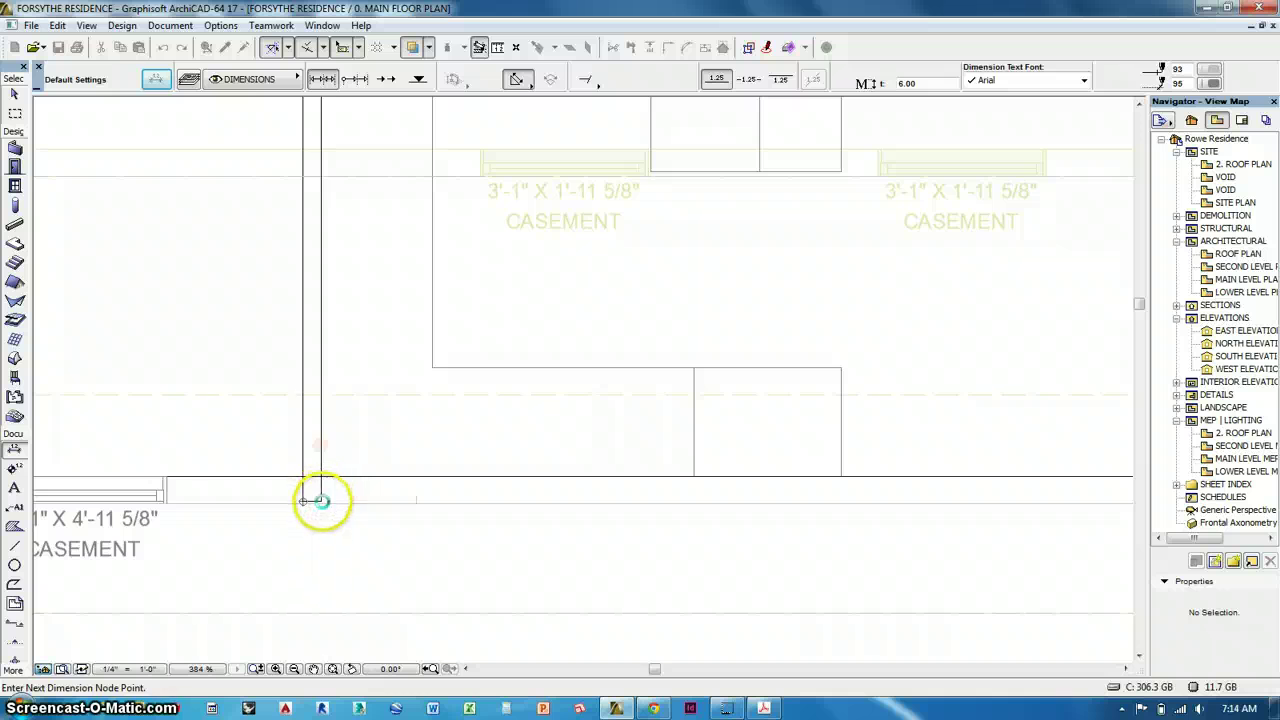
click(434, 364)
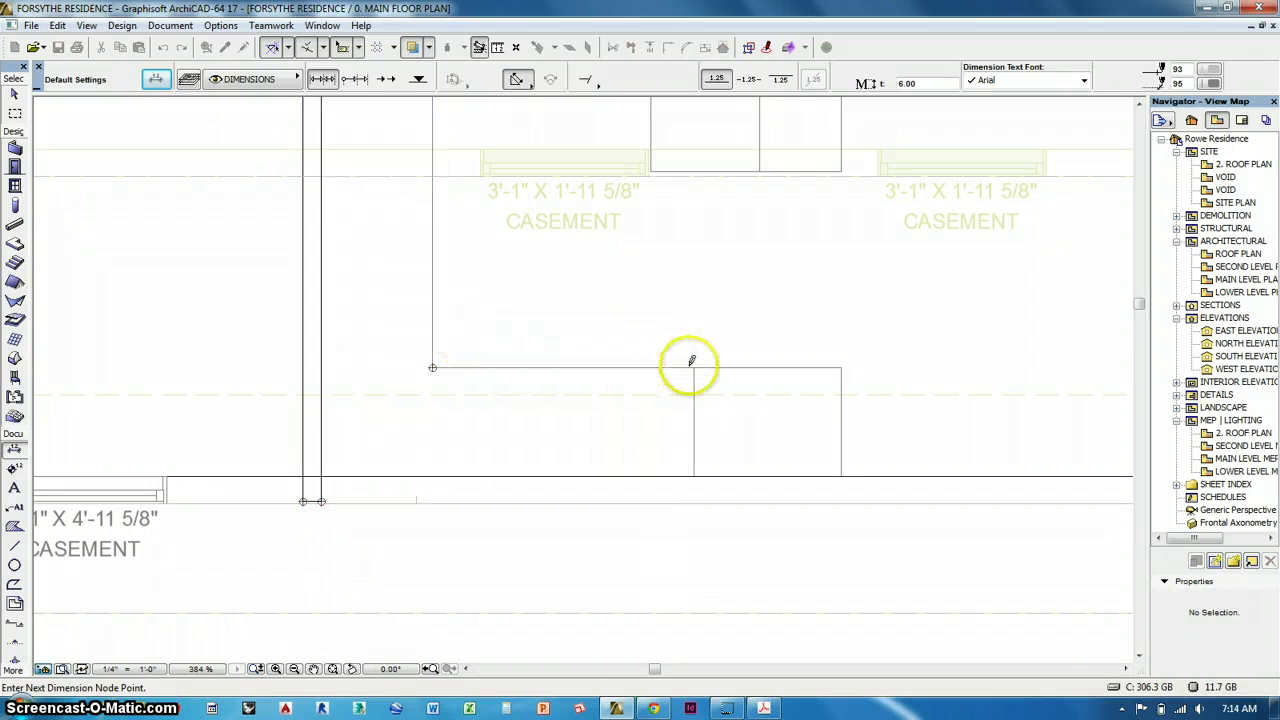
End the interior string at the wing's lower right corner and place it across the lower rooms, just above the kitchen counter
middle_drag(942, 384, 177, 309)
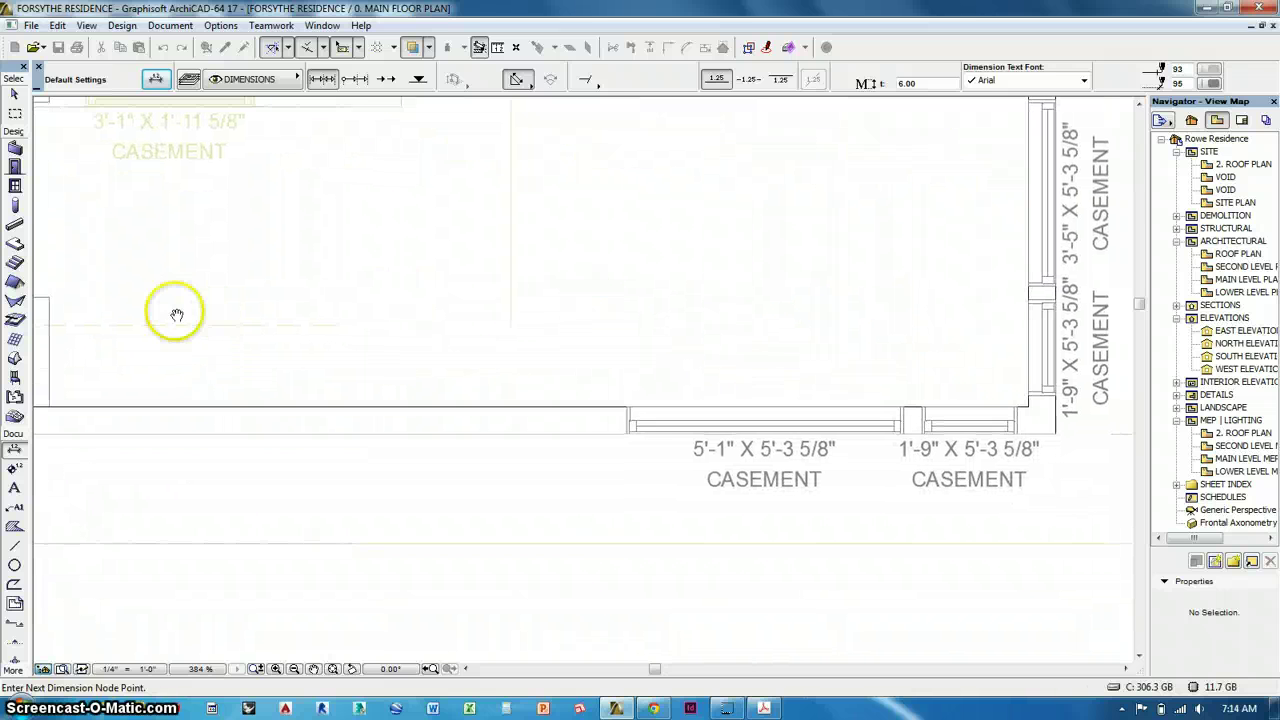
click(1055, 433)
middle_drag(609, 300, 934, 355)
scroll(934, 355, down, 2)
double_click(612, 301)
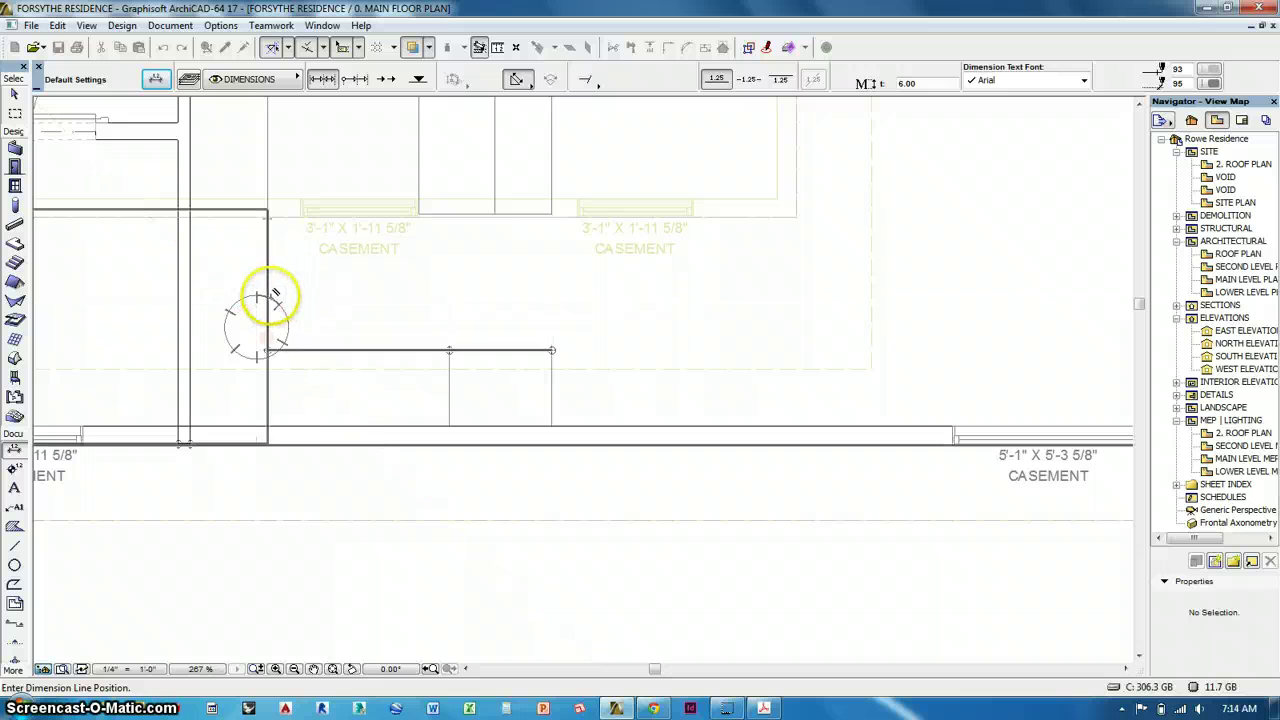
click(275, 289)
scroll(866, 362, down, 5)
middle_drag(746, 448, 644, 539)
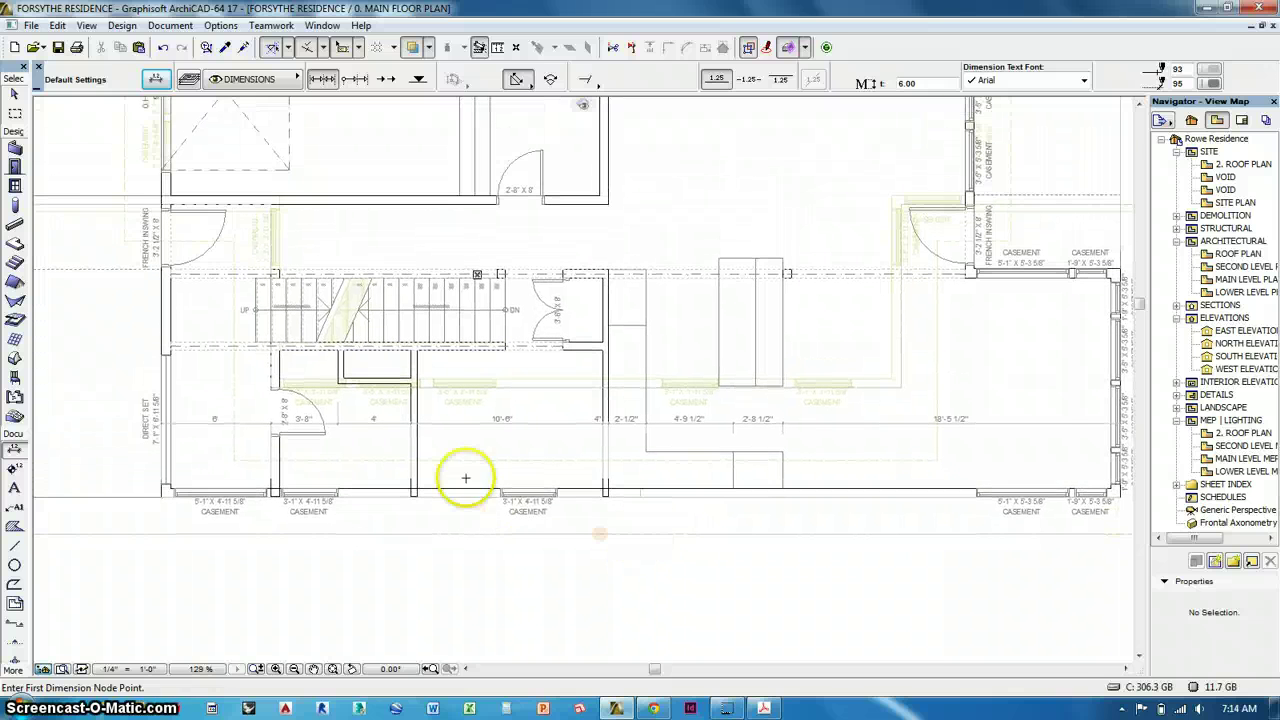
Start a second interior string at the left exterior wall beside the French door, picking the centres of the two columns along the stair
scroll(395, 408, up, 1)
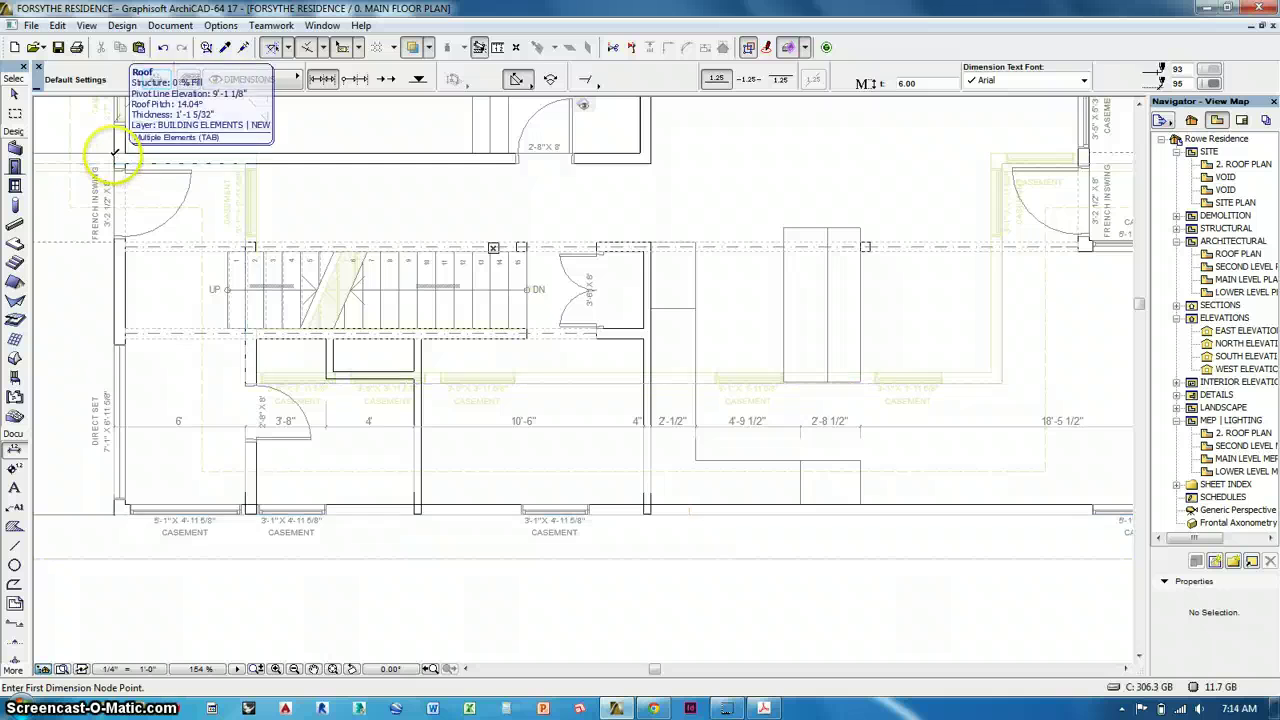
click(114, 160)
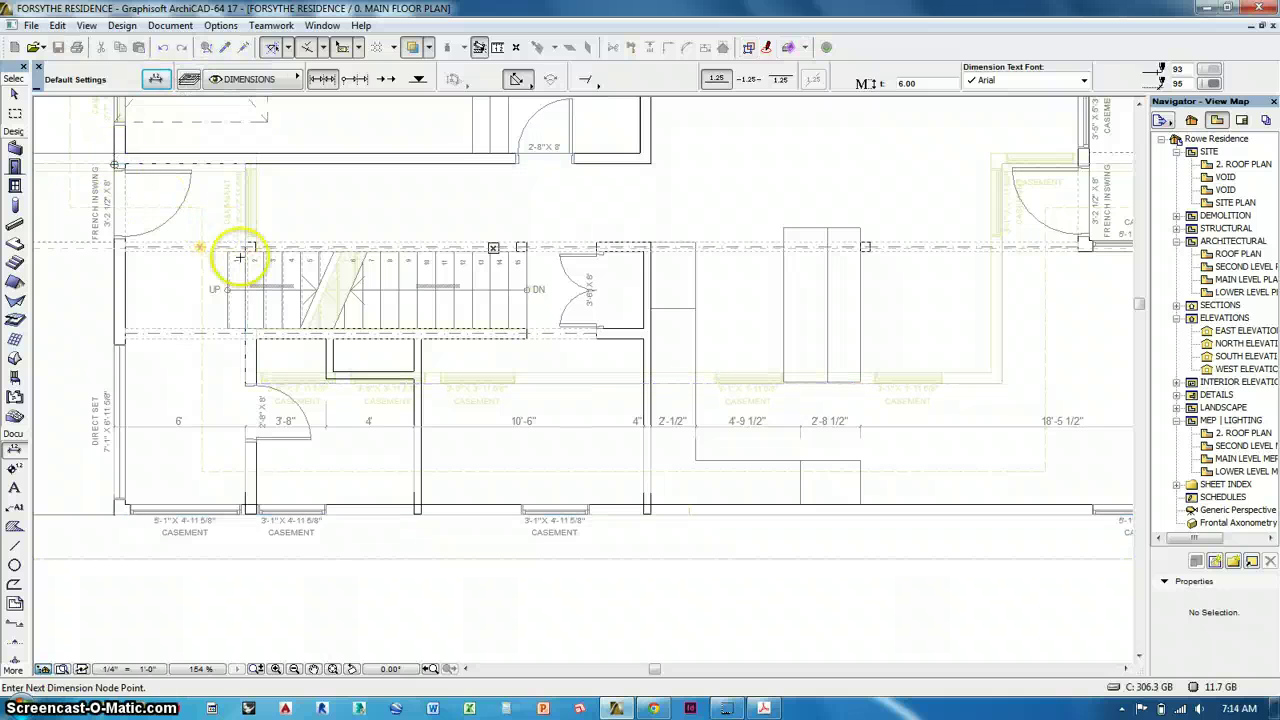
scroll(284, 225, up, 2)
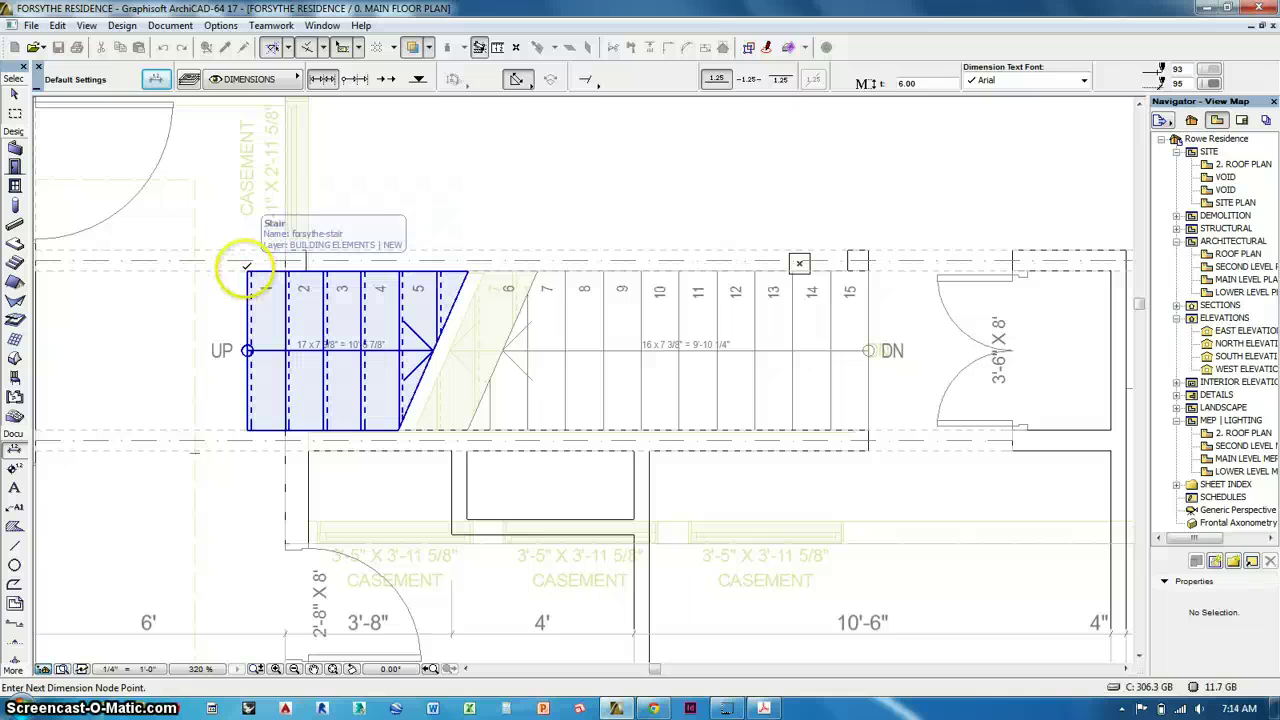
middle_drag(614, 214, 94, 309)
click(322, 263)
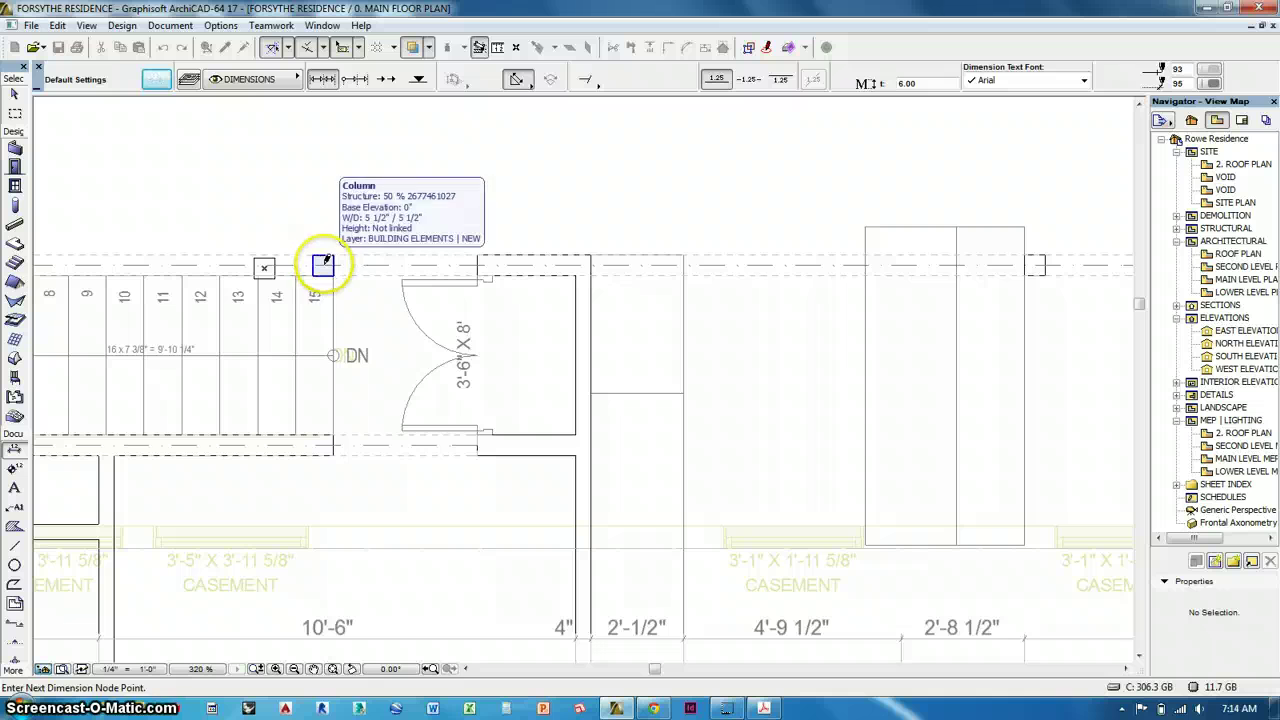
Add both ends of the closet's upper wall, the counter's outer corner and both edges of the kitchen island to the second interior string
click(479, 256)
click(590, 256)
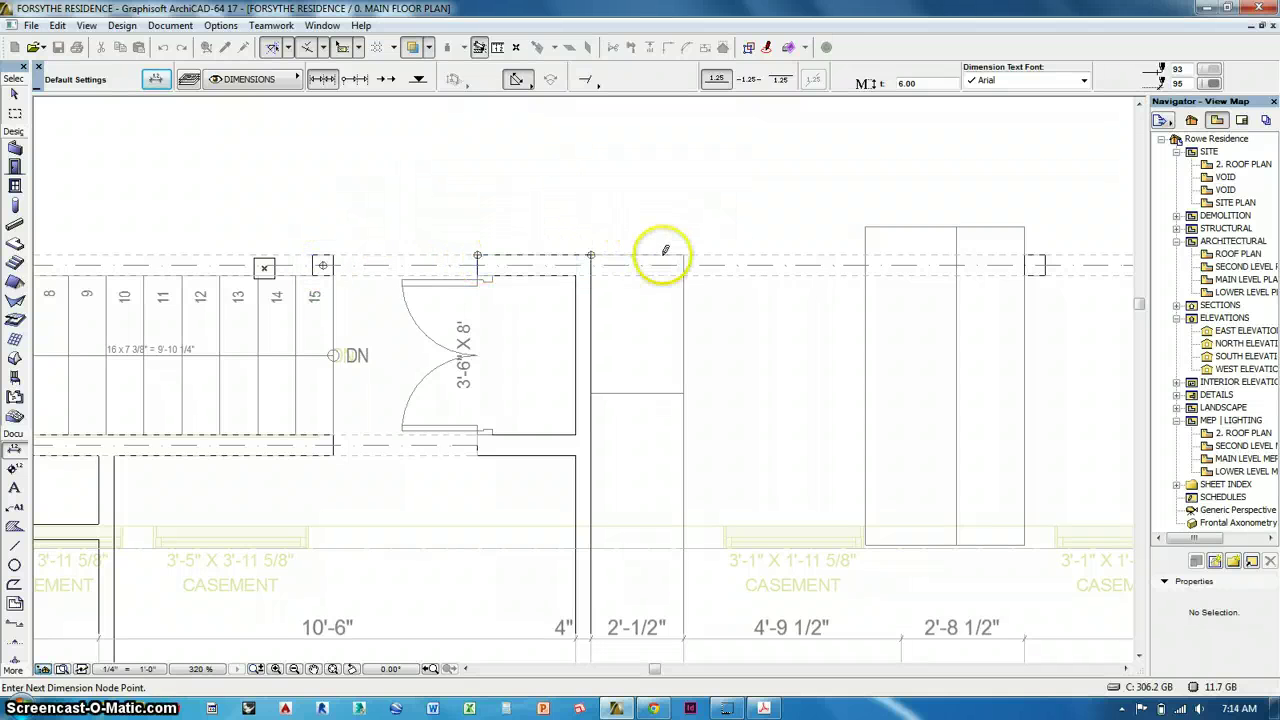
click(683, 256)
middle_drag(748, 362, 447, 257)
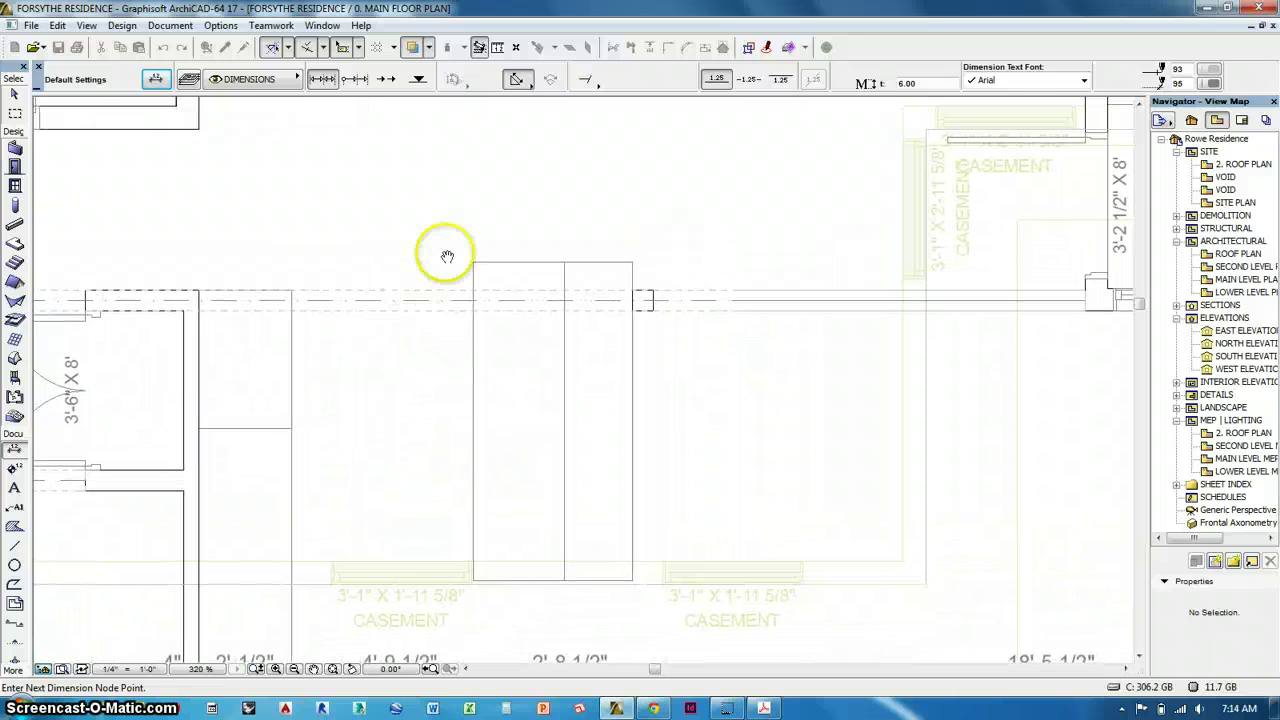
click(632, 262)
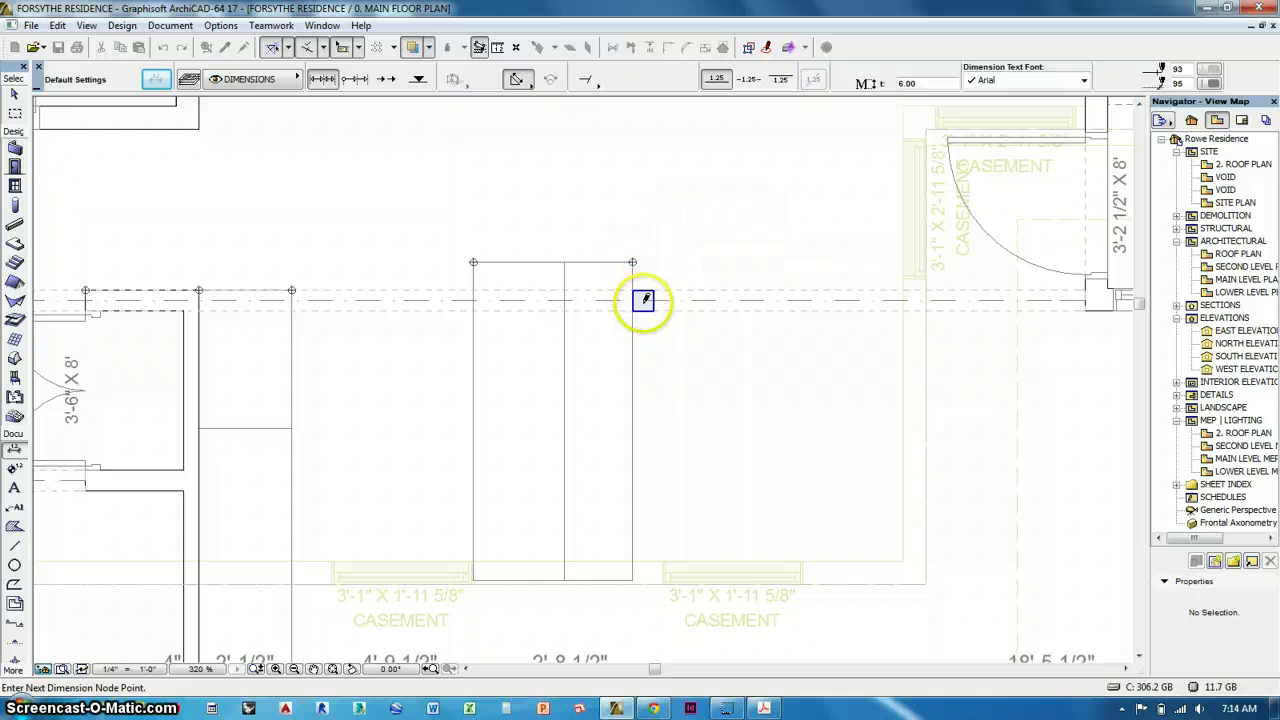
Add the column beside the island and the right exterior wall corner, then place the second interior string just above the stair and island
middle_drag(645, 300, 409, 400)
middle_drag(749, 334, 688, 346)
click(679, 305)
middle_drag(358, 239, 739, 255)
double_click(542, 240)
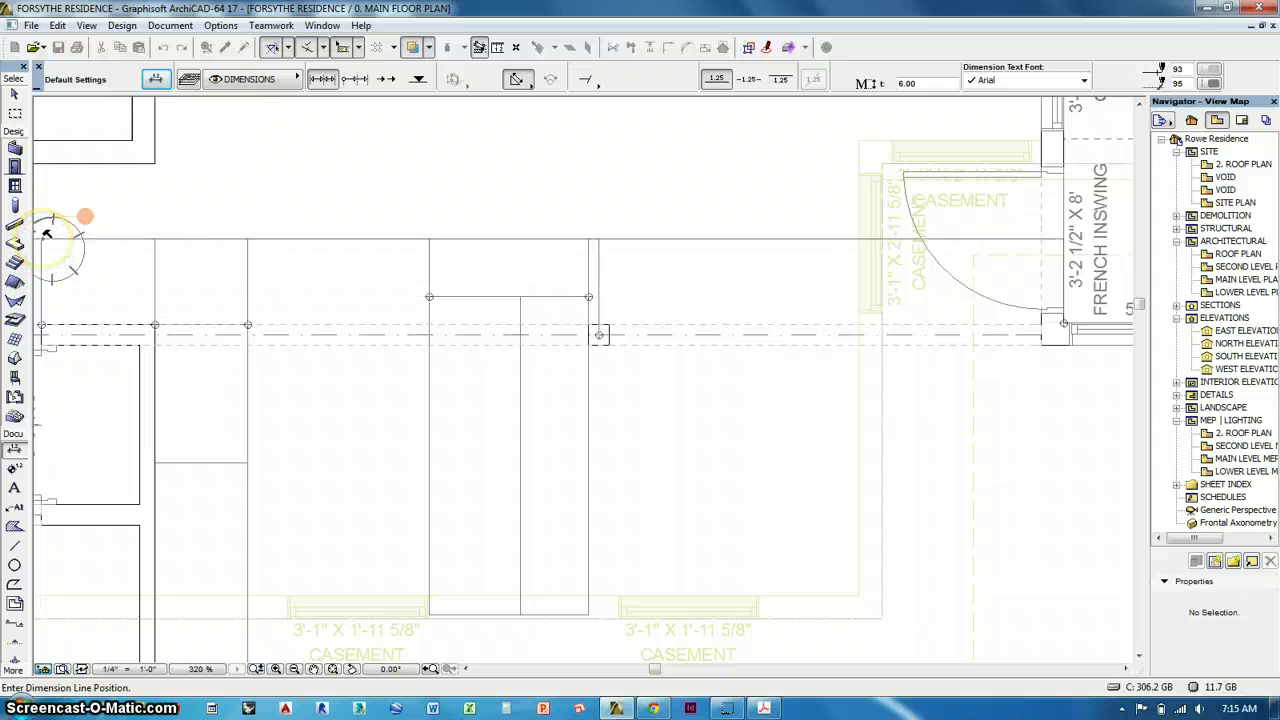
click(47, 234)
Start a vertical interior string at the plan's lower left exterior corner, adding the small closet's lower wall and the wall below the stair
middle_drag(296, 334, 930, 326)
scroll(916, 323, down, 1)
scroll(631, 397, down, 5)
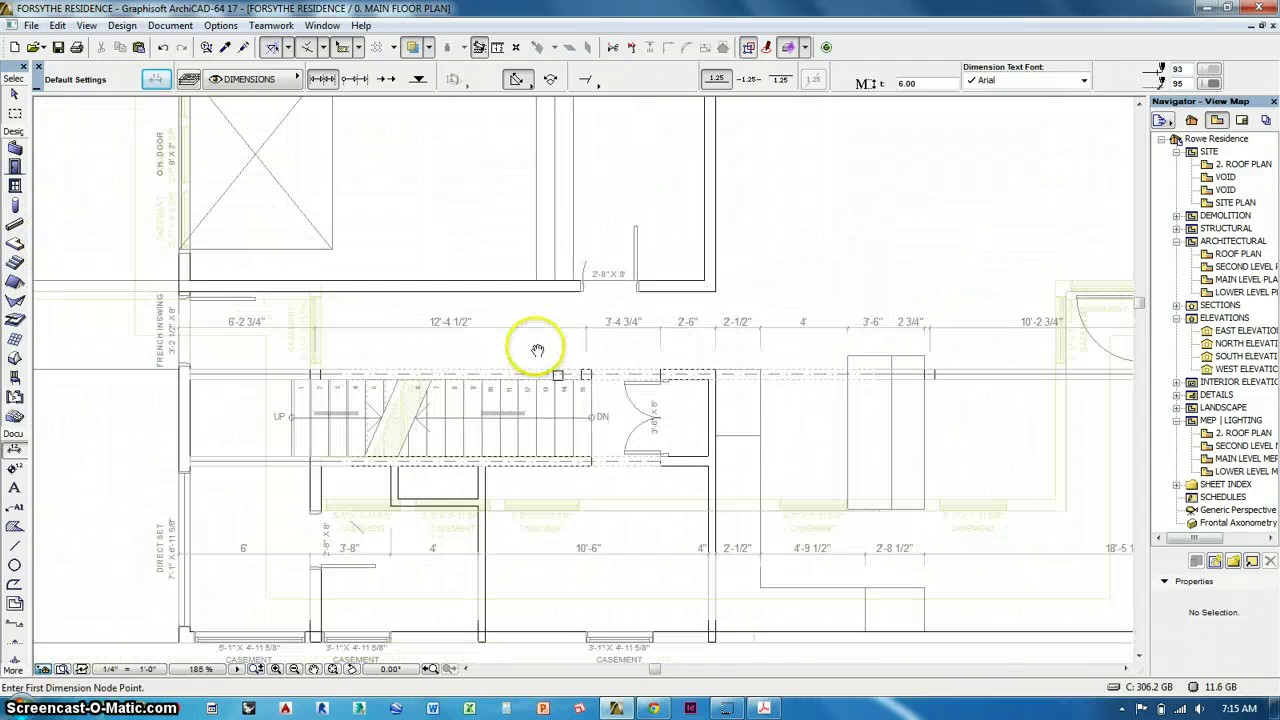
scroll(663, 440, down, 1)
middle_drag(663, 440, 528, 360)
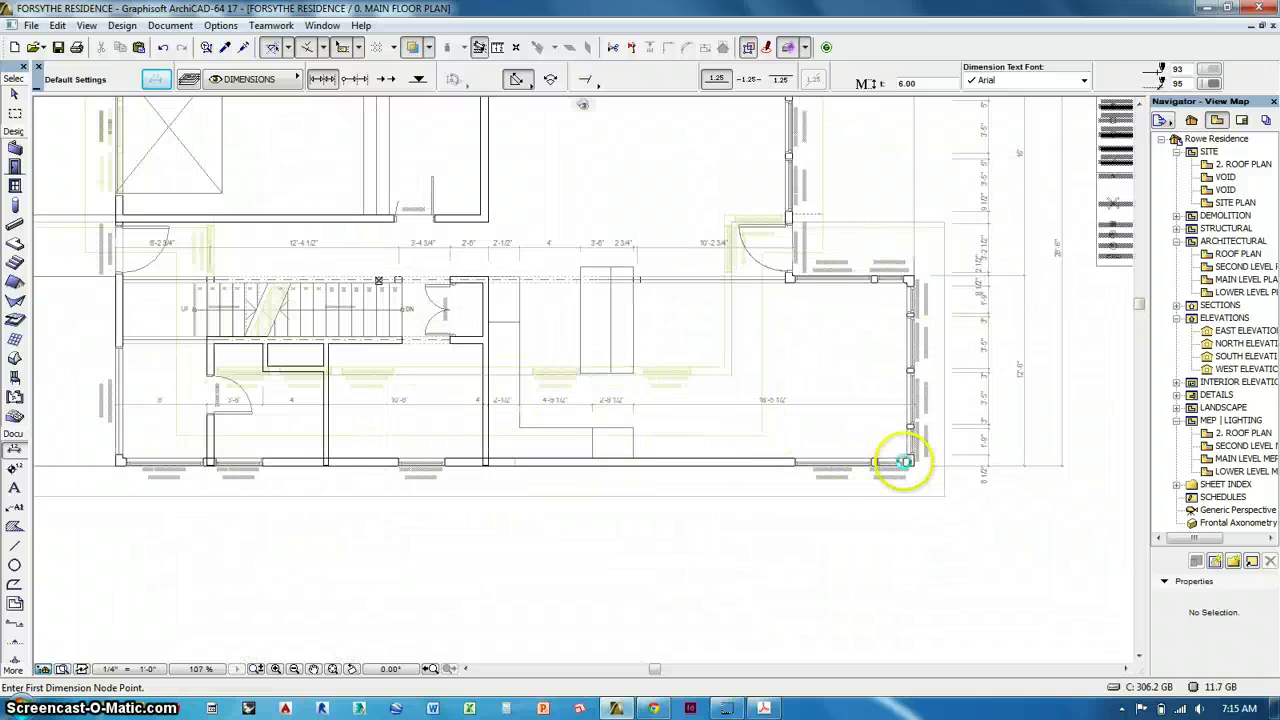
click(115, 461)
scroll(178, 423, up, 2)
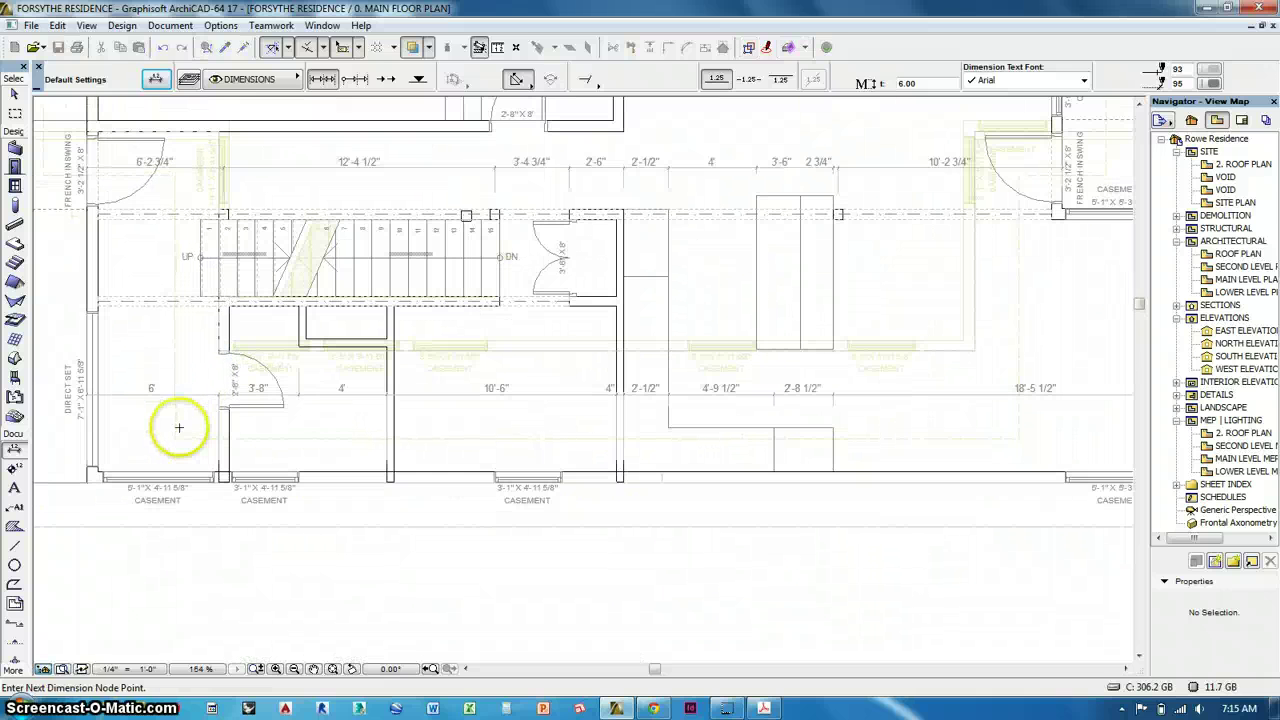
click(220, 296)
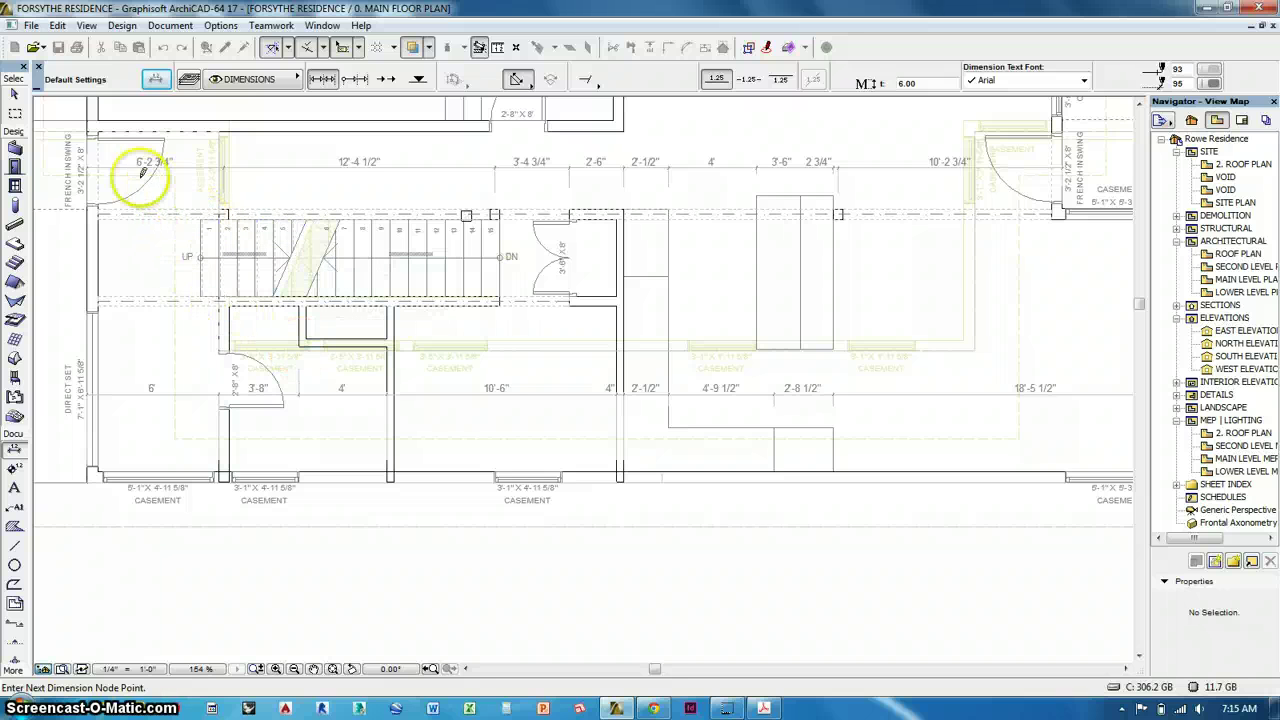
Add the stair's upper edge and the wall above the hallway, then place the vertical string just before the stair's first tread
middle_drag(130, 172, 210, 318)
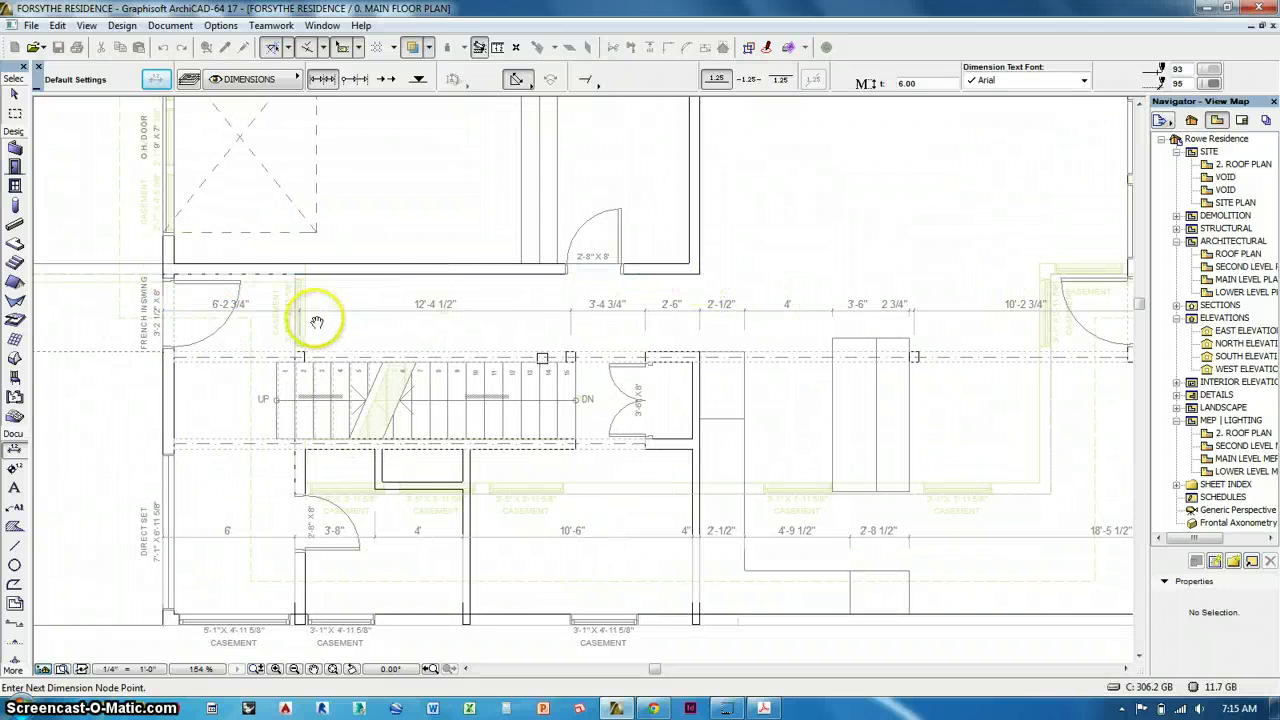
middle_drag(334, 302, 422, 265)
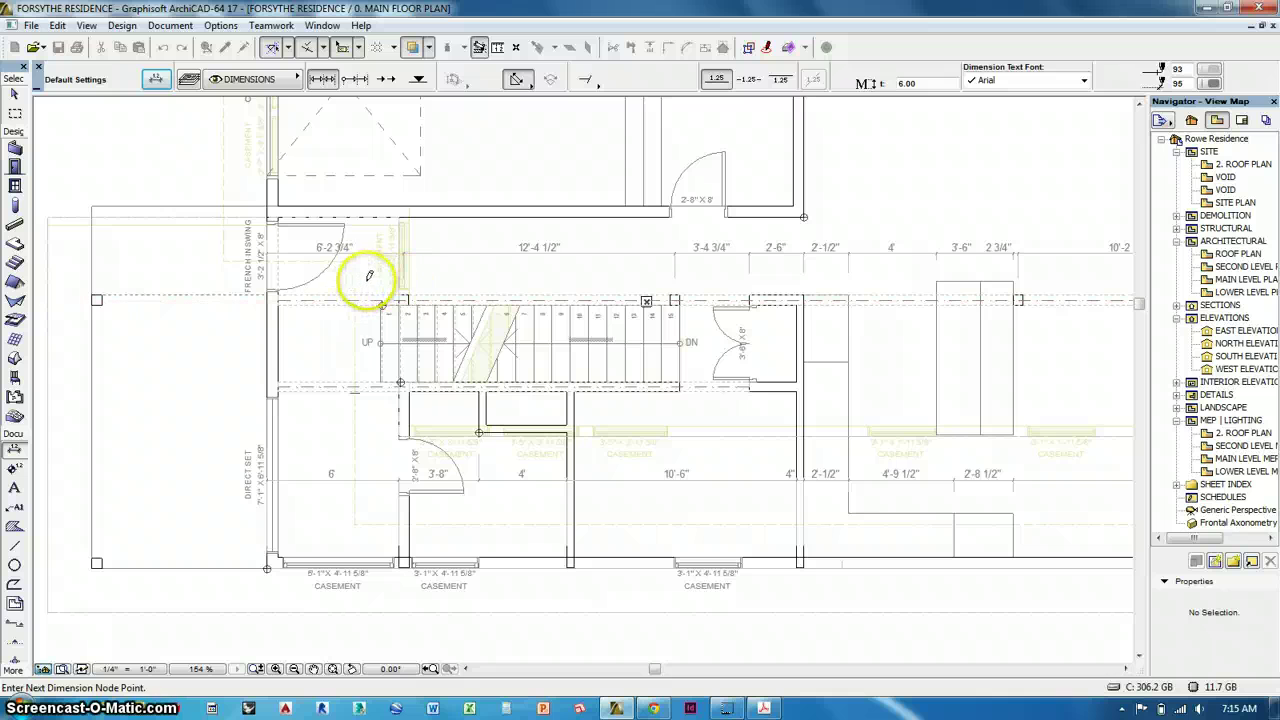
click(360, 342)
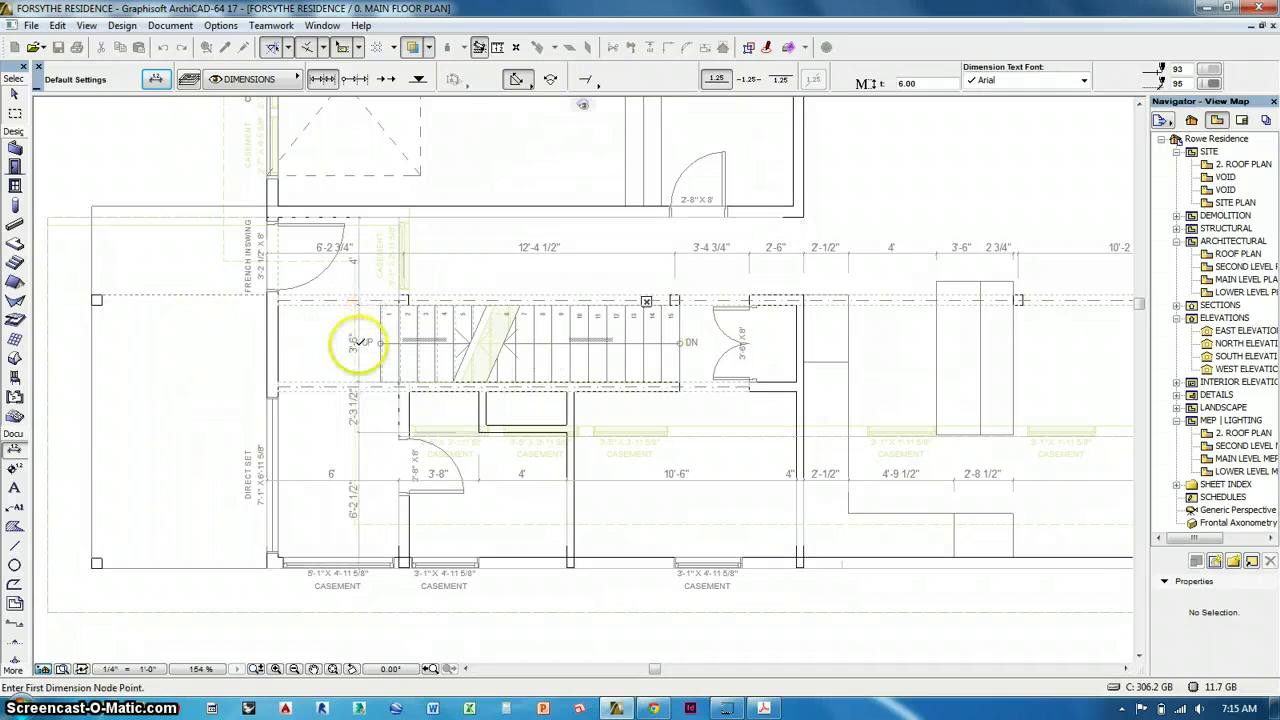
middle_drag(514, 357, 372, 368)
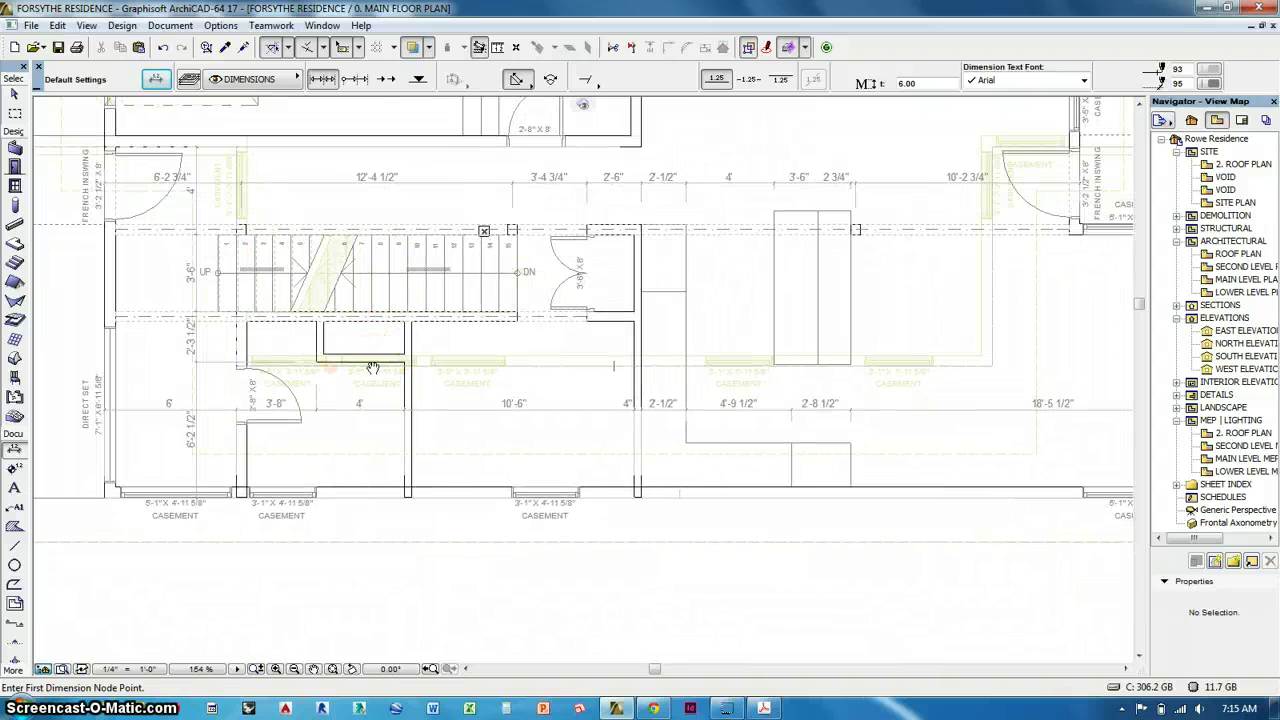
scroll(471, 366, down, 5)
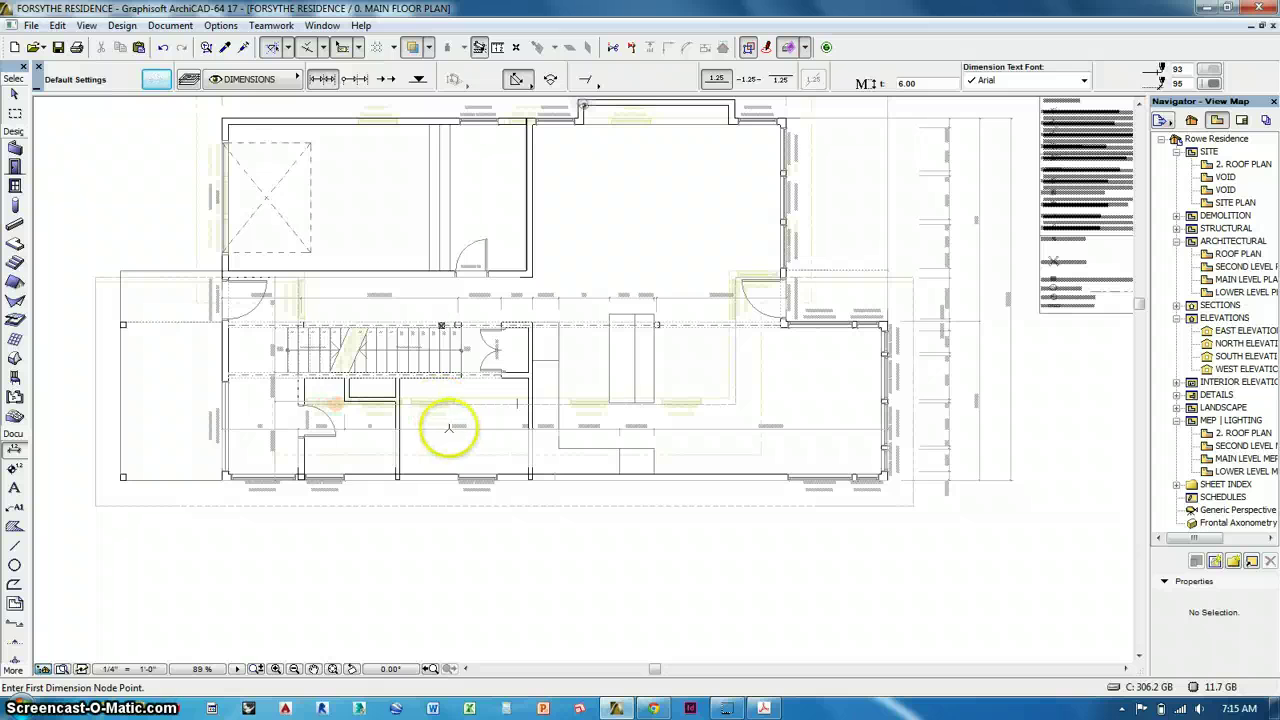
middle_drag(568, 344, 546, 384)
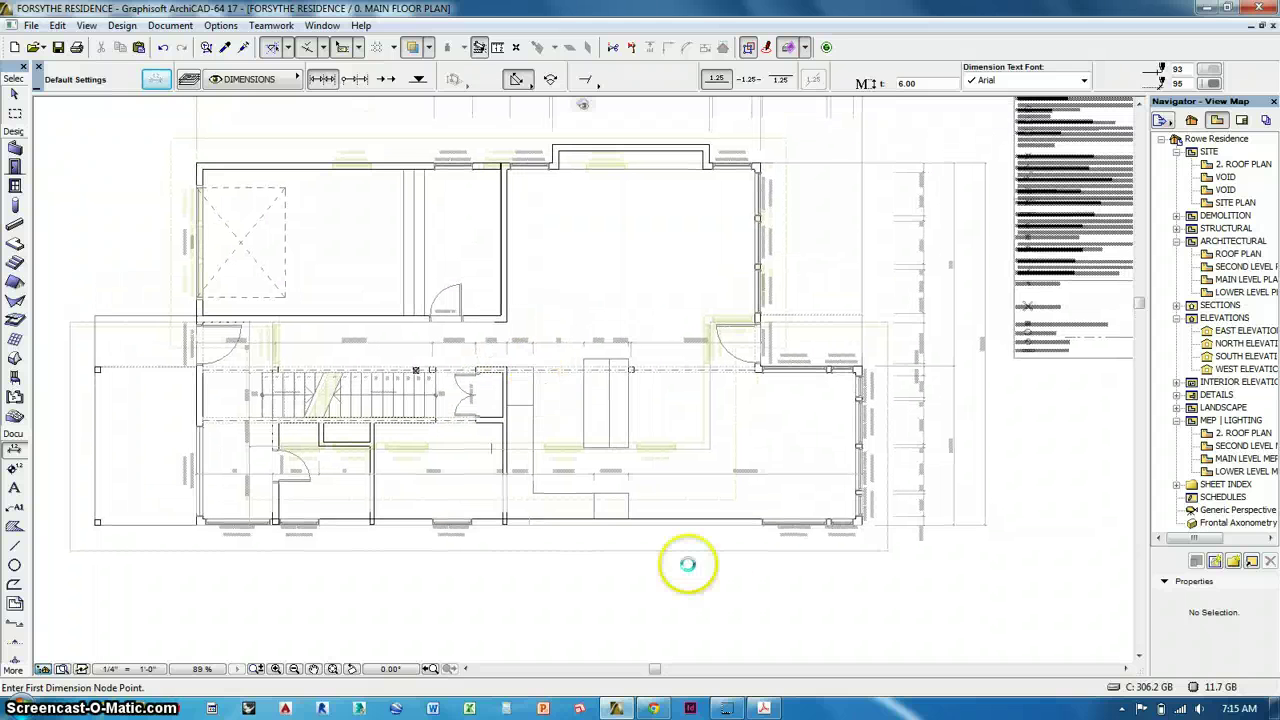